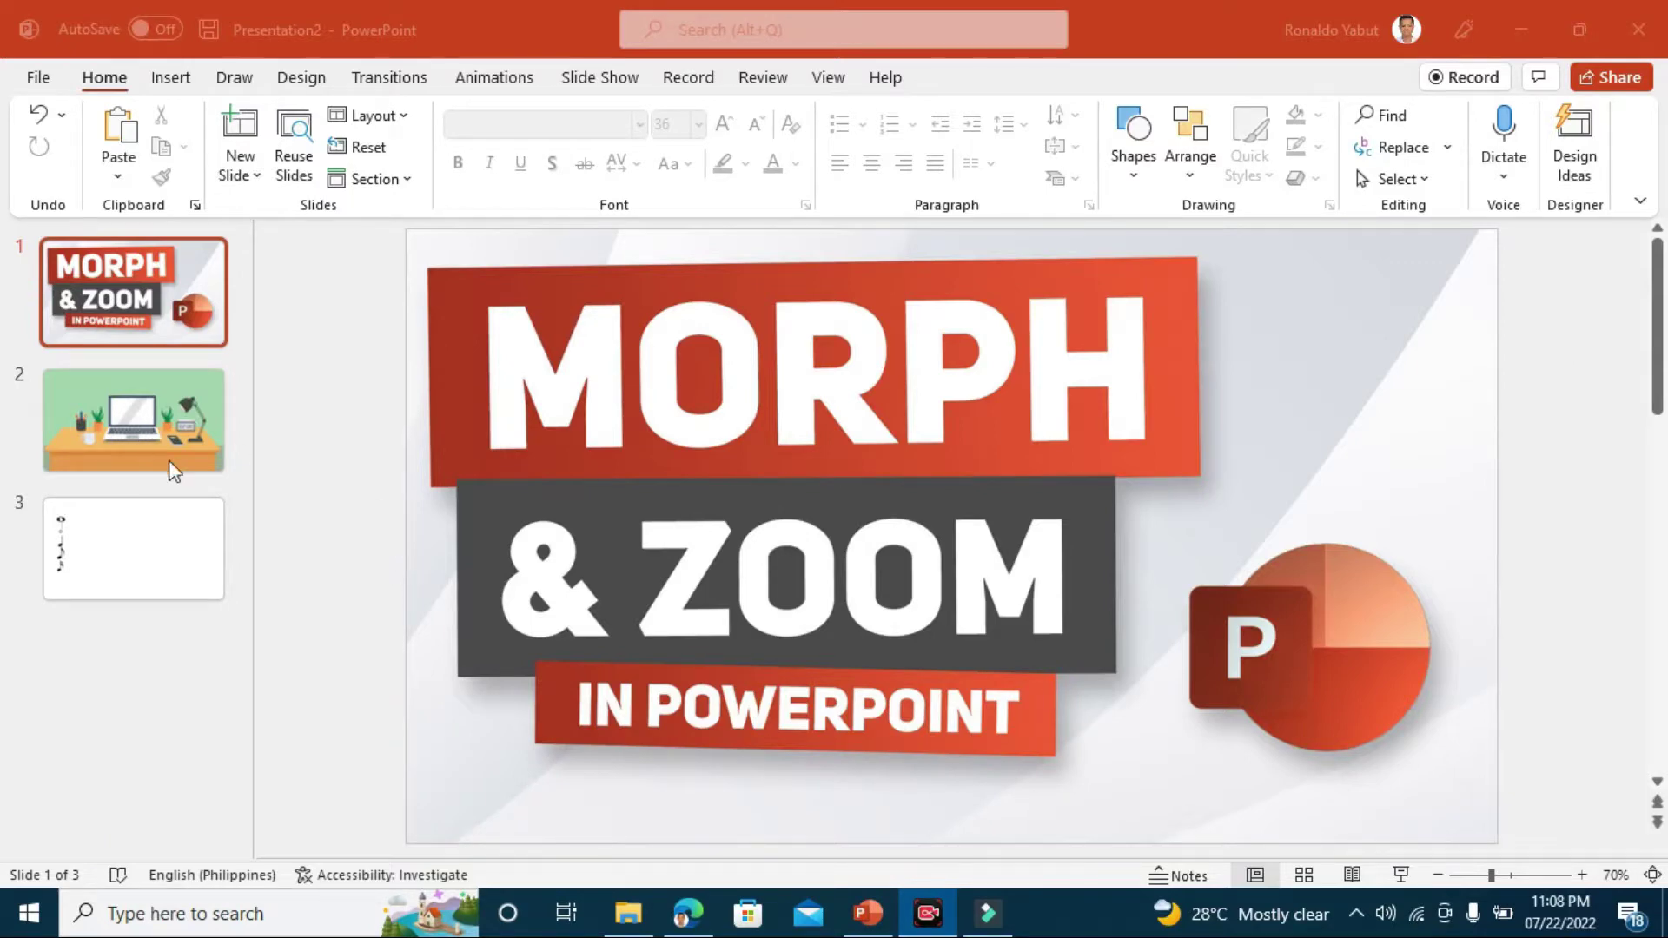
Open slide 2, the desk illustration with the laptop, lamp and 02:00 clock.
click(170, 428)
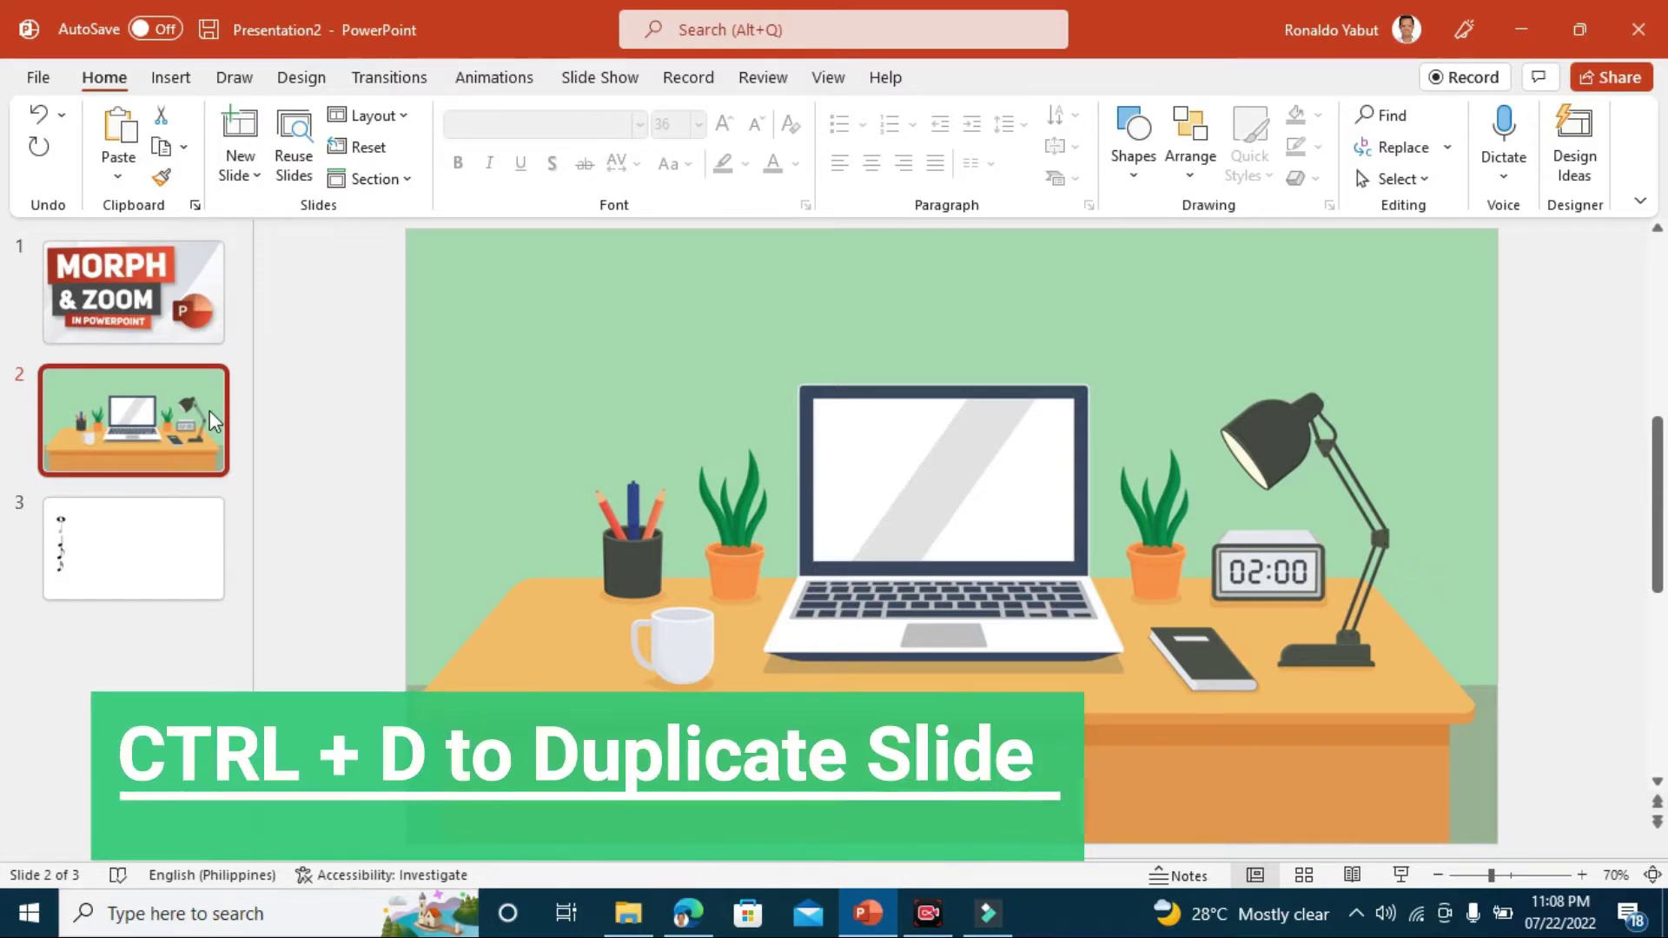
Duplicate the desk slide and start enlarging the desk picture on the copy.
key(ctrl+d)
click(495, 793)
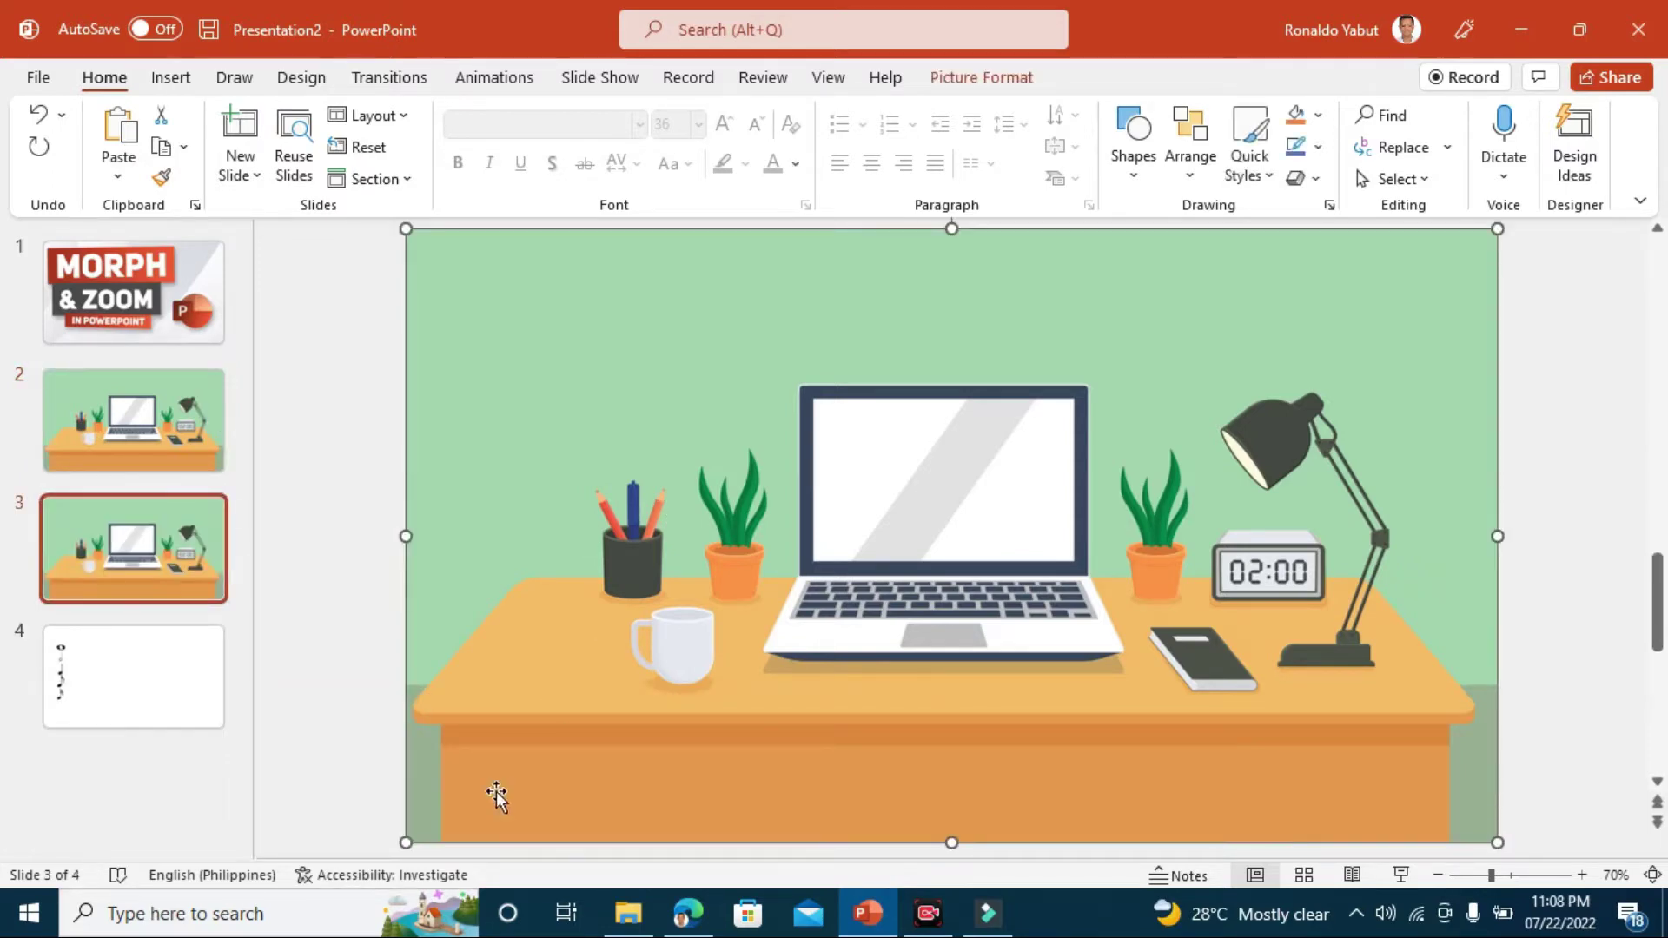
drag(407, 842, 133, 916)
drag(933, 706, 851, 640)
scroll(890, 668, down, 10)
scroll(888, 667, up, 5)
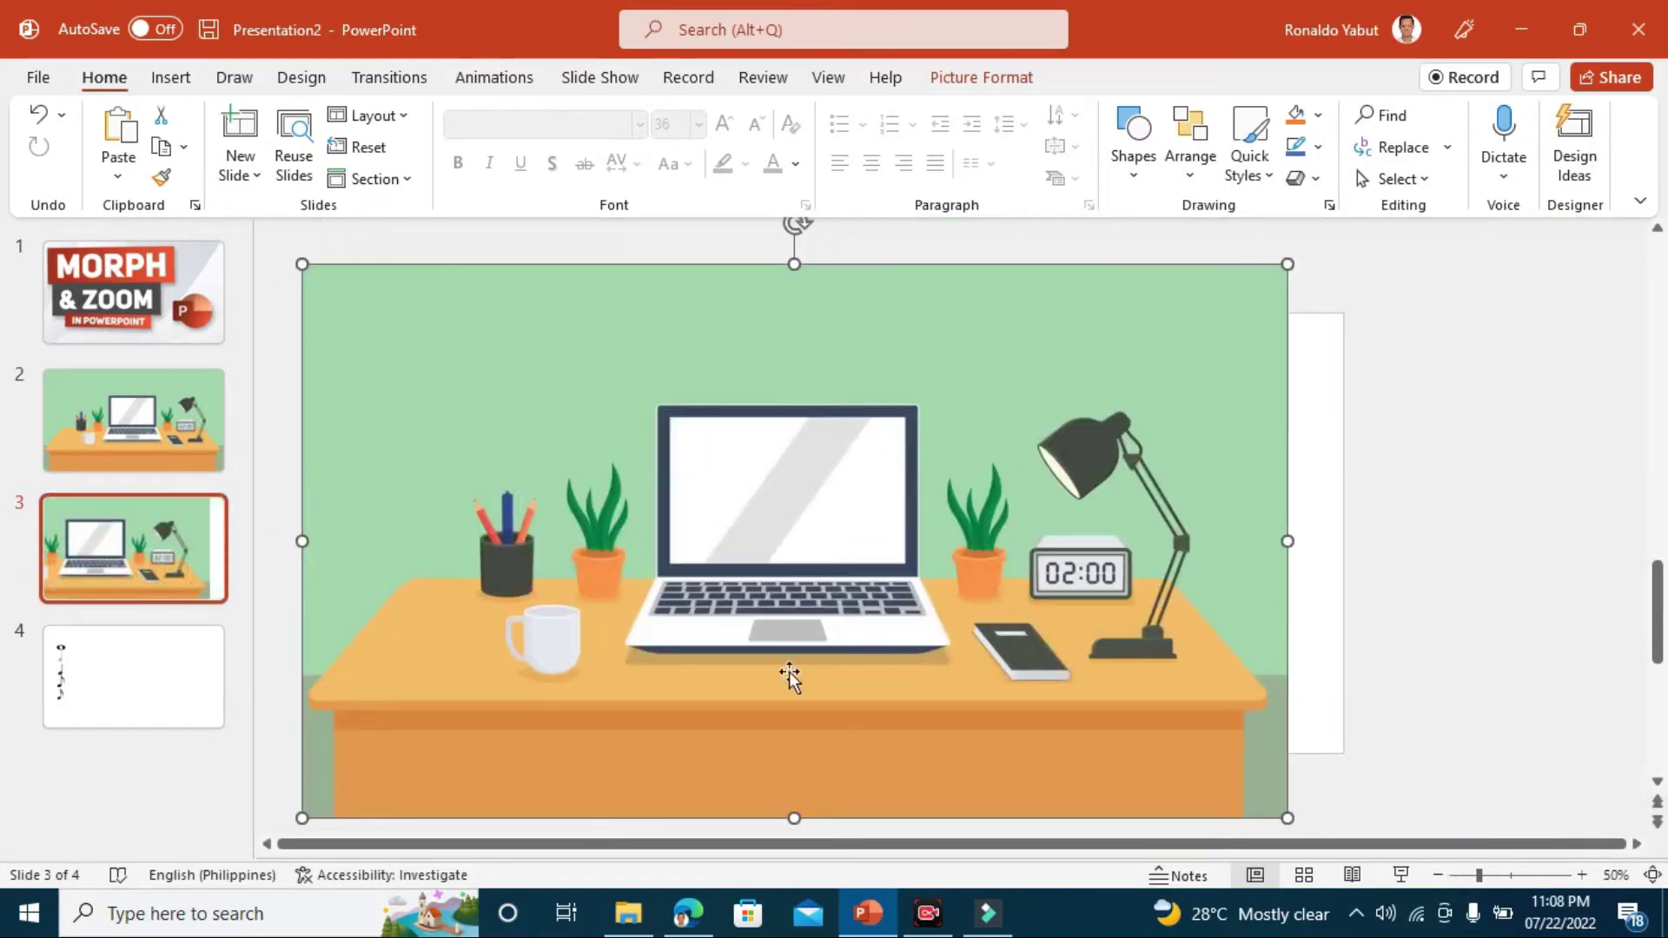
drag(1292, 261, 1366, 209)
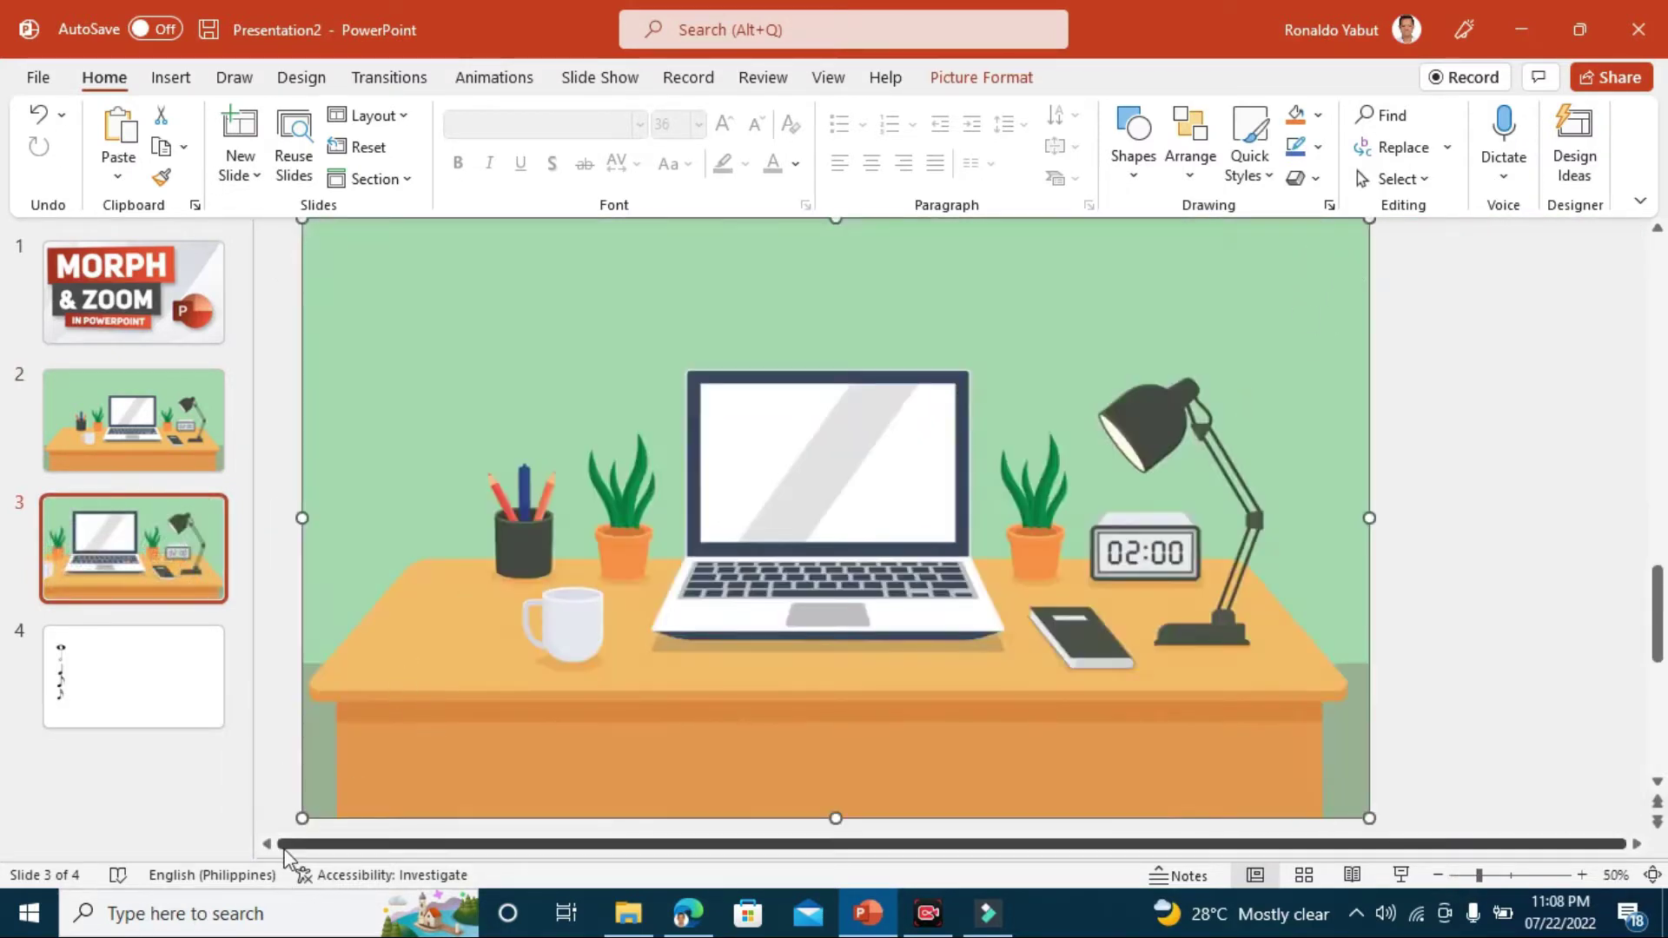
drag(298, 813, 271, 834)
Enlarge and position the picture so the lamp, clock and plant fill slide 3.
drag(1435, 224, 1542, 165)
drag(1372, 402, 1399, 450)
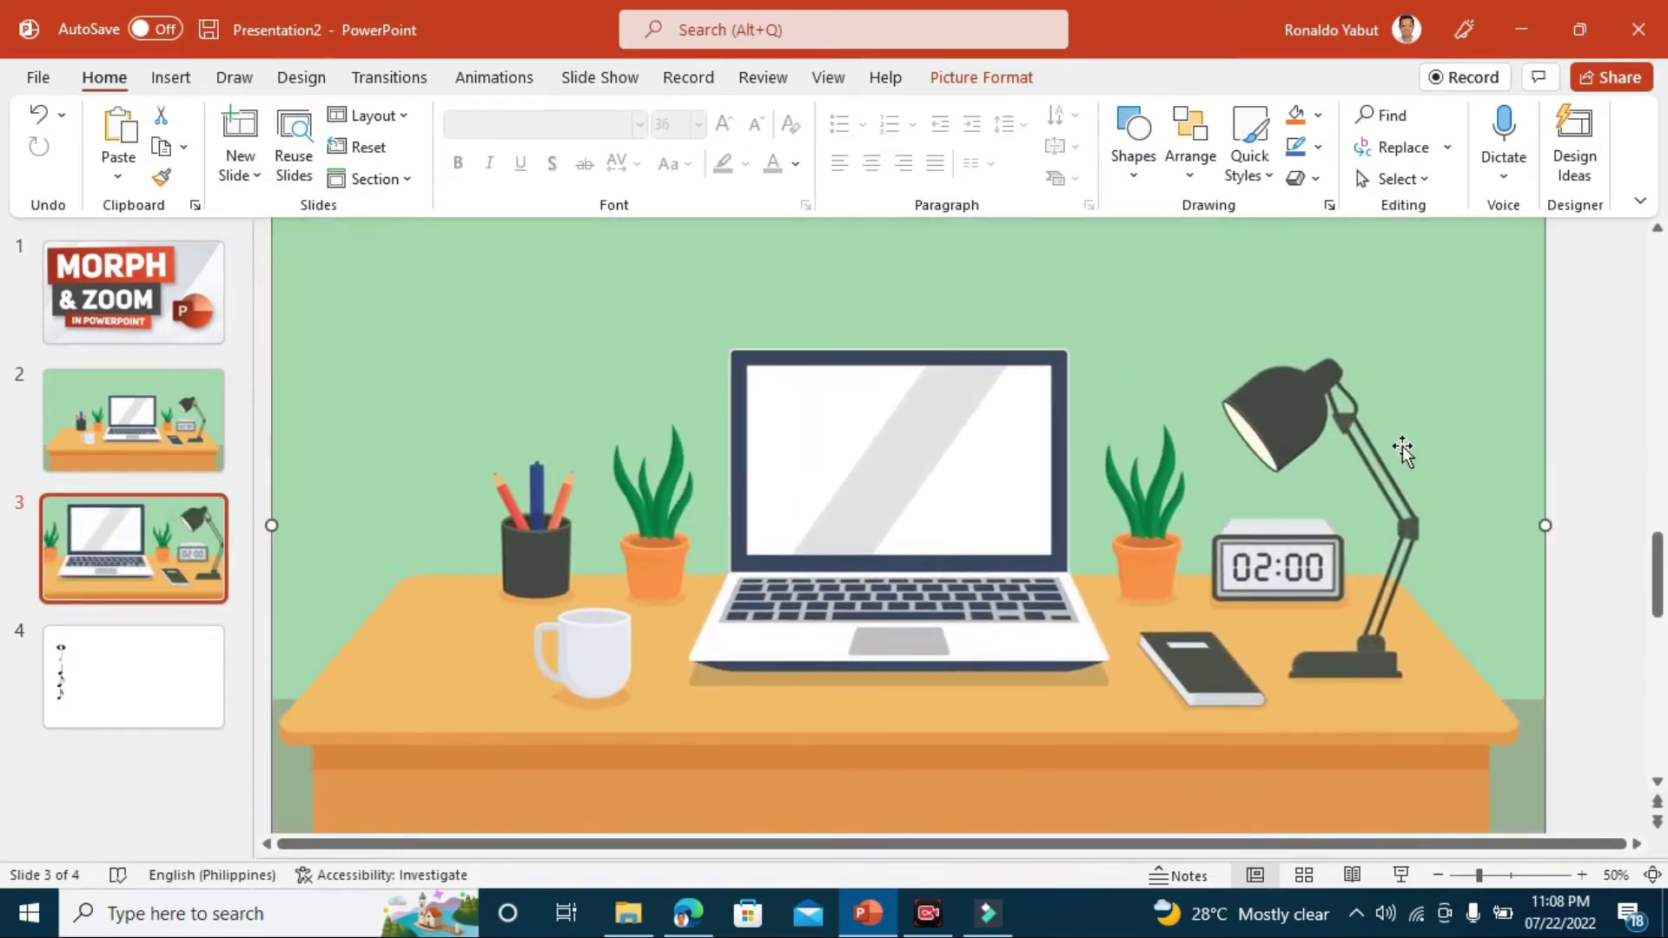
scroll(788, 583, down, 5)
drag(788, 582, 625, 681)
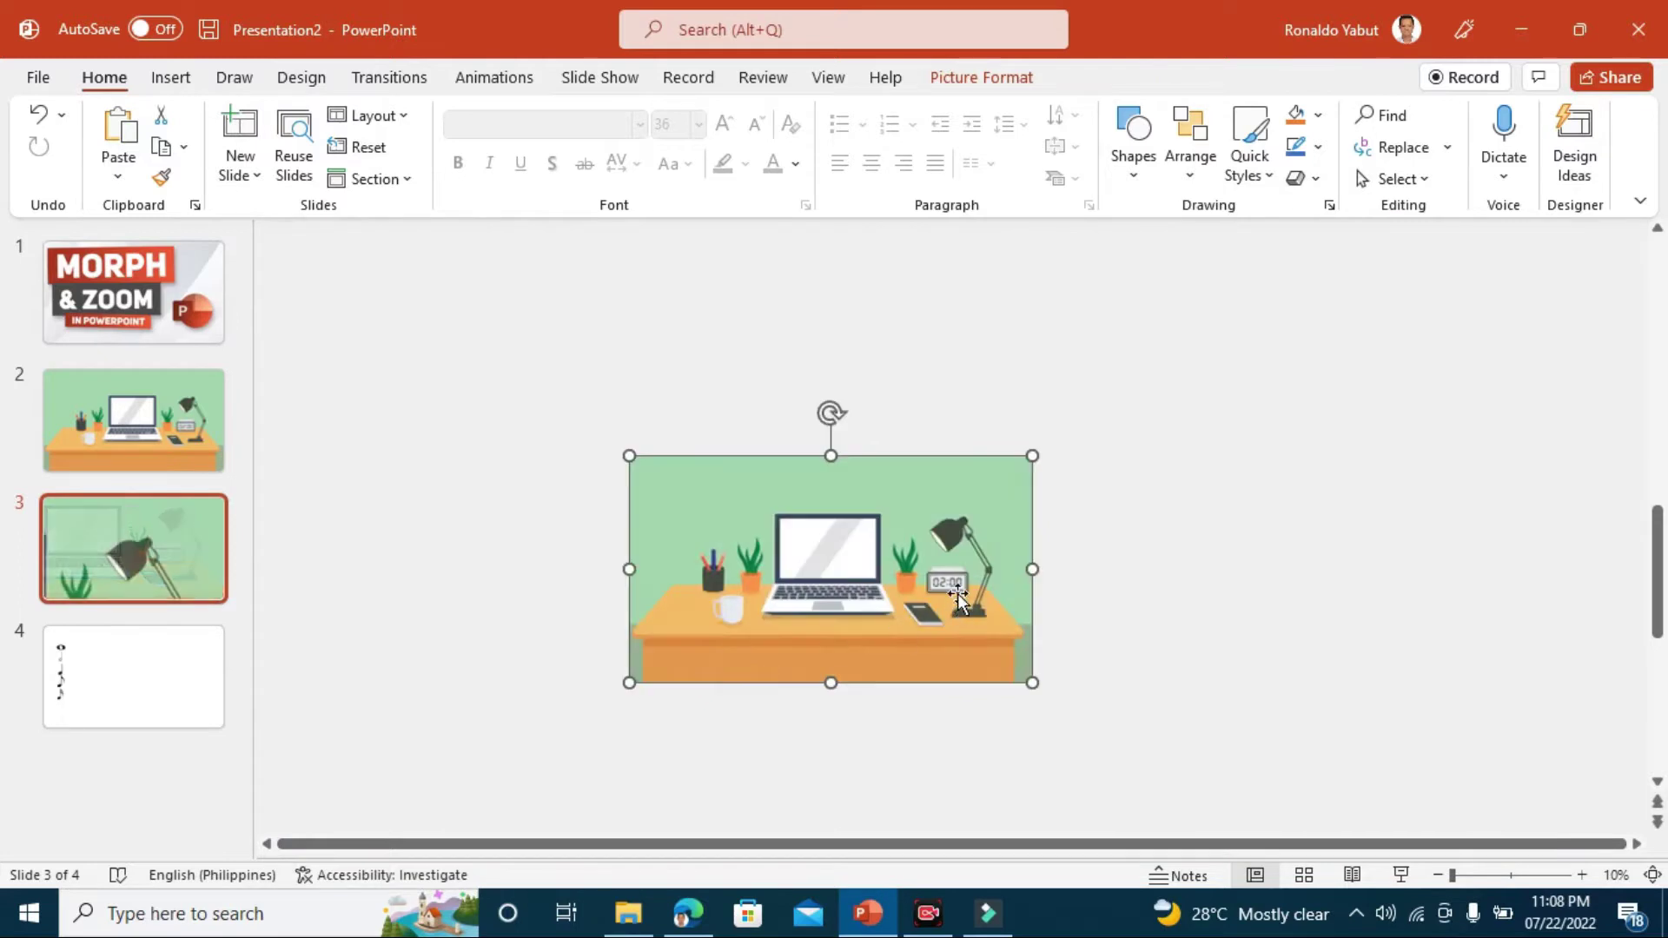
drag(957, 592, 971, 563)
scroll(1063, 560, up, 3)
drag(1239, 565, 1227, 569)
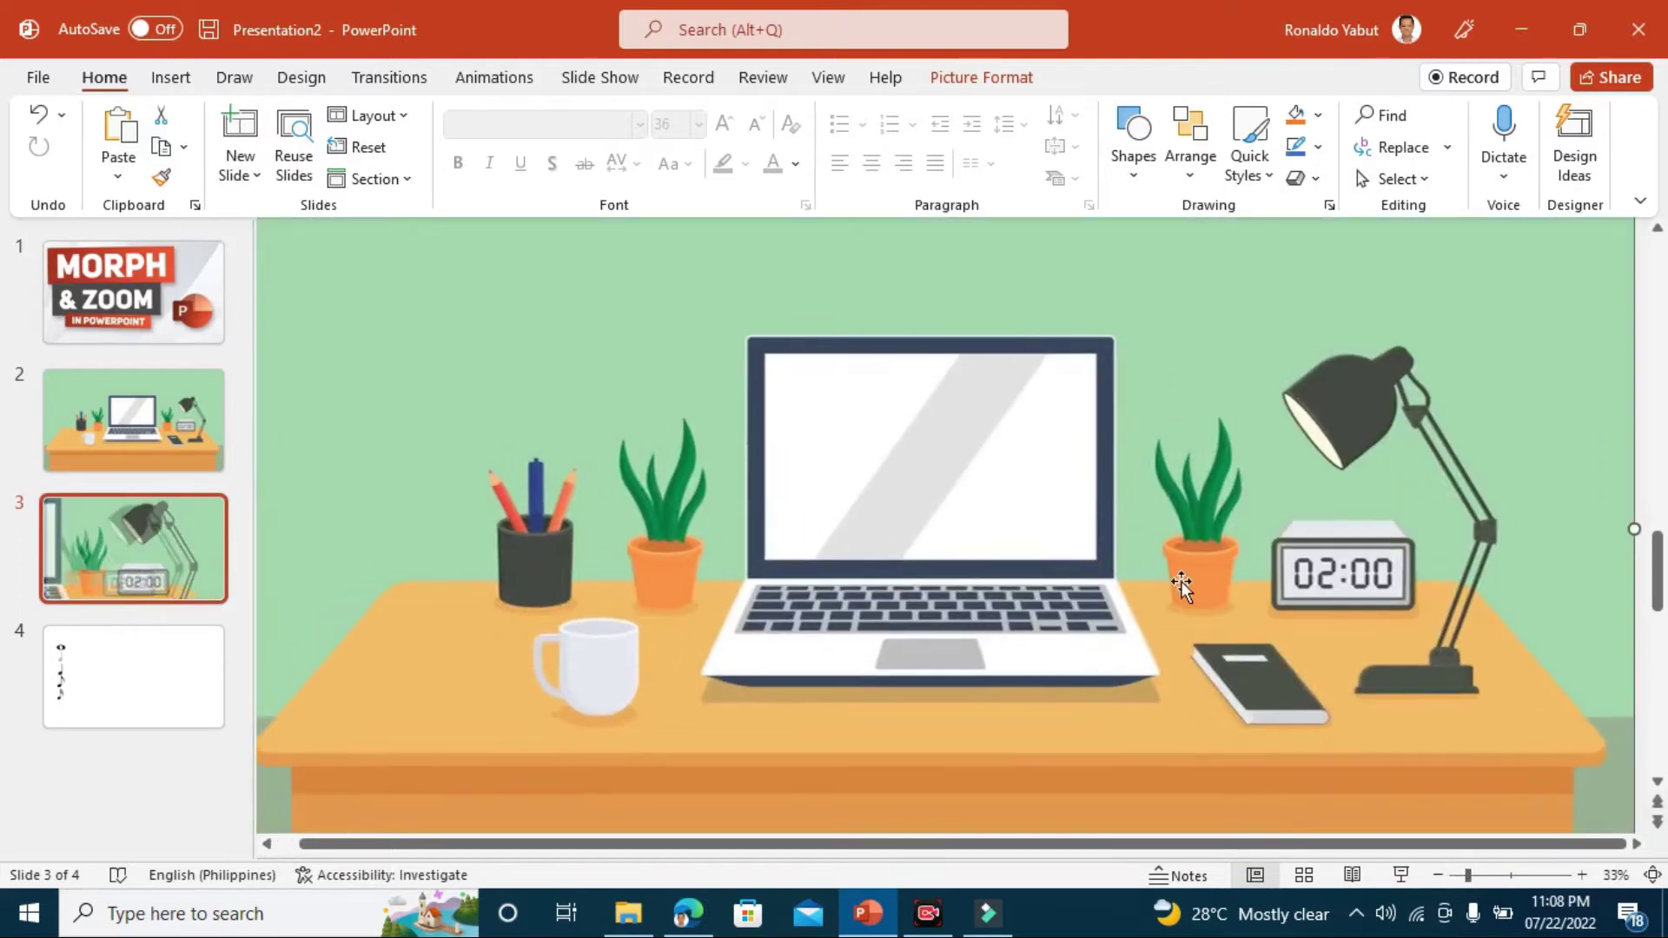
click(153, 548)
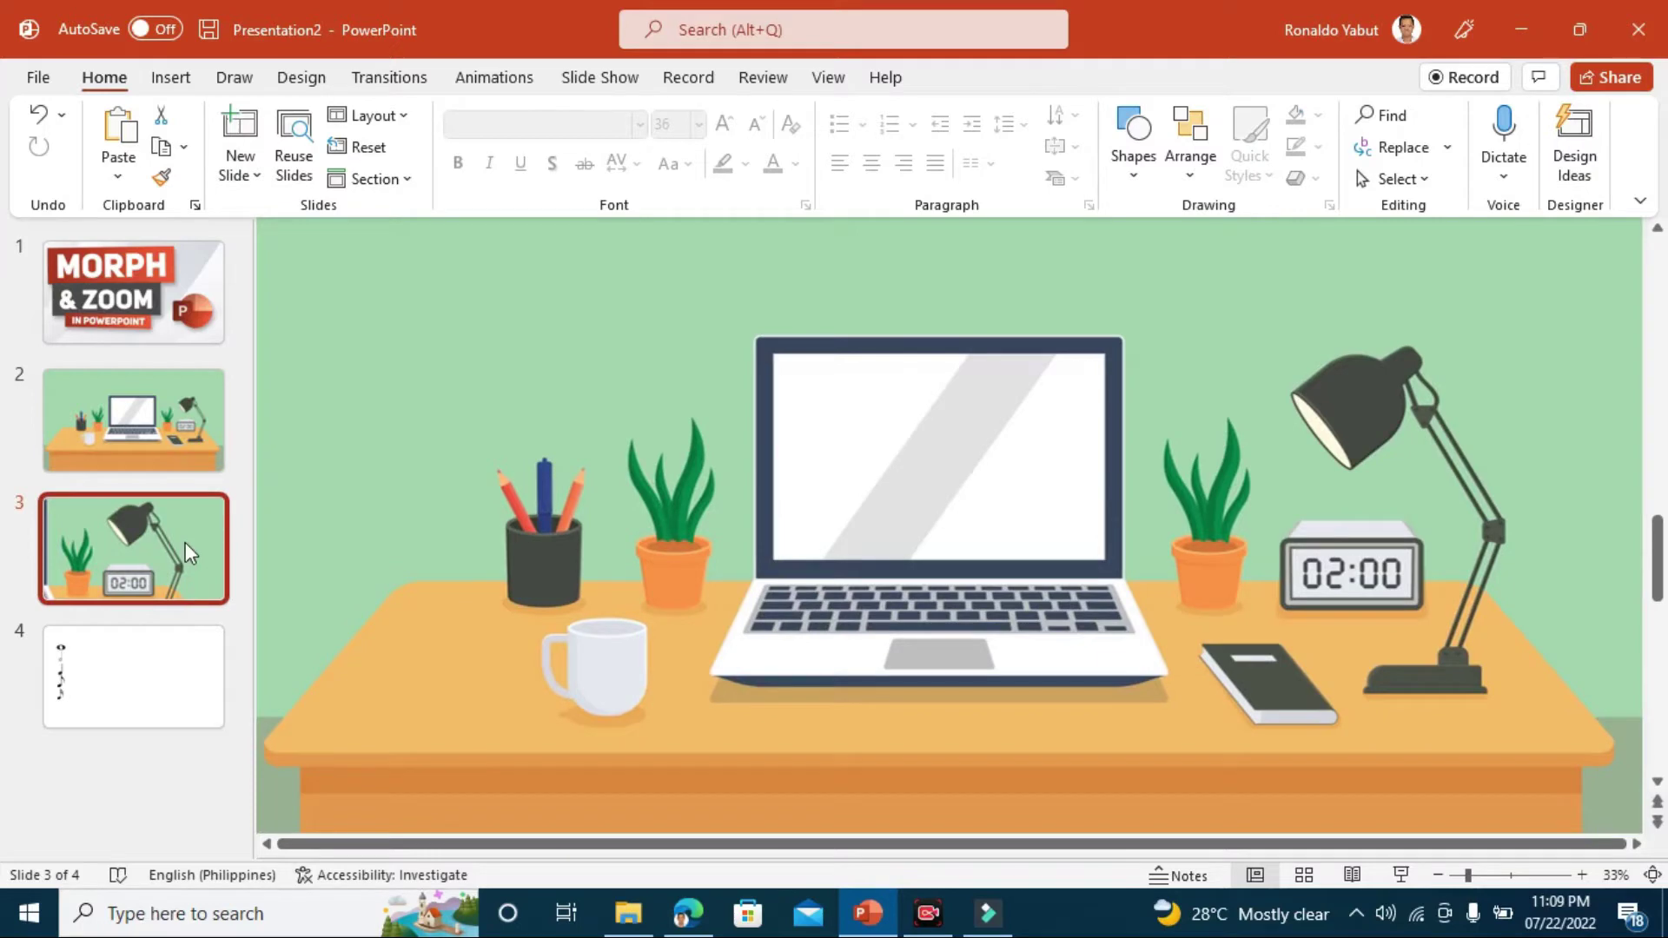
Make slide 4 a centred close-up of the laptop between two plants, then duplicate it.
key(ctrl+d)
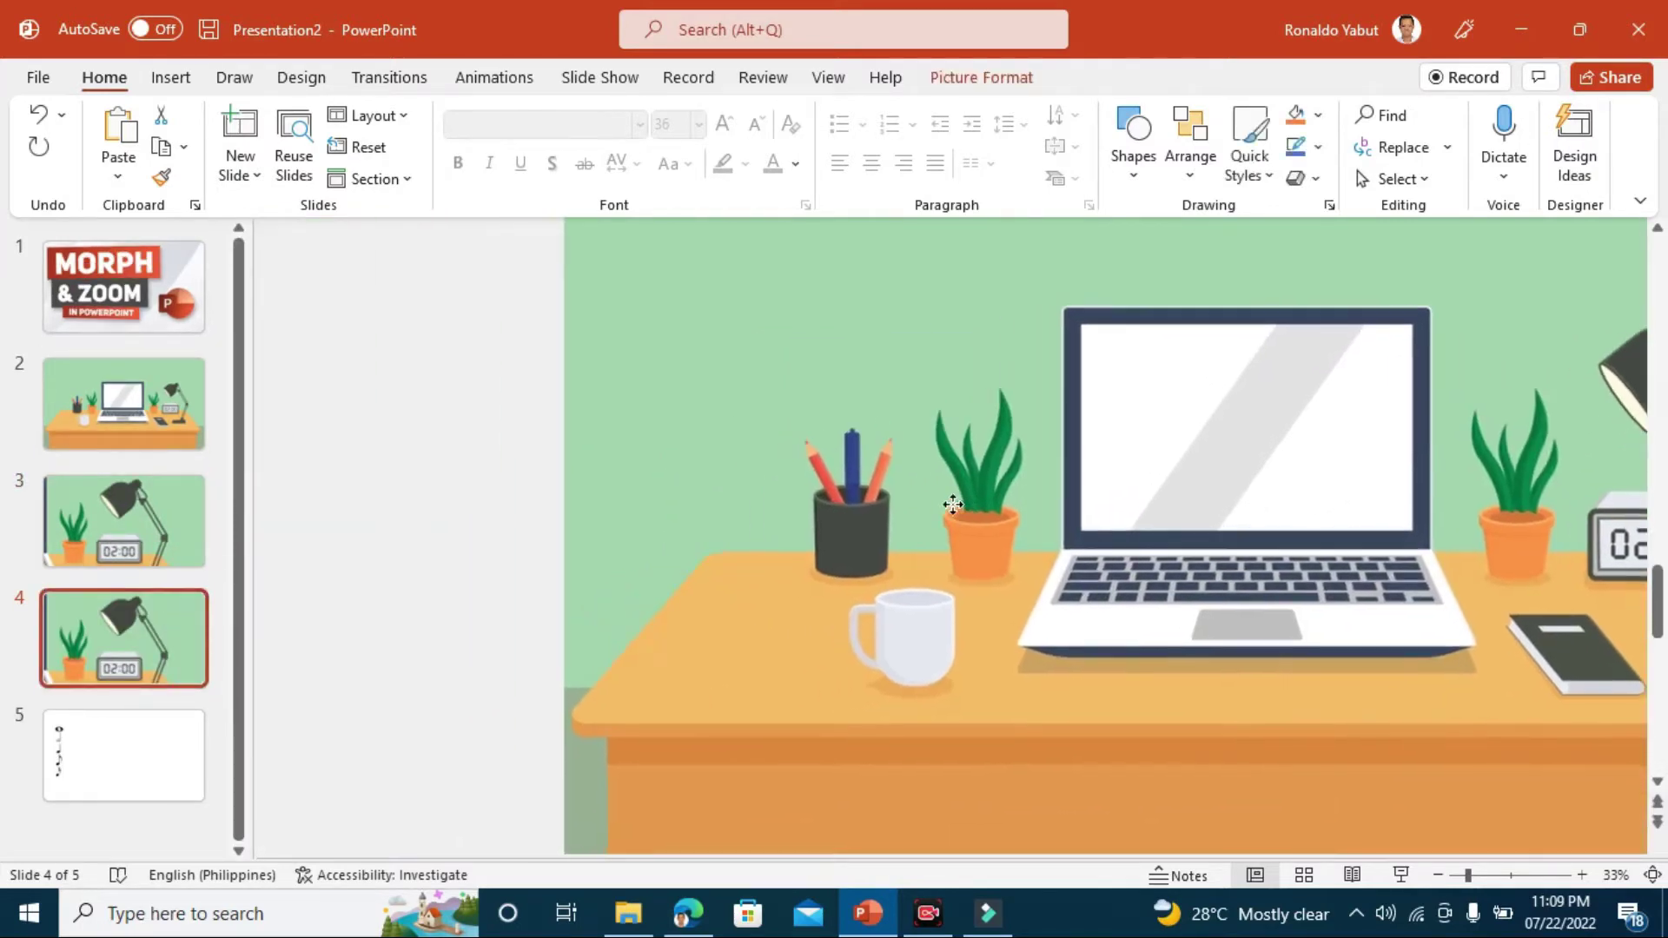
drag(641, 533, 855, 582)
ctrl+scroll(919, 564, down, 2)
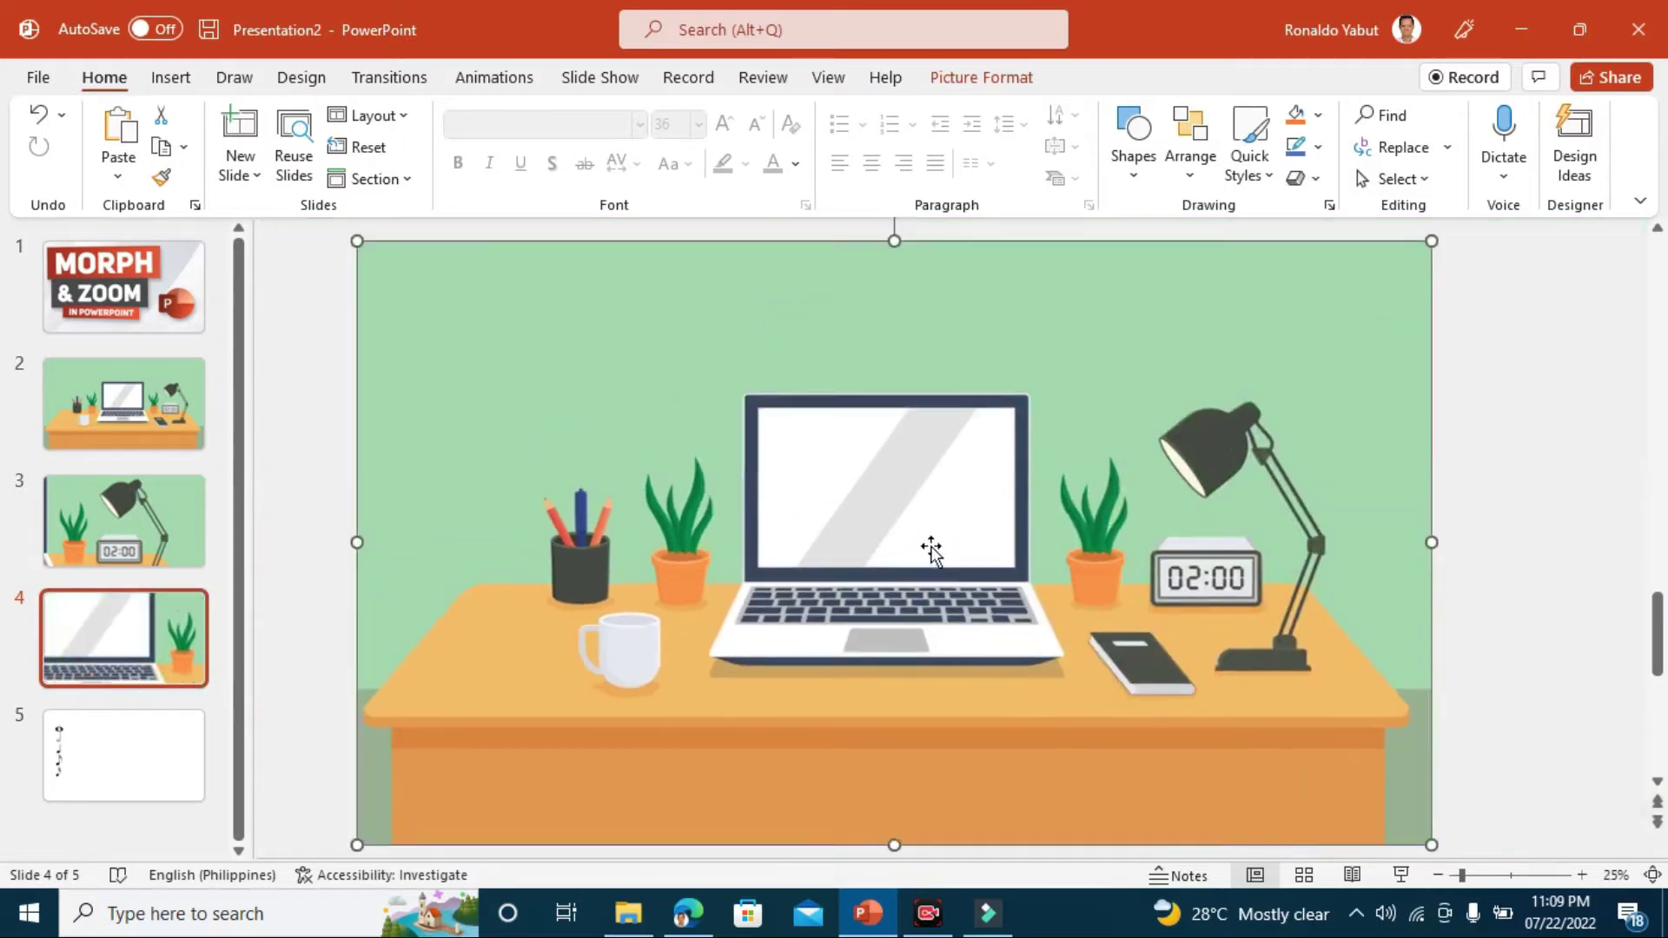
drag(1433, 254, 1357, 328)
drag(1163, 438, 1239, 428)
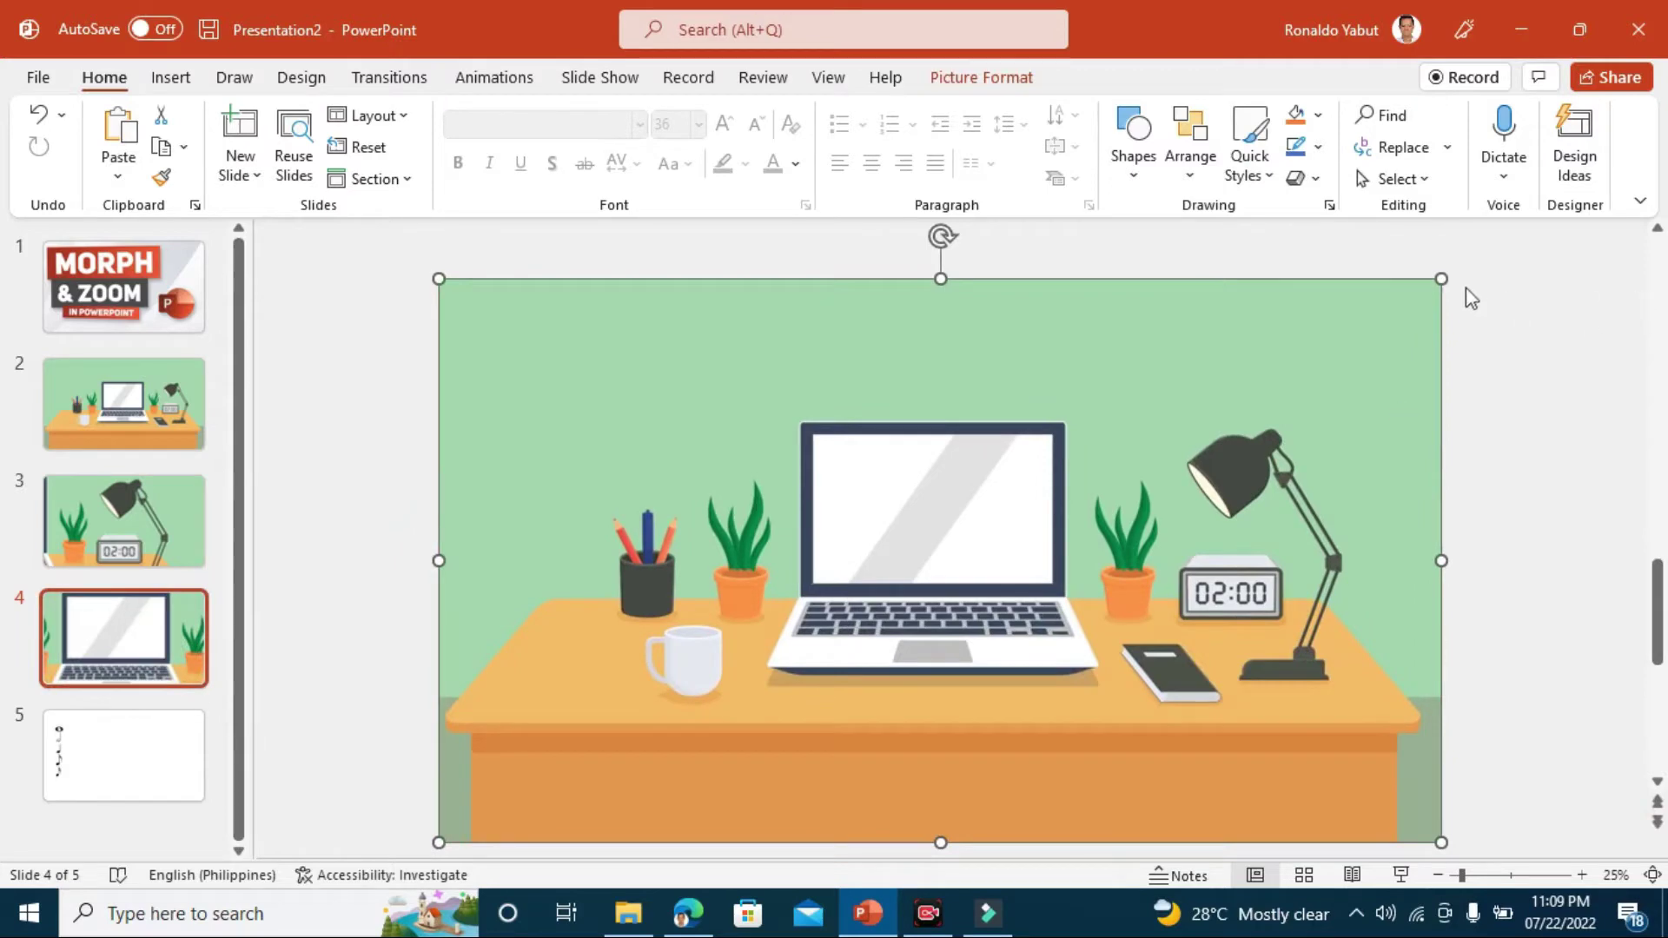
drag(1441, 279, 1416, 291)
mouse_move(1283, 426)
mouse_down()
mouse_move(1311, 433)
mouse_move(1321, 391)
mouse_move(1292, 460)
mouse_up()
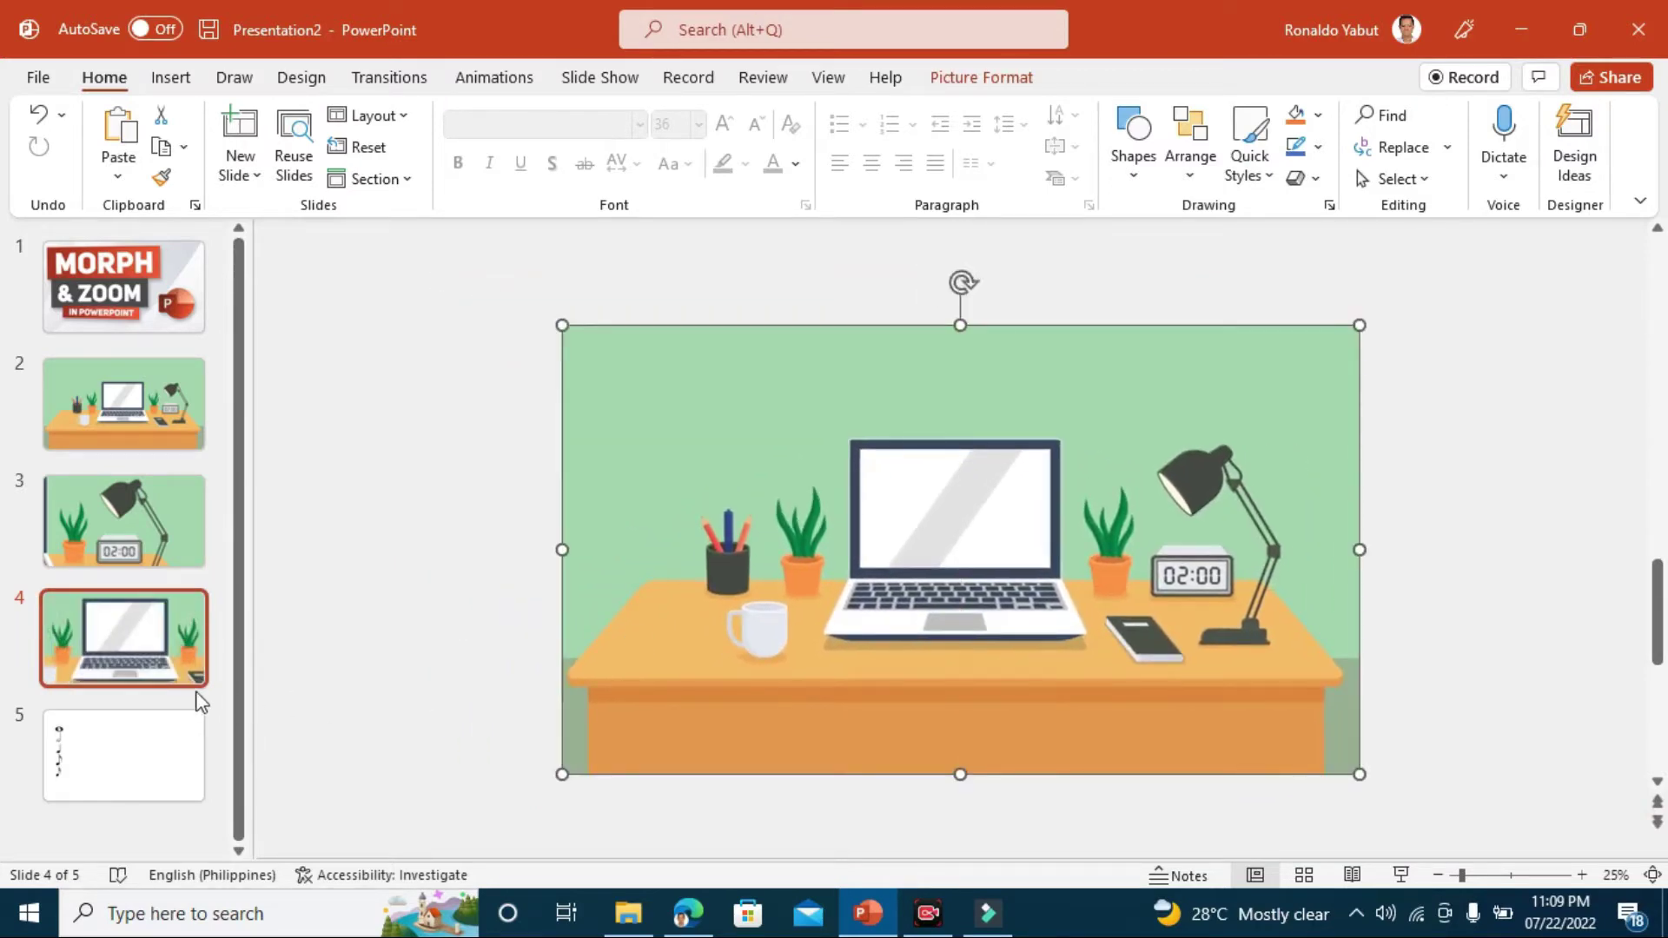
click(115, 684)
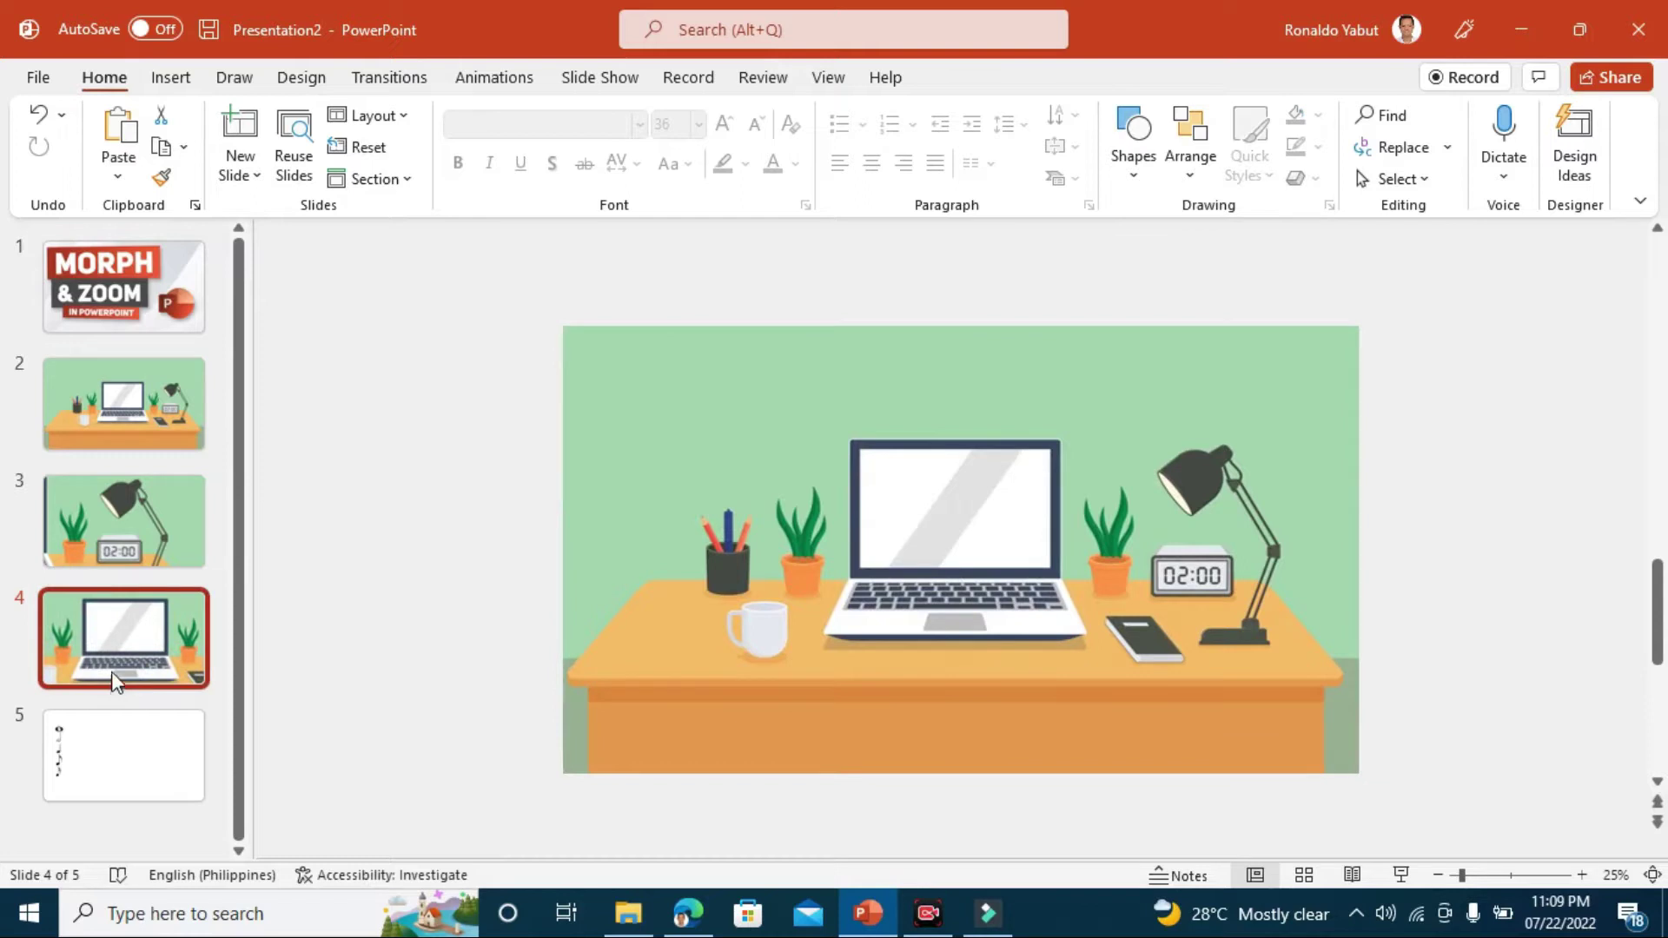
key(ctrl+d)
Enlarge the slide 5 picture around the white mug and pencil cup, then return to slide 2.
mouse_move(819, 591)
mouse_down()
mouse_move(1039, 565)
mouse_move(1010, 552)
mouse_up()
mouse_move(1556, 726)
mouse_down()
mouse_move(1614, 779)
mouse_move(1628, 771)
mouse_move(1649, 811)
mouse_move(1412, 719)
mouse_move(1292, 722)
mouse_up()
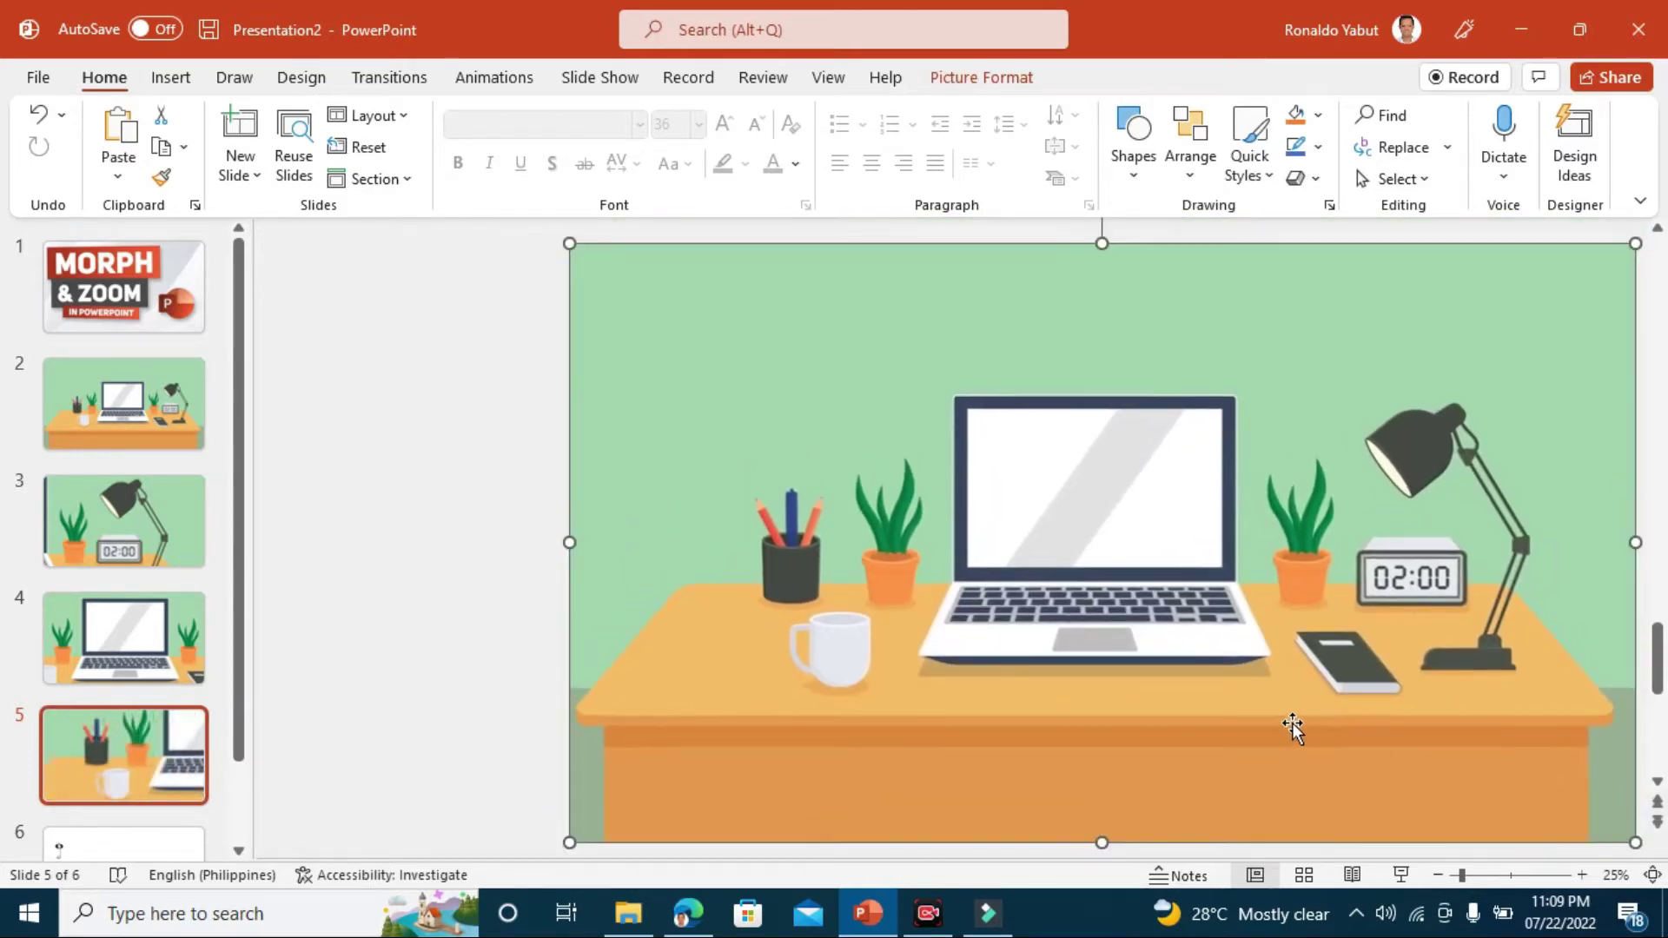
drag(569, 243, 447, 156)
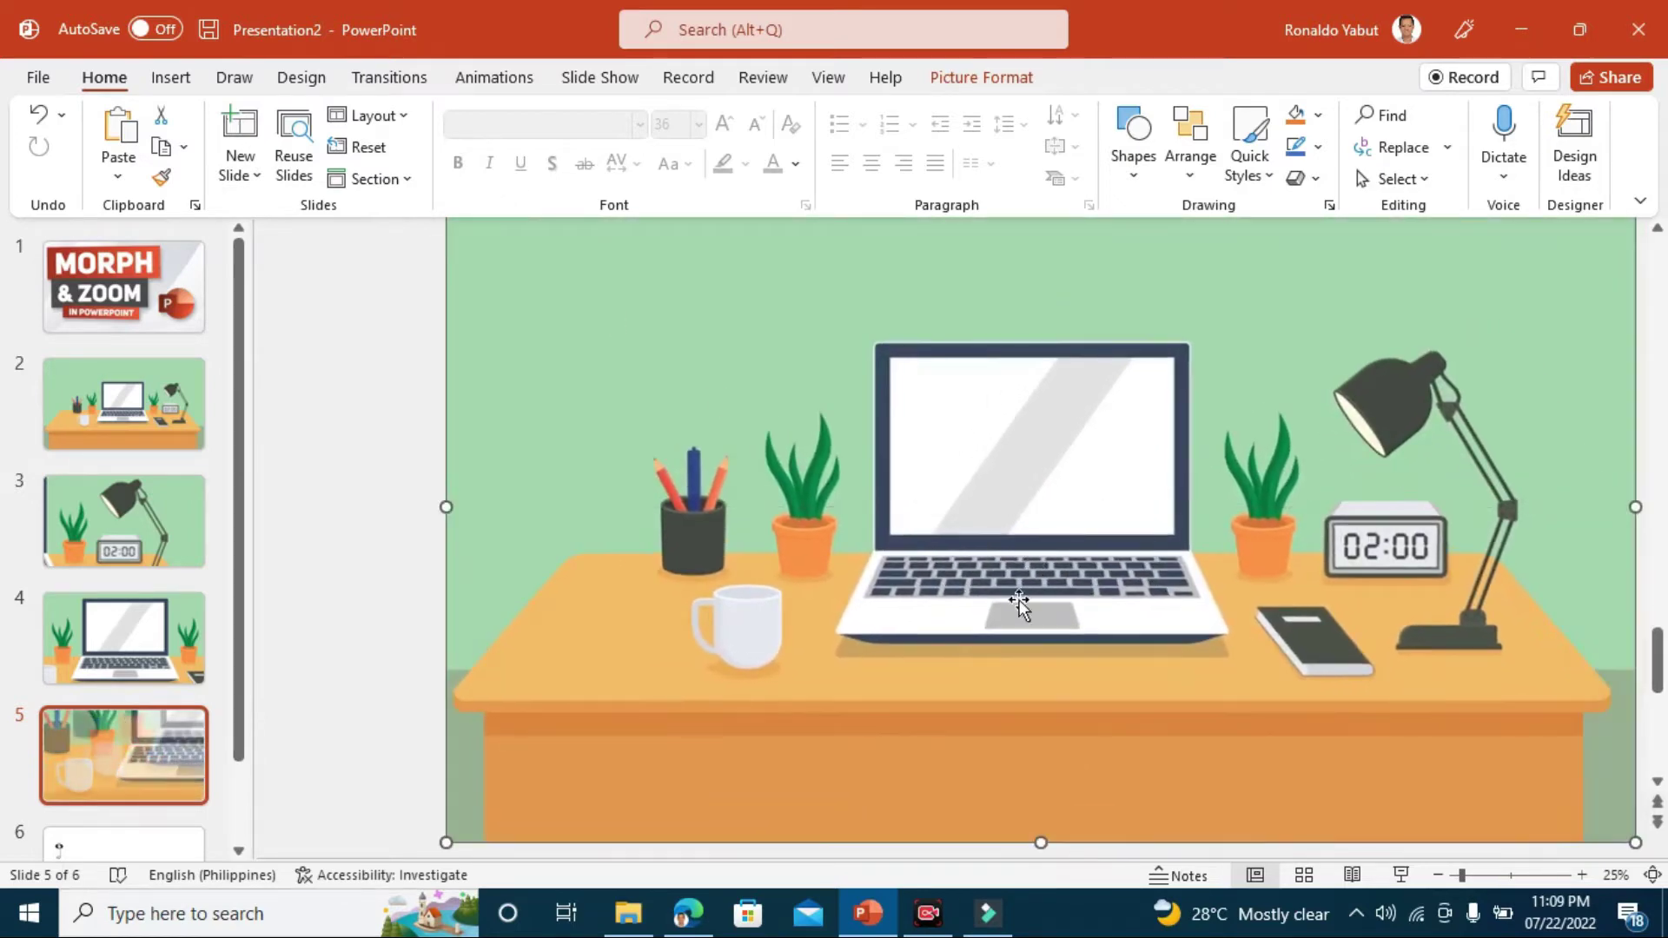
scroll(246, 688, down, 1)
scroll(246, 688, down, 1)
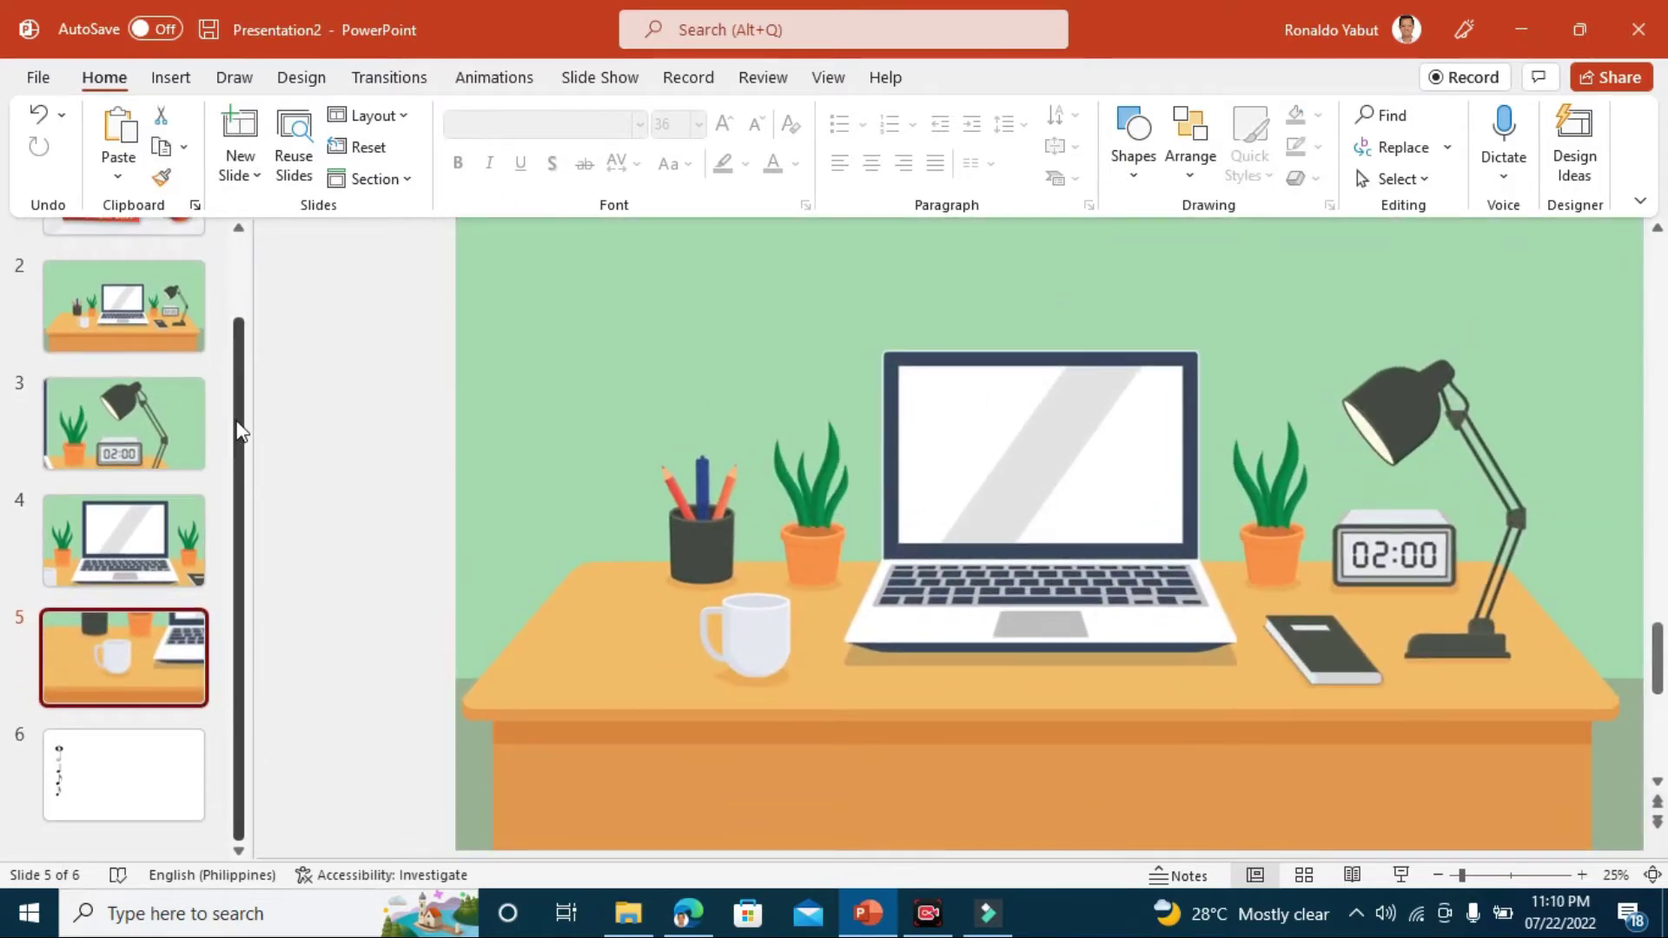
click(174, 339)
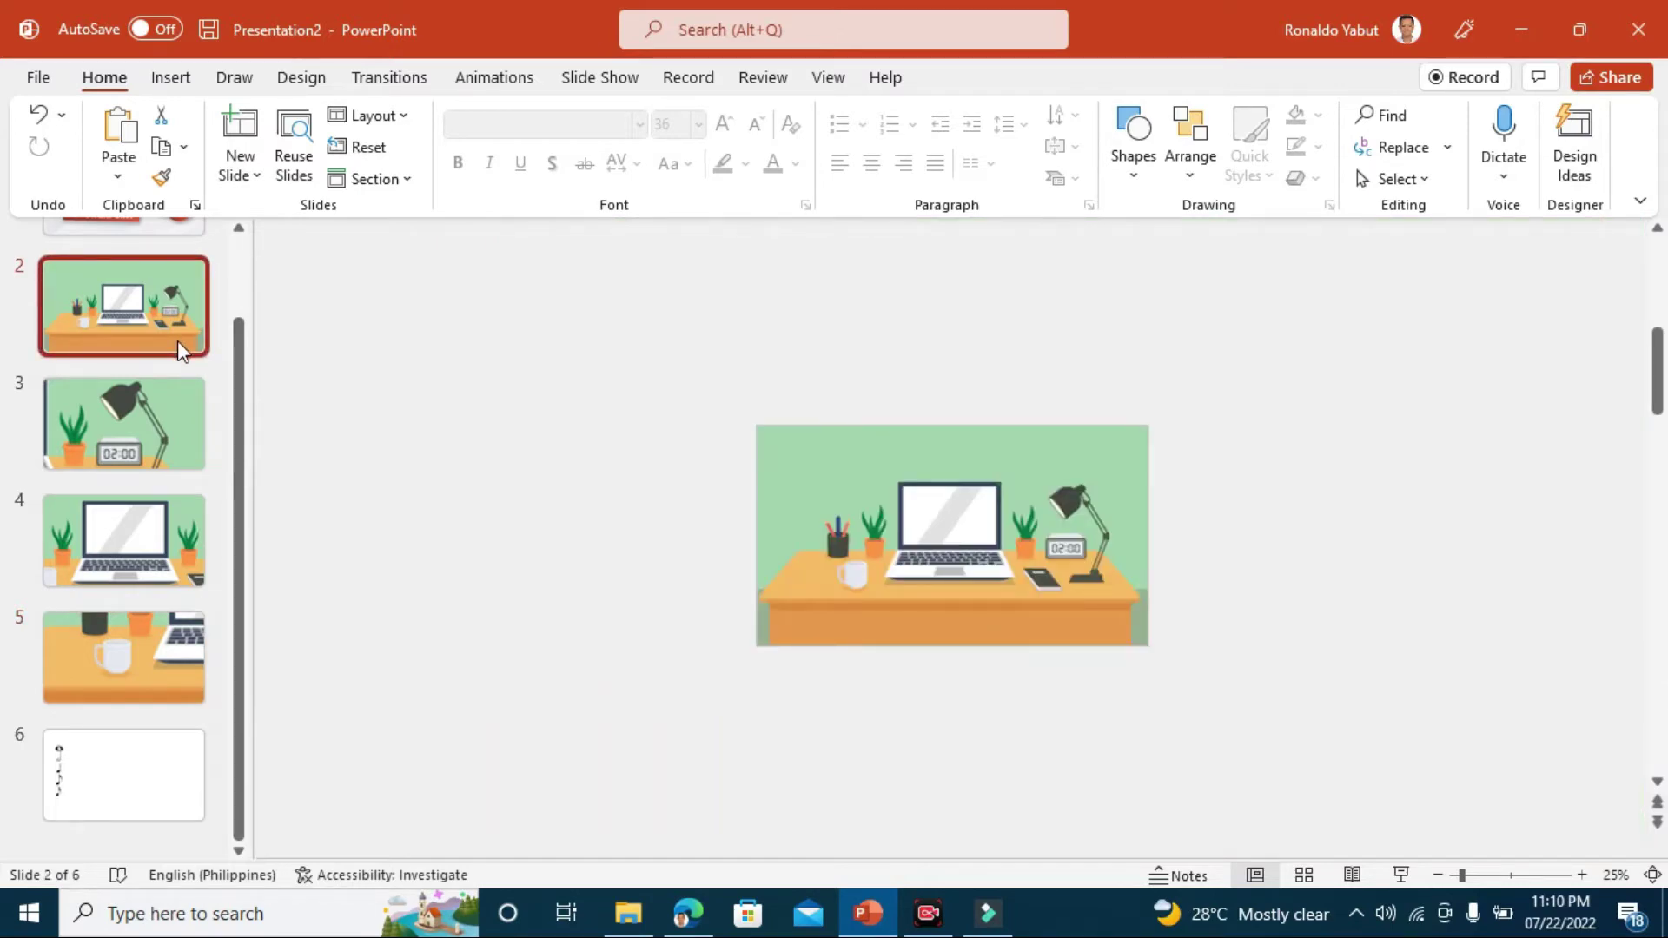
Duplicate the full desk slide and move the copy to position 6.
key(ctrl+d)
drag(198, 436, 201, 780)
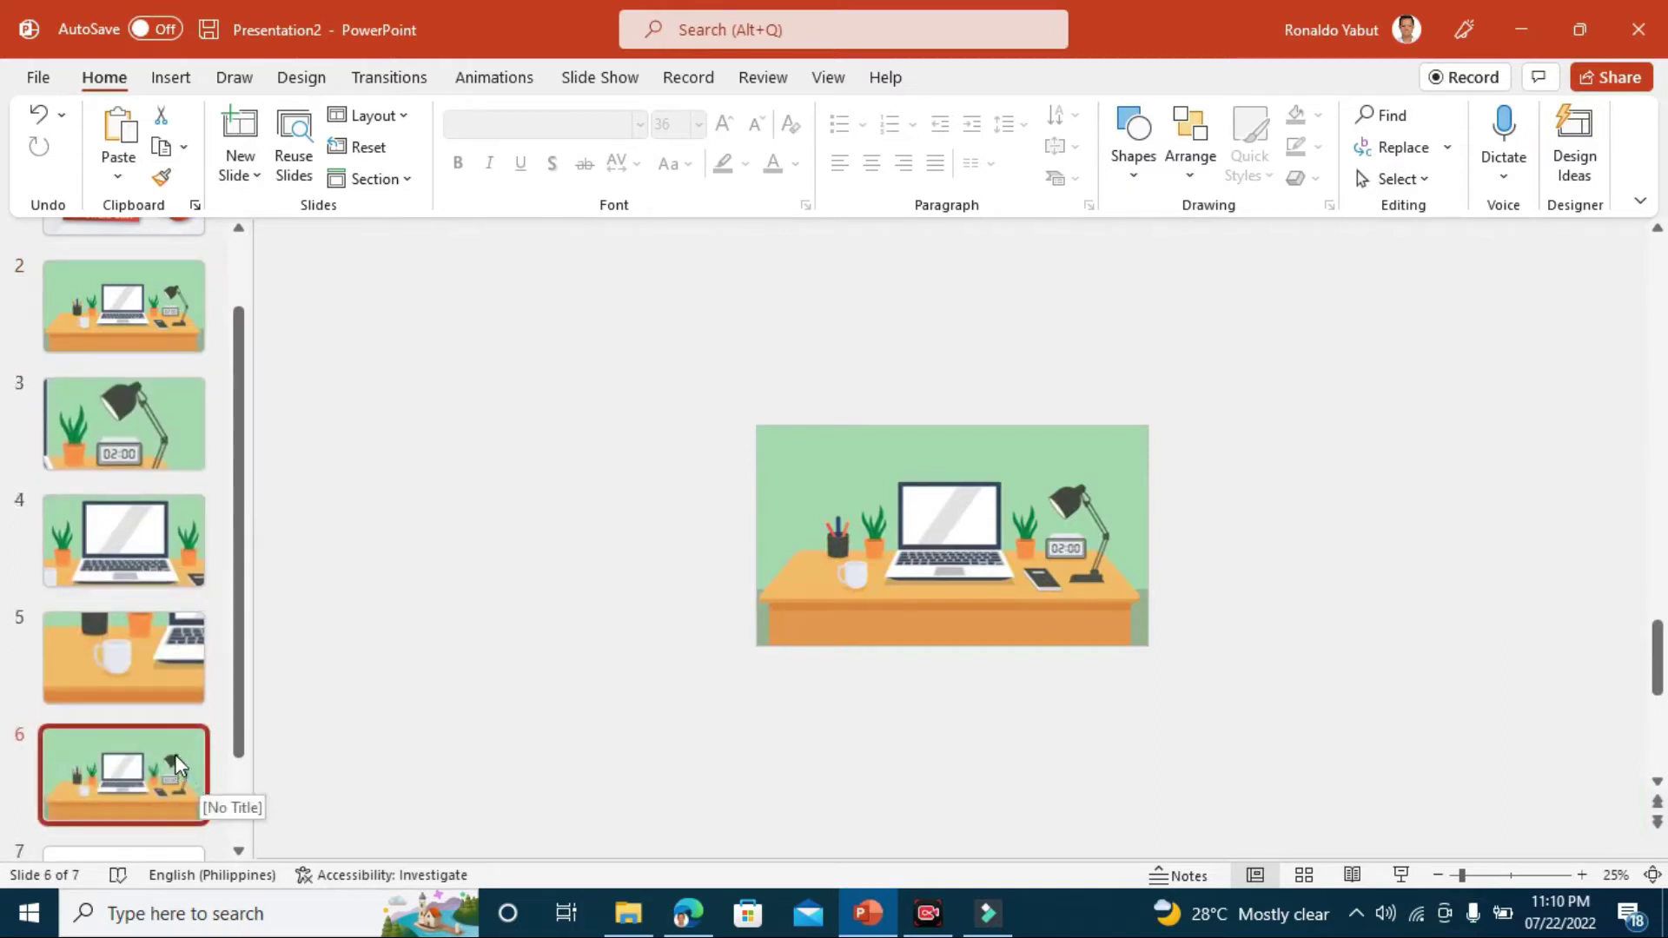
click(129, 314)
Apply the Morph transition to slides 3–6 and start the slide show from slide 2.
click(150, 461)
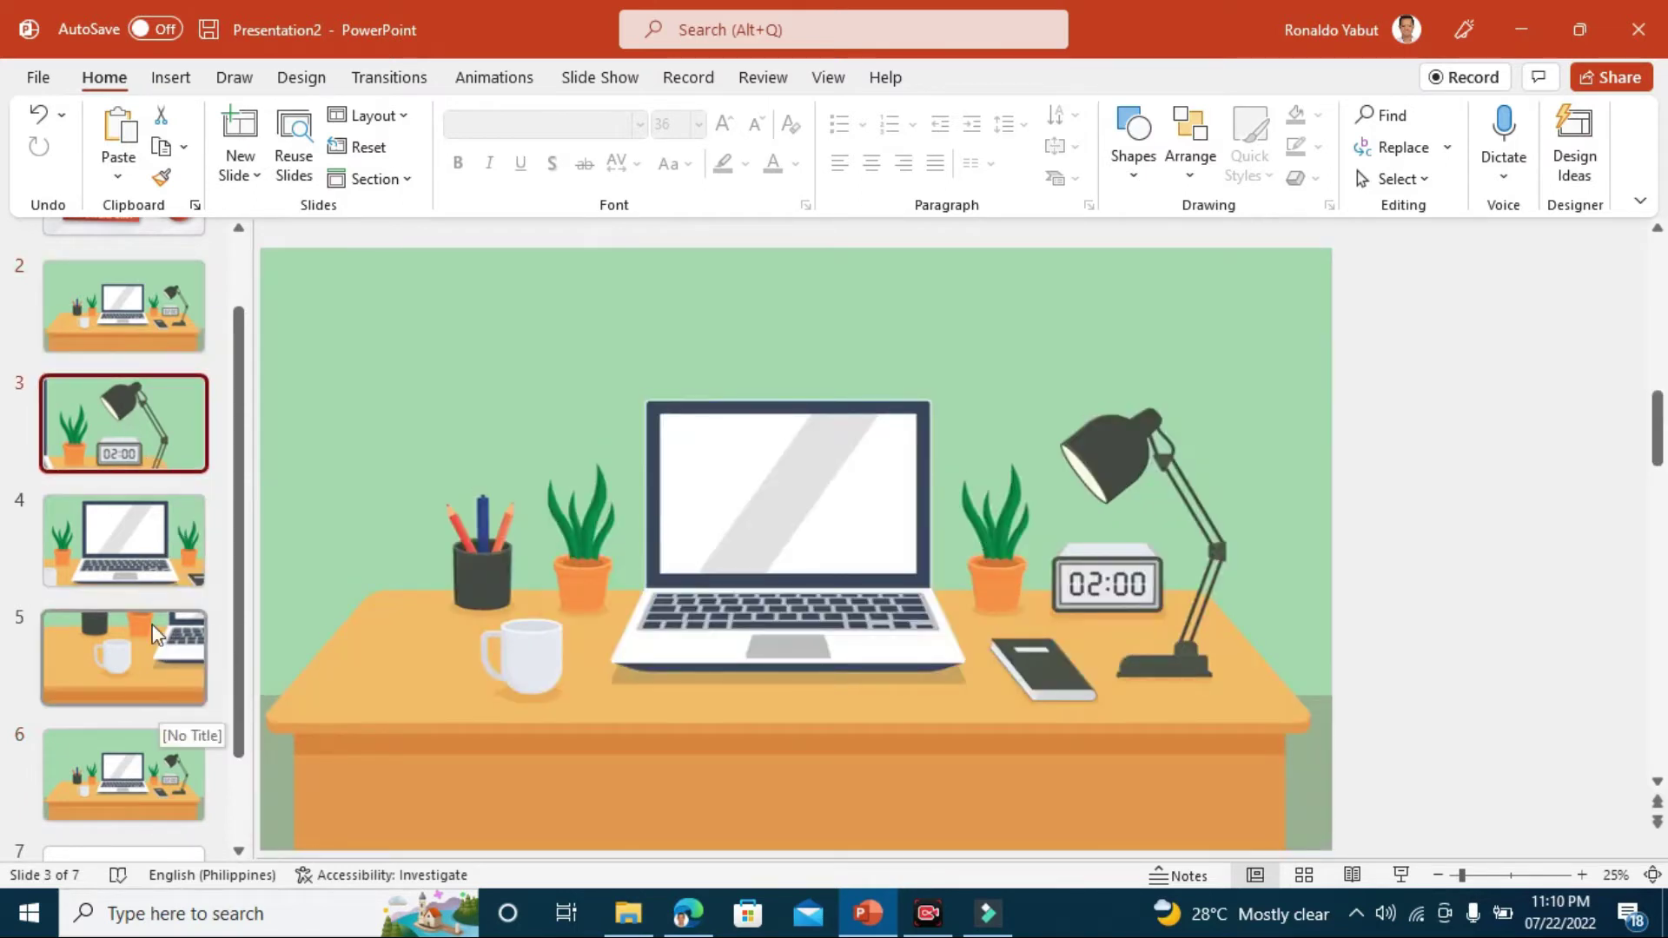
ctrl+click(168, 571)
ctrl+click(178, 686)
ctrl+click(181, 775)
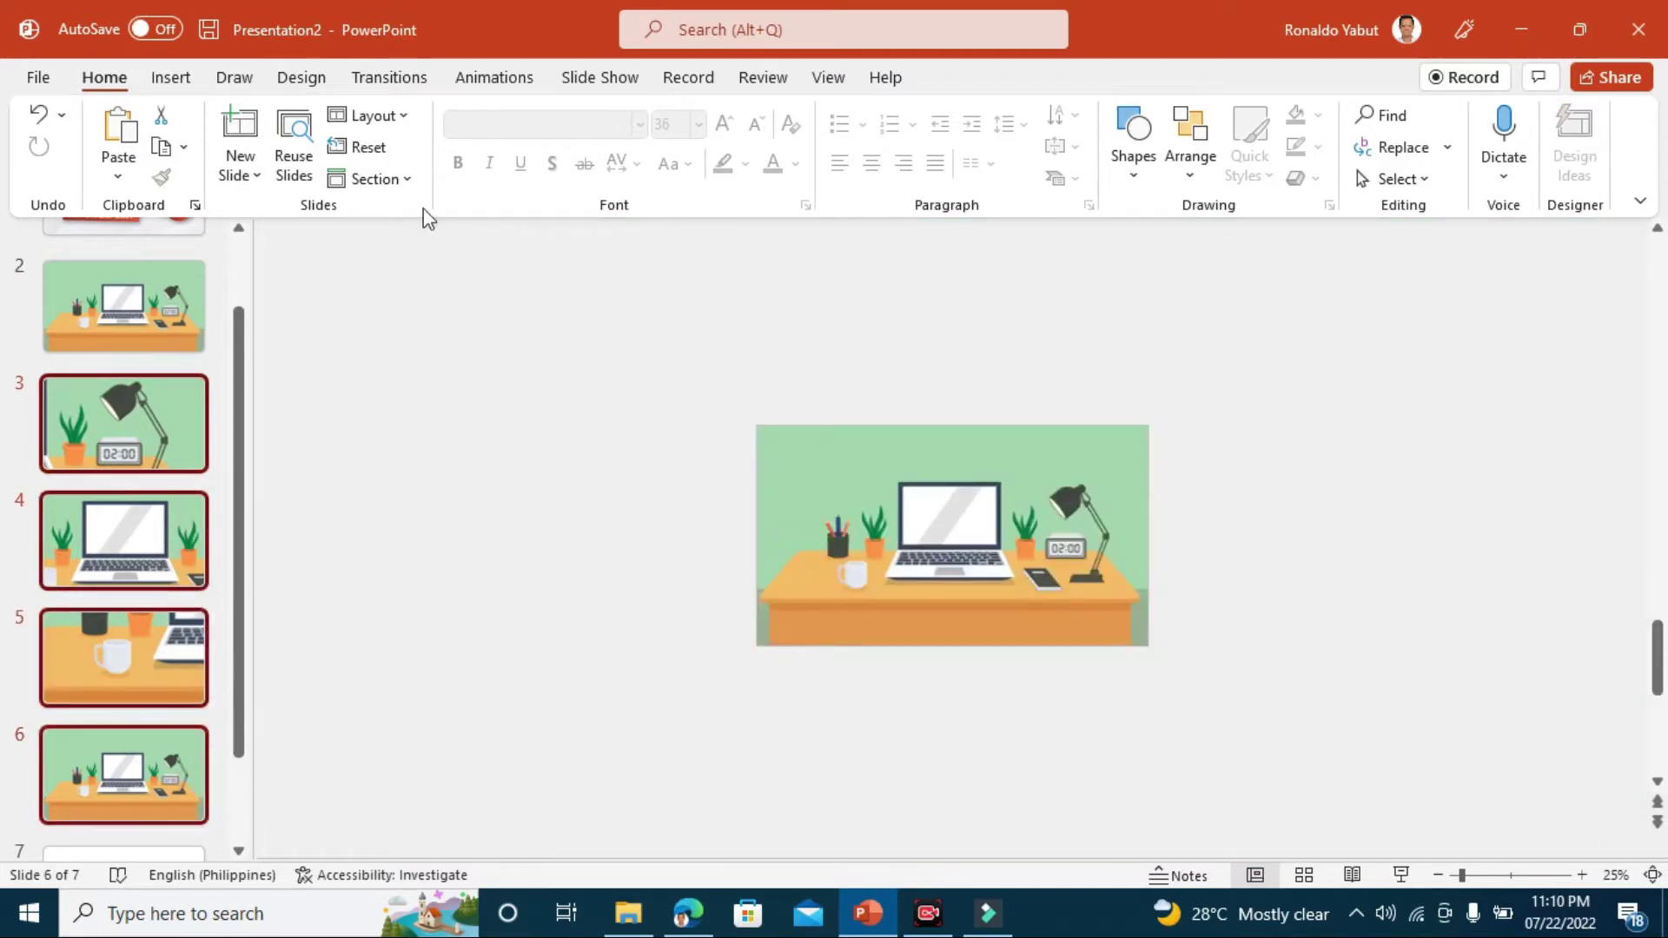
click(400, 87)
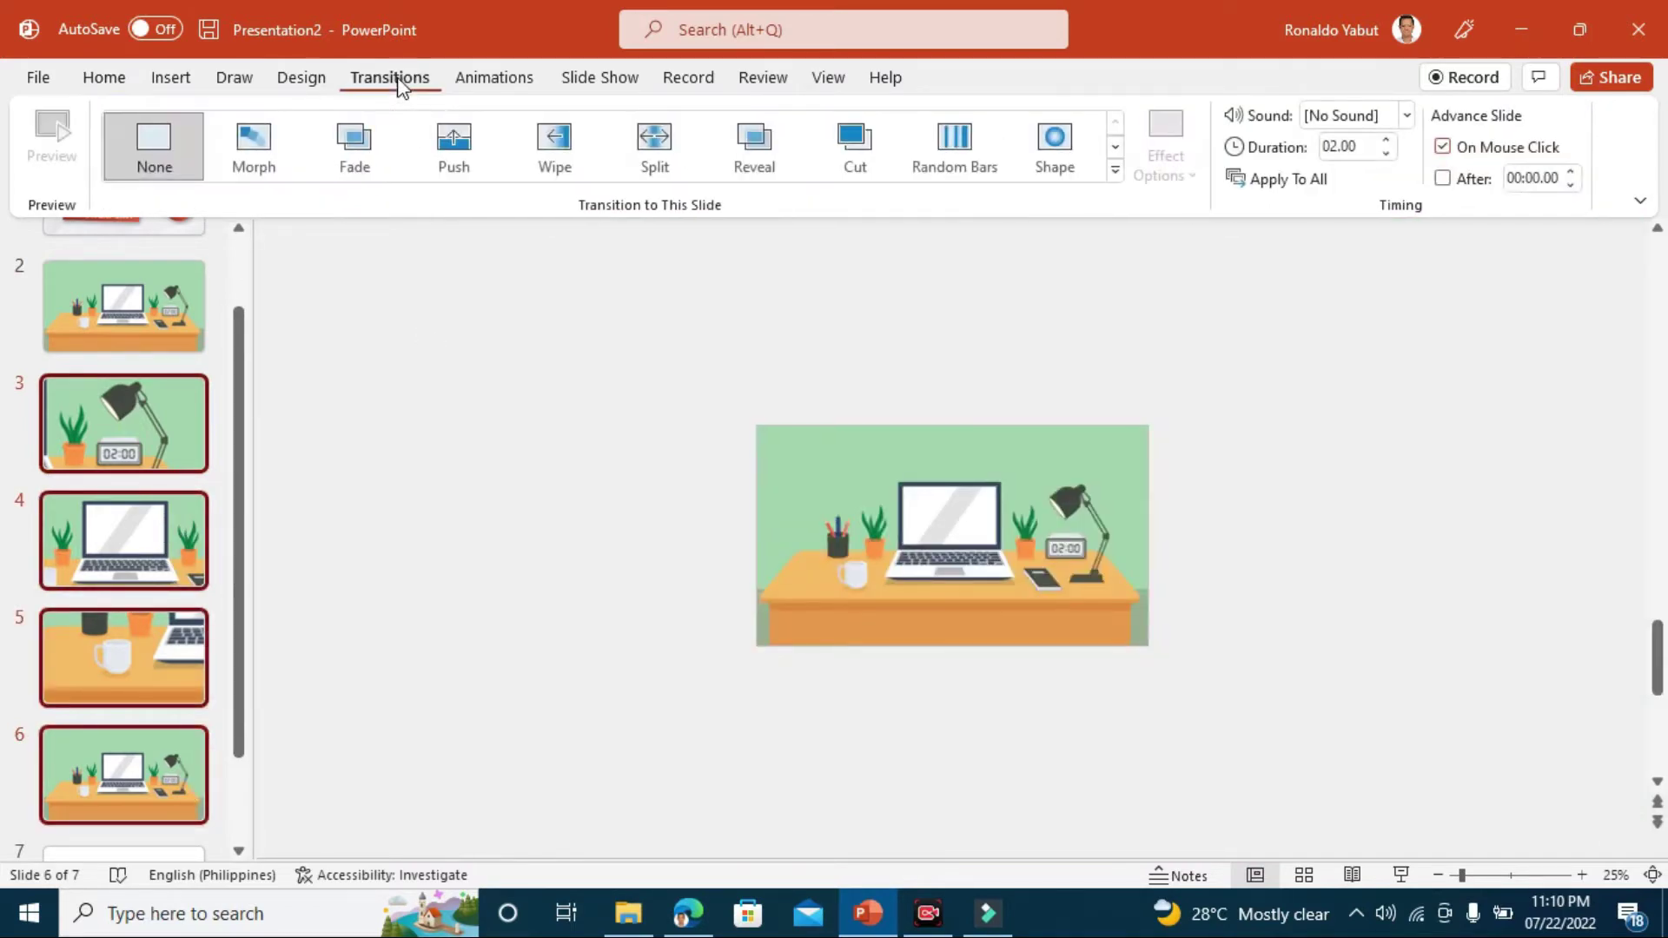
click(272, 171)
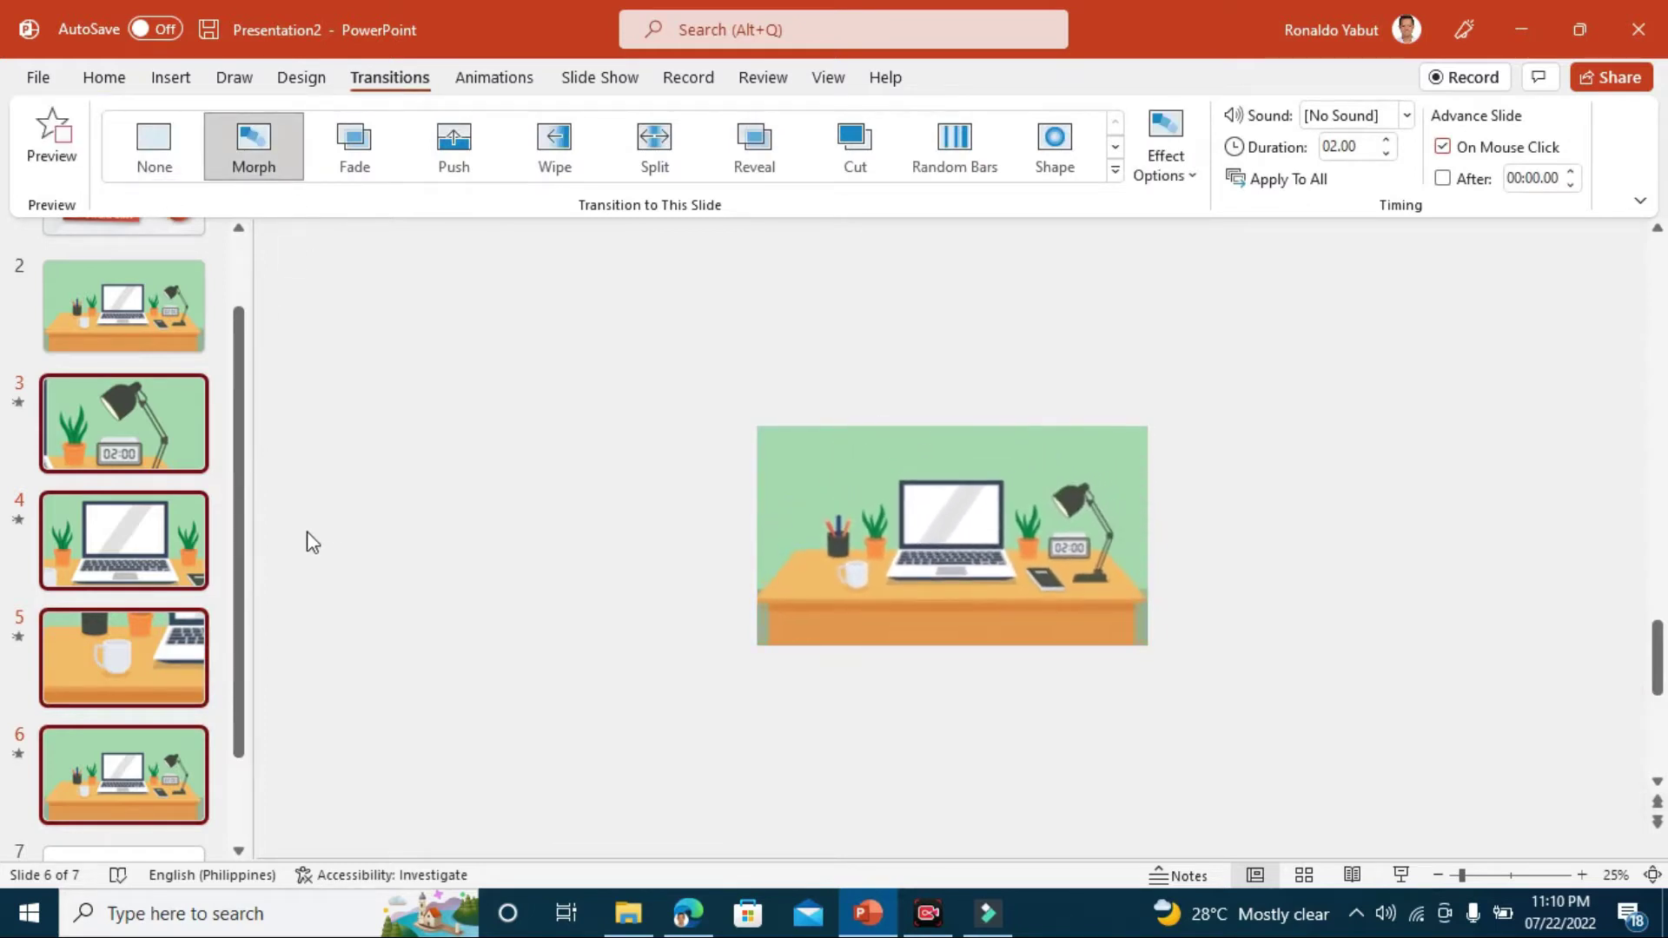
click(177, 319)
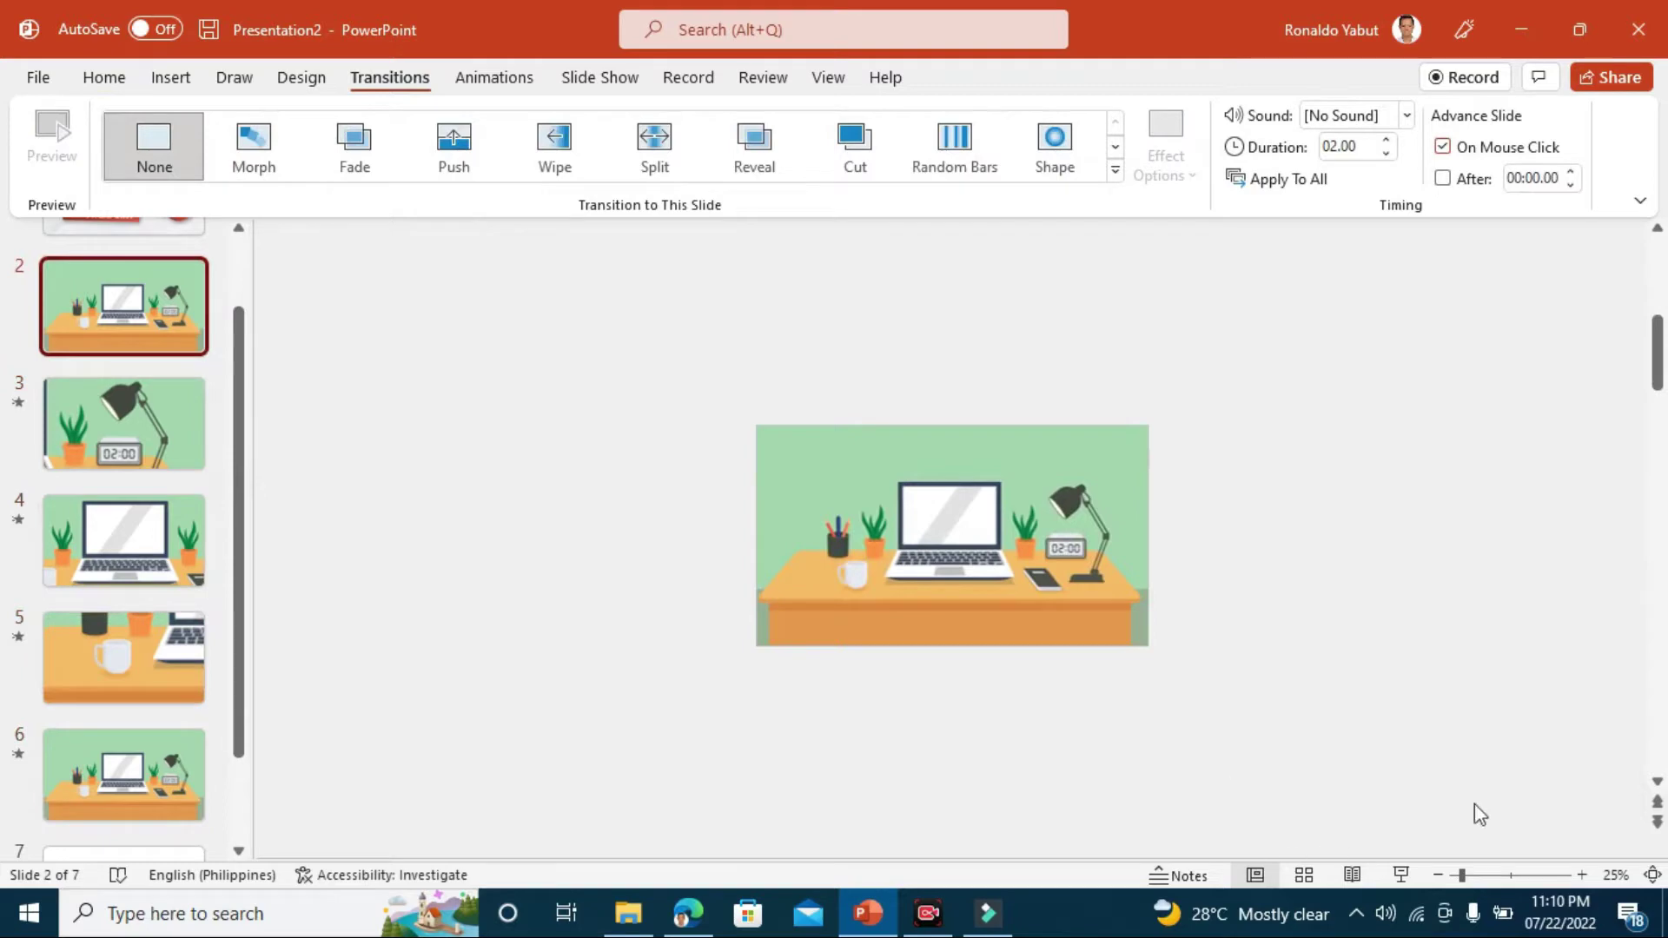
click(1400, 874)
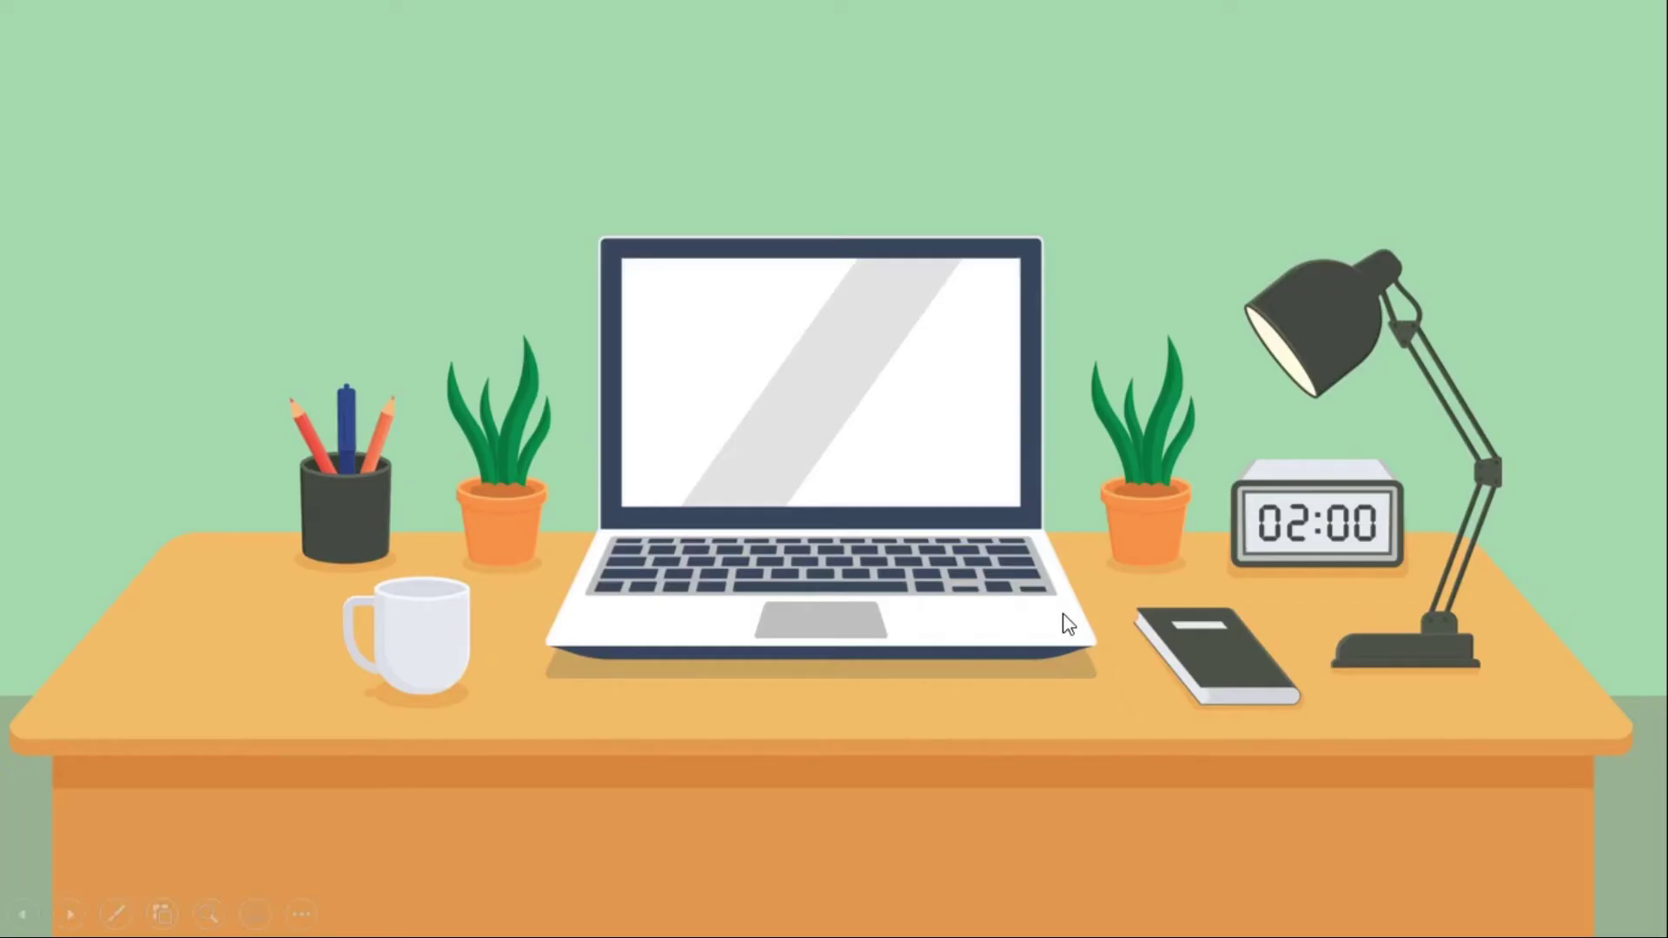
Step through the lamp, laptop and mug close-ups in the slide show, then end it.
click(1098, 670)
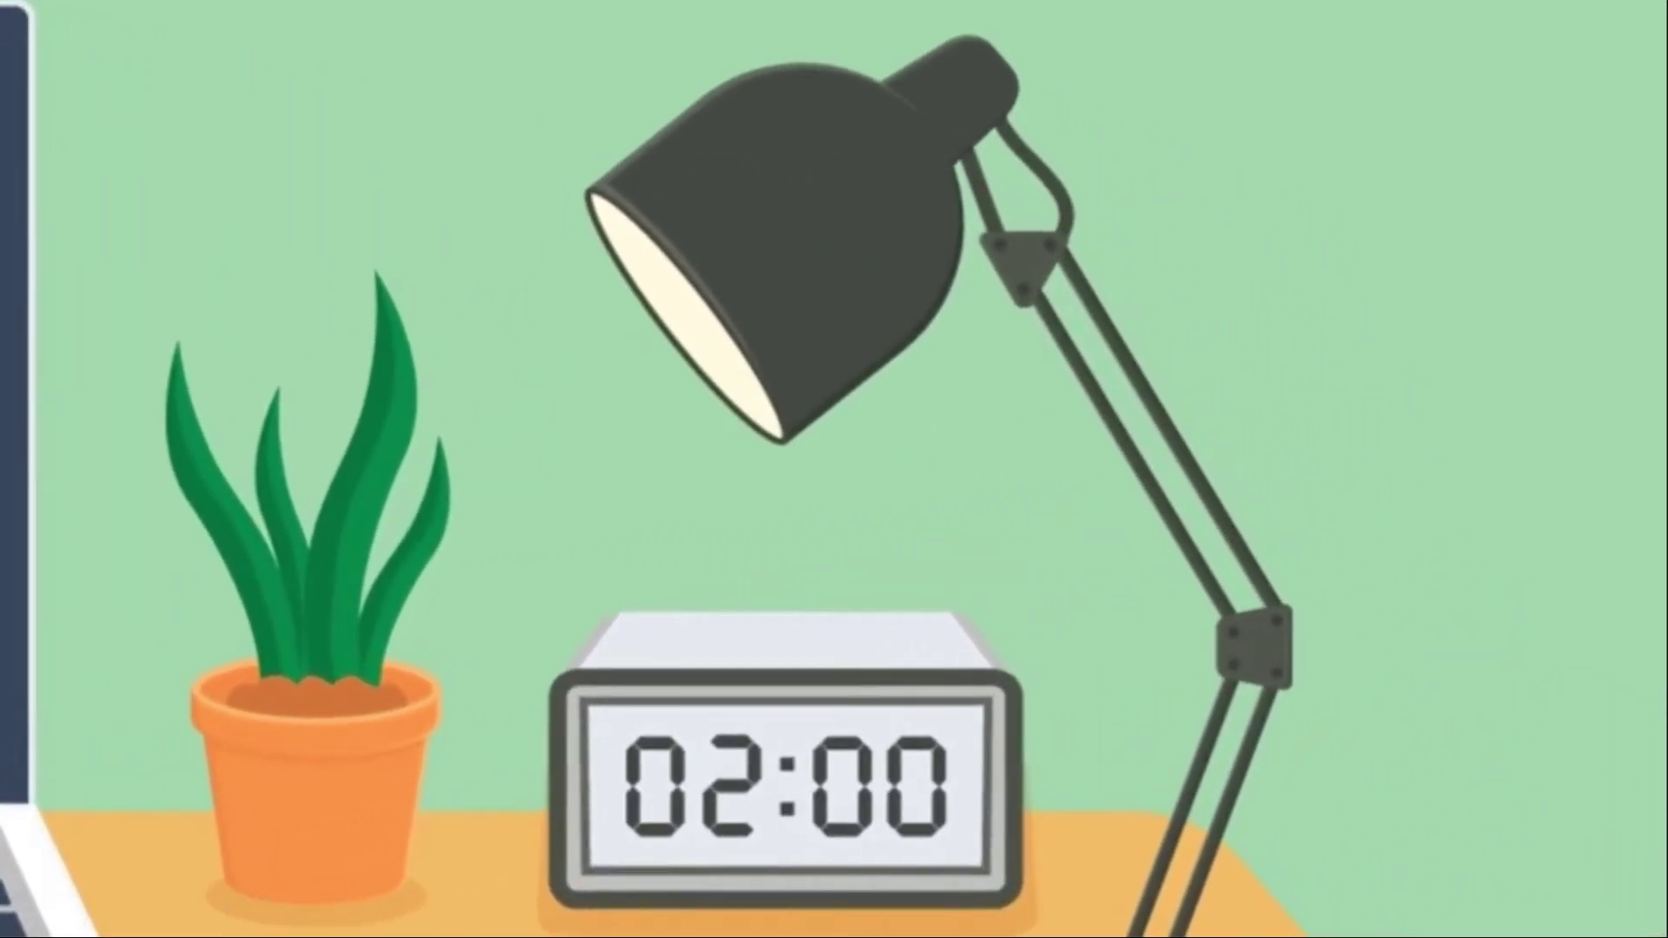
key(Right)
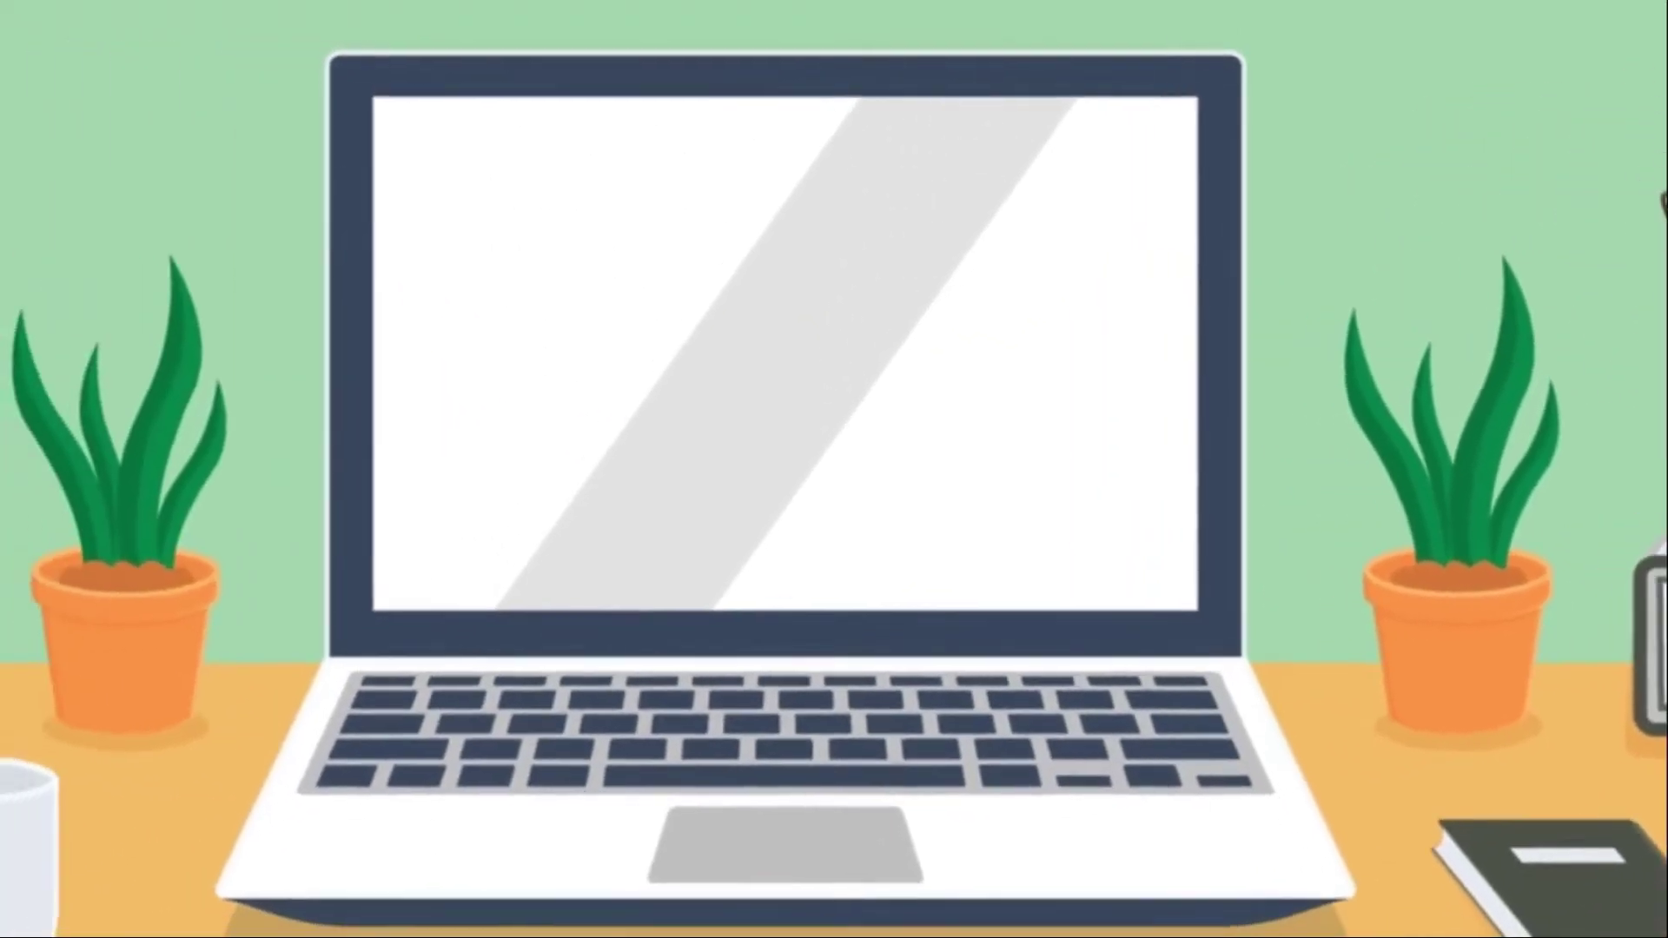
key(Right)
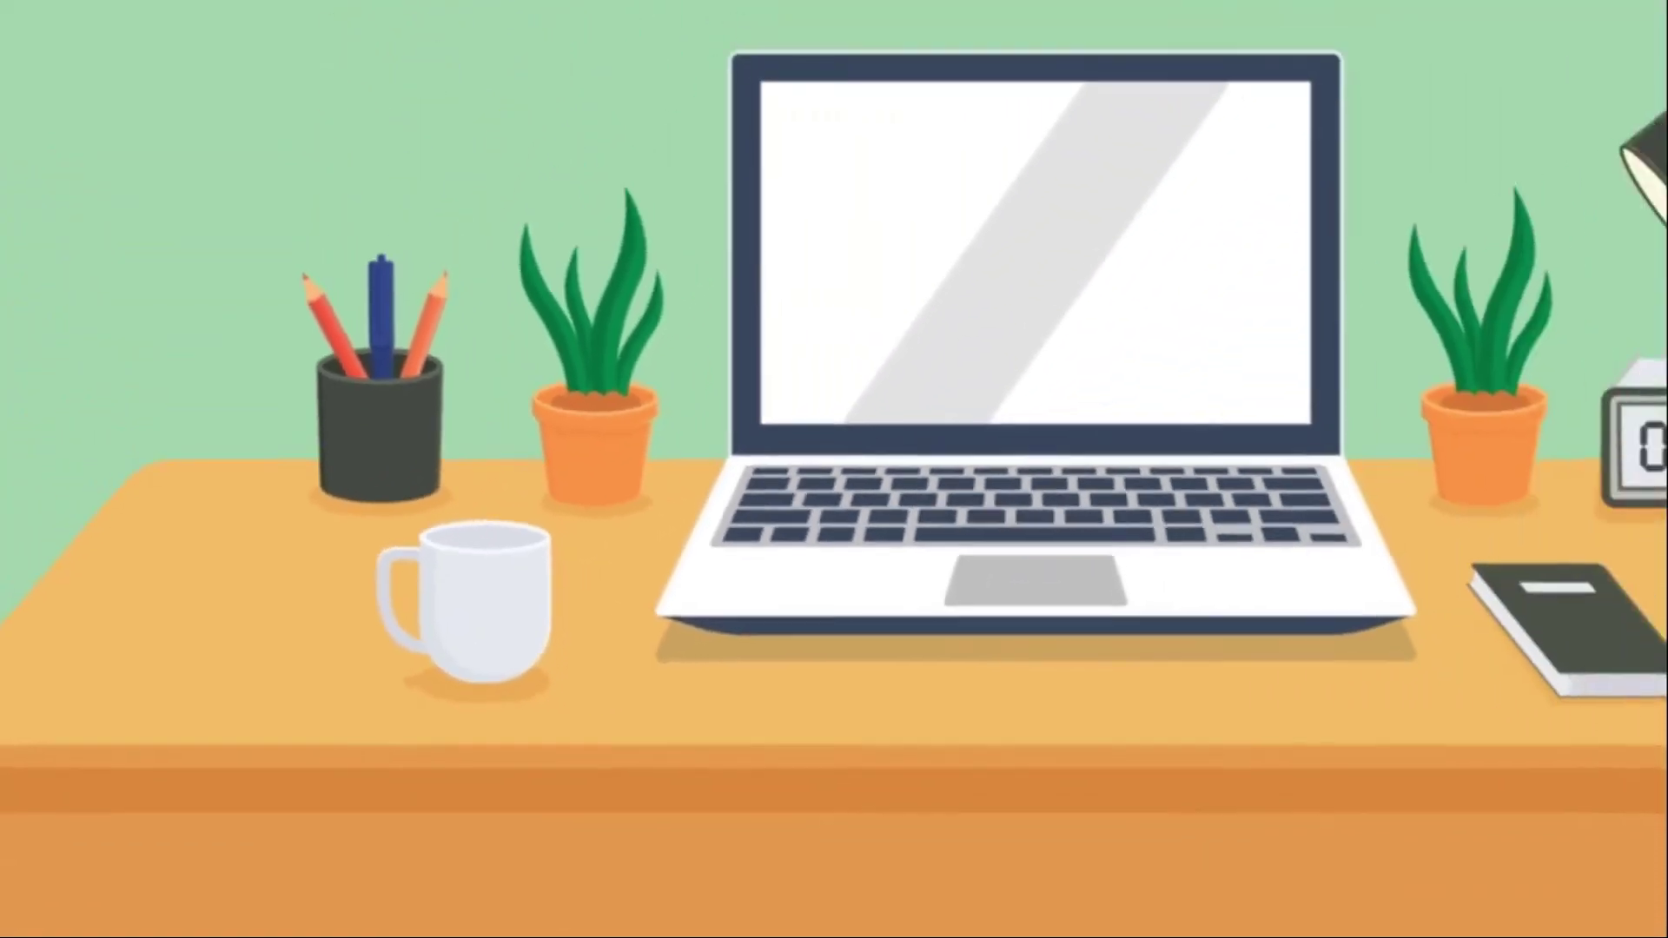
key(Escape)
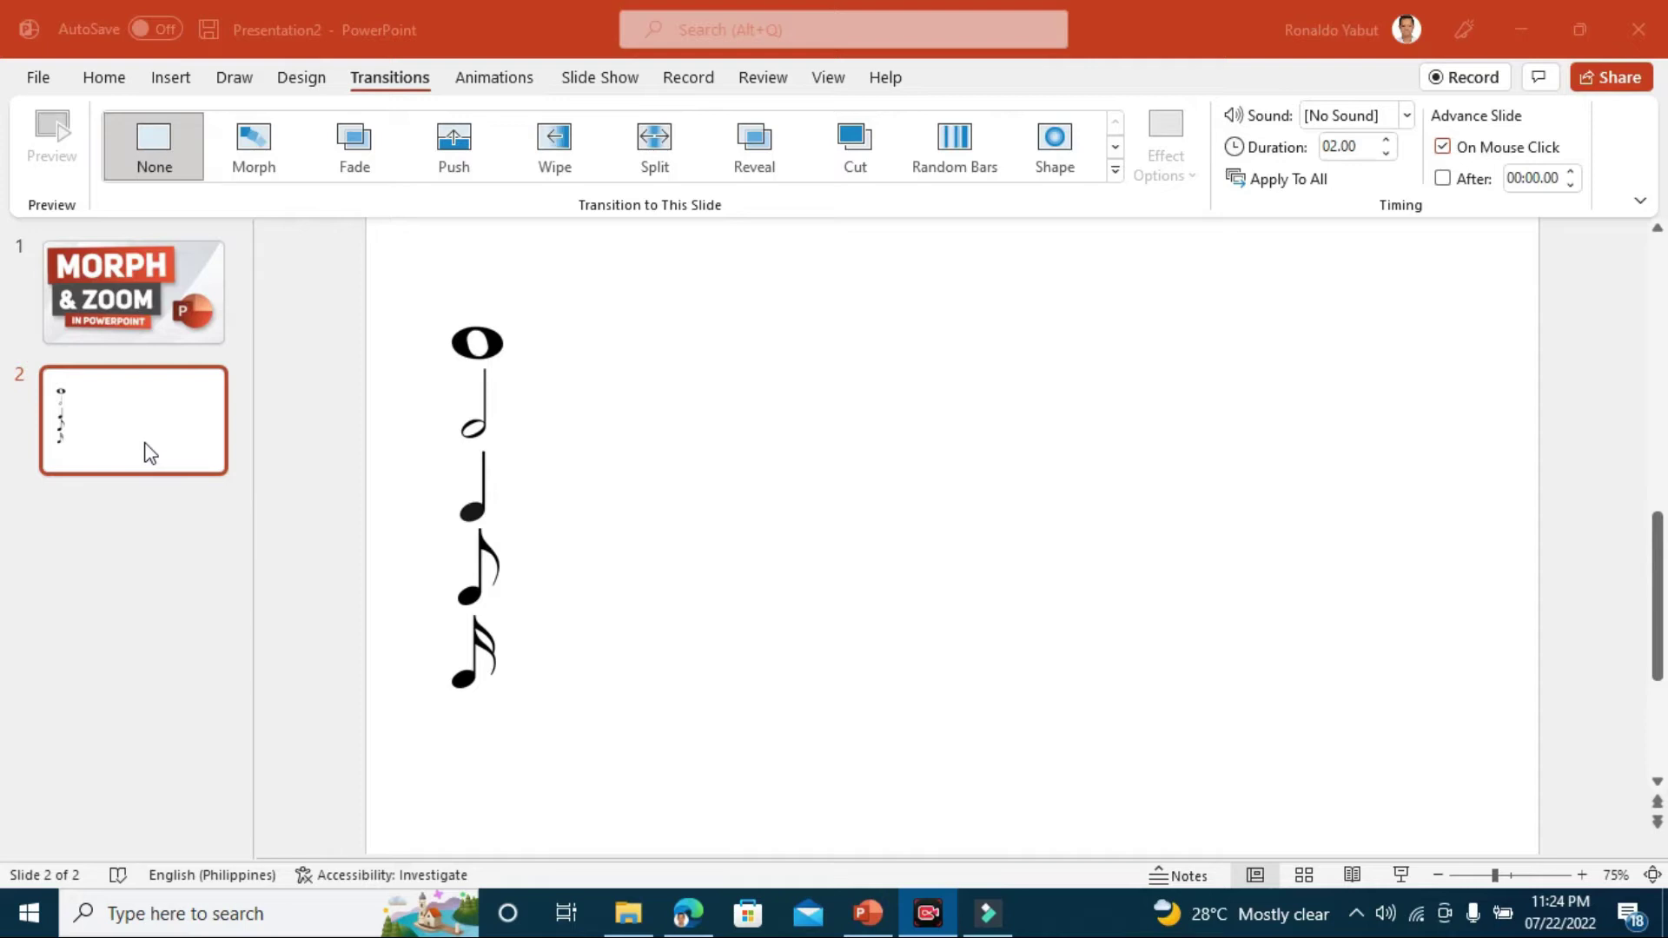
Duplicate the music-notes slide as slide 3 and switch to it.
key(ctrl+d)
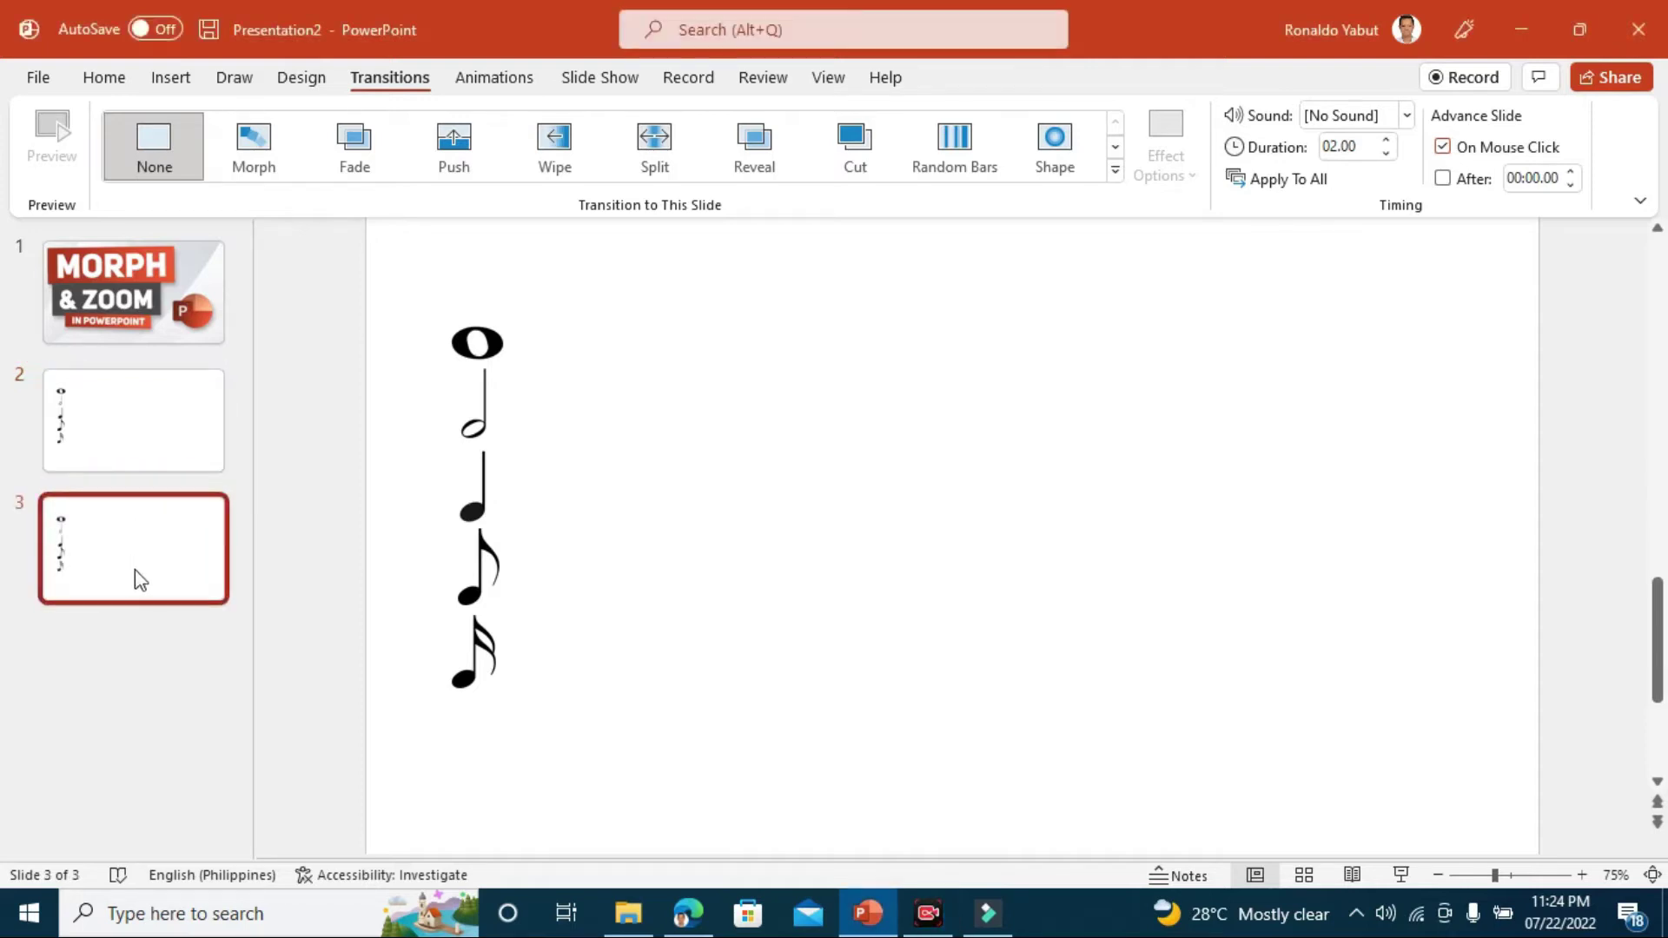
click(173, 434)
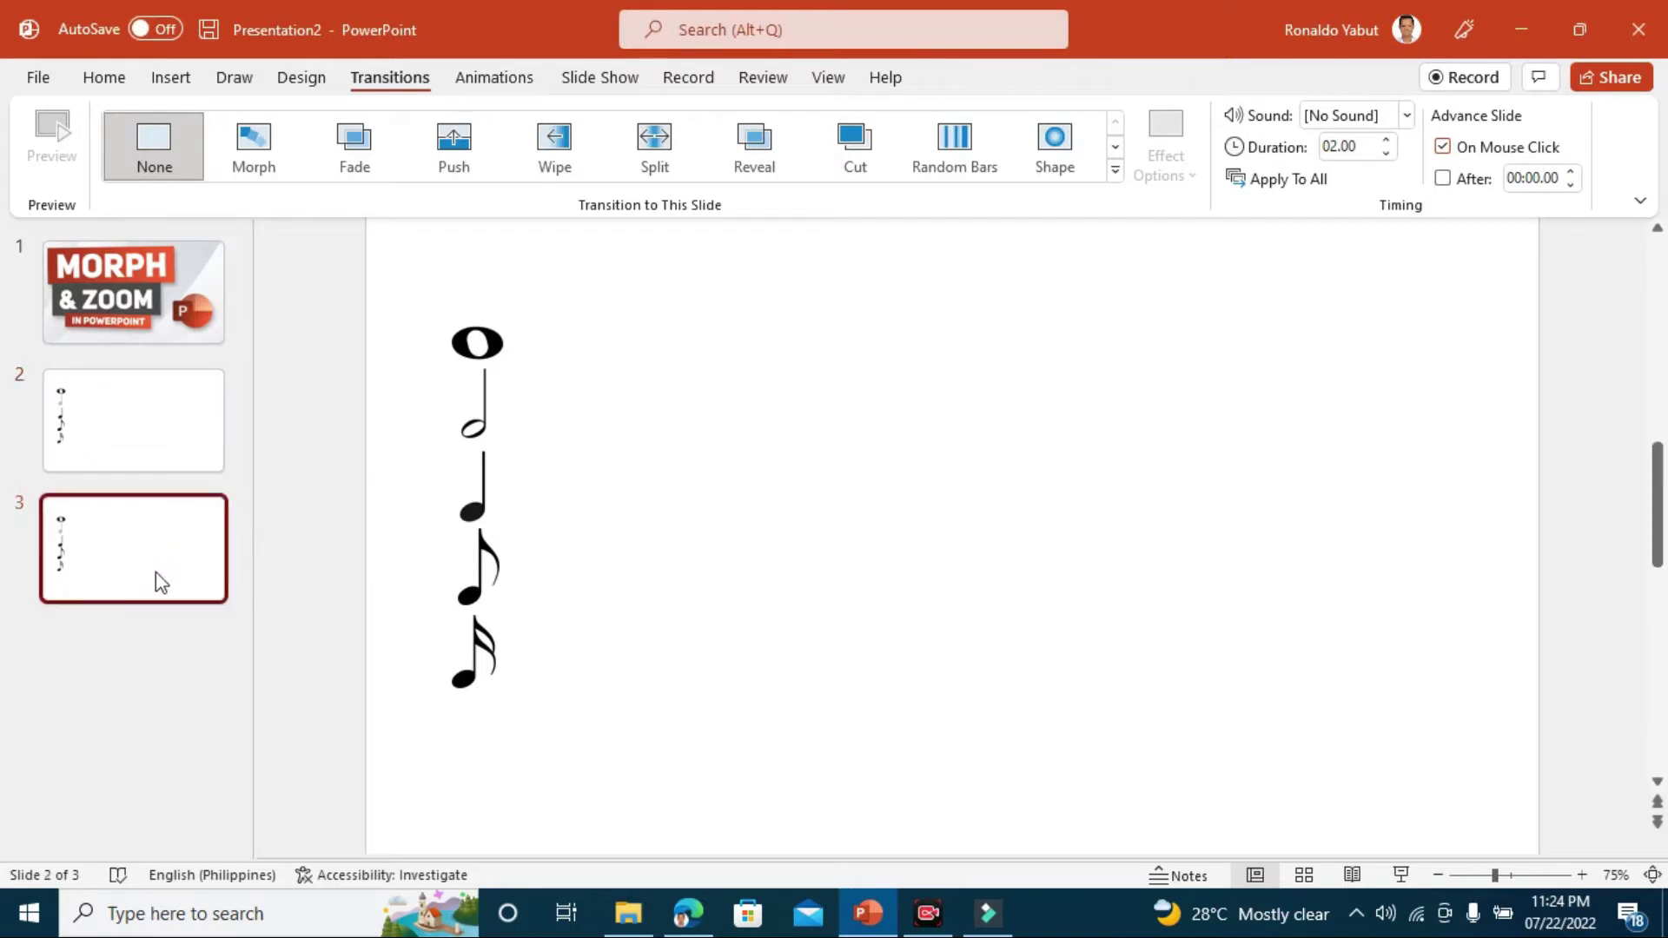
click(154, 568)
click(149, 461)
click(147, 539)
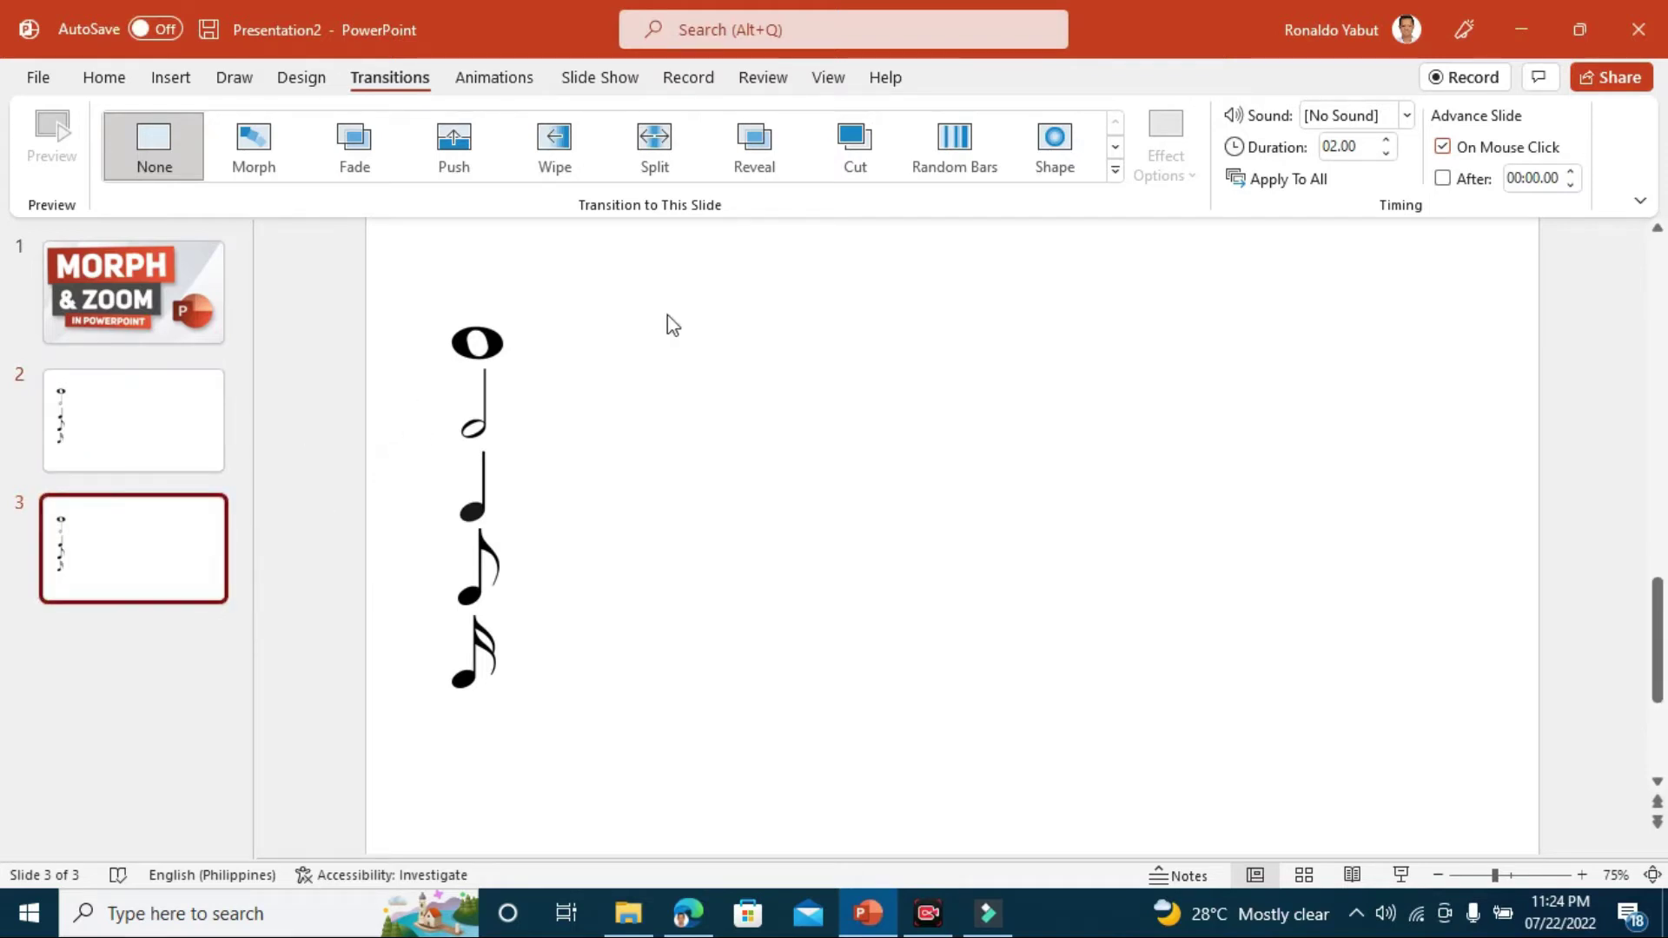
Enlarge the whole note and move it to the centre of the slide.
click(491, 346)
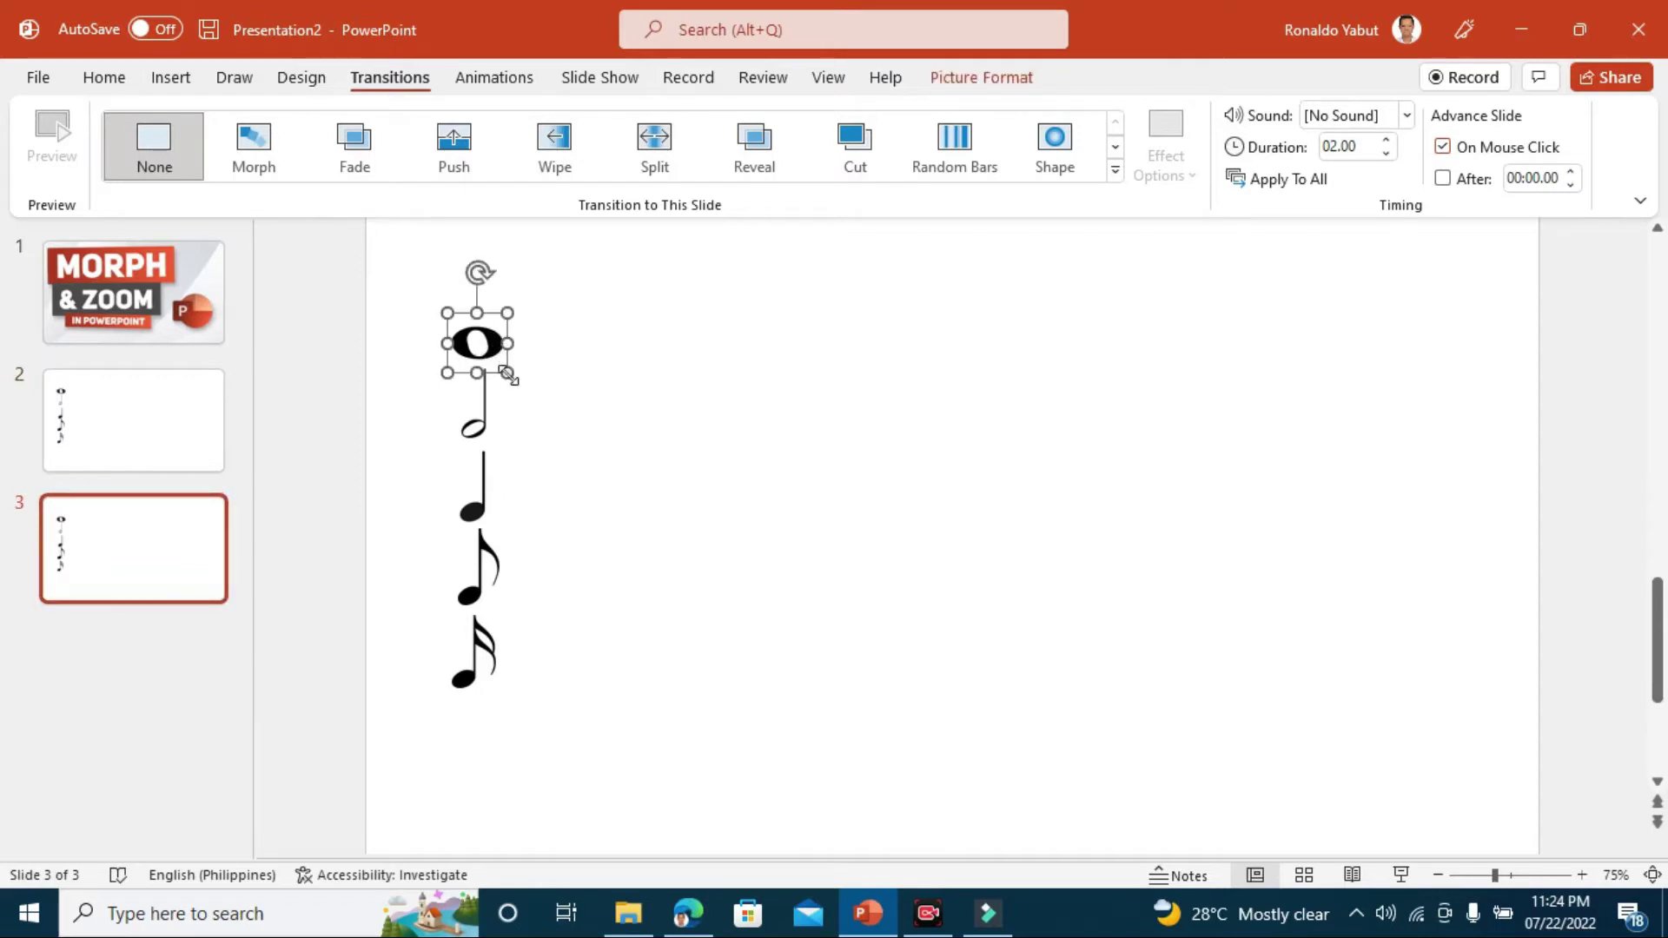
drag(508, 374, 904, 626)
drag(822, 564, 1029, 534)
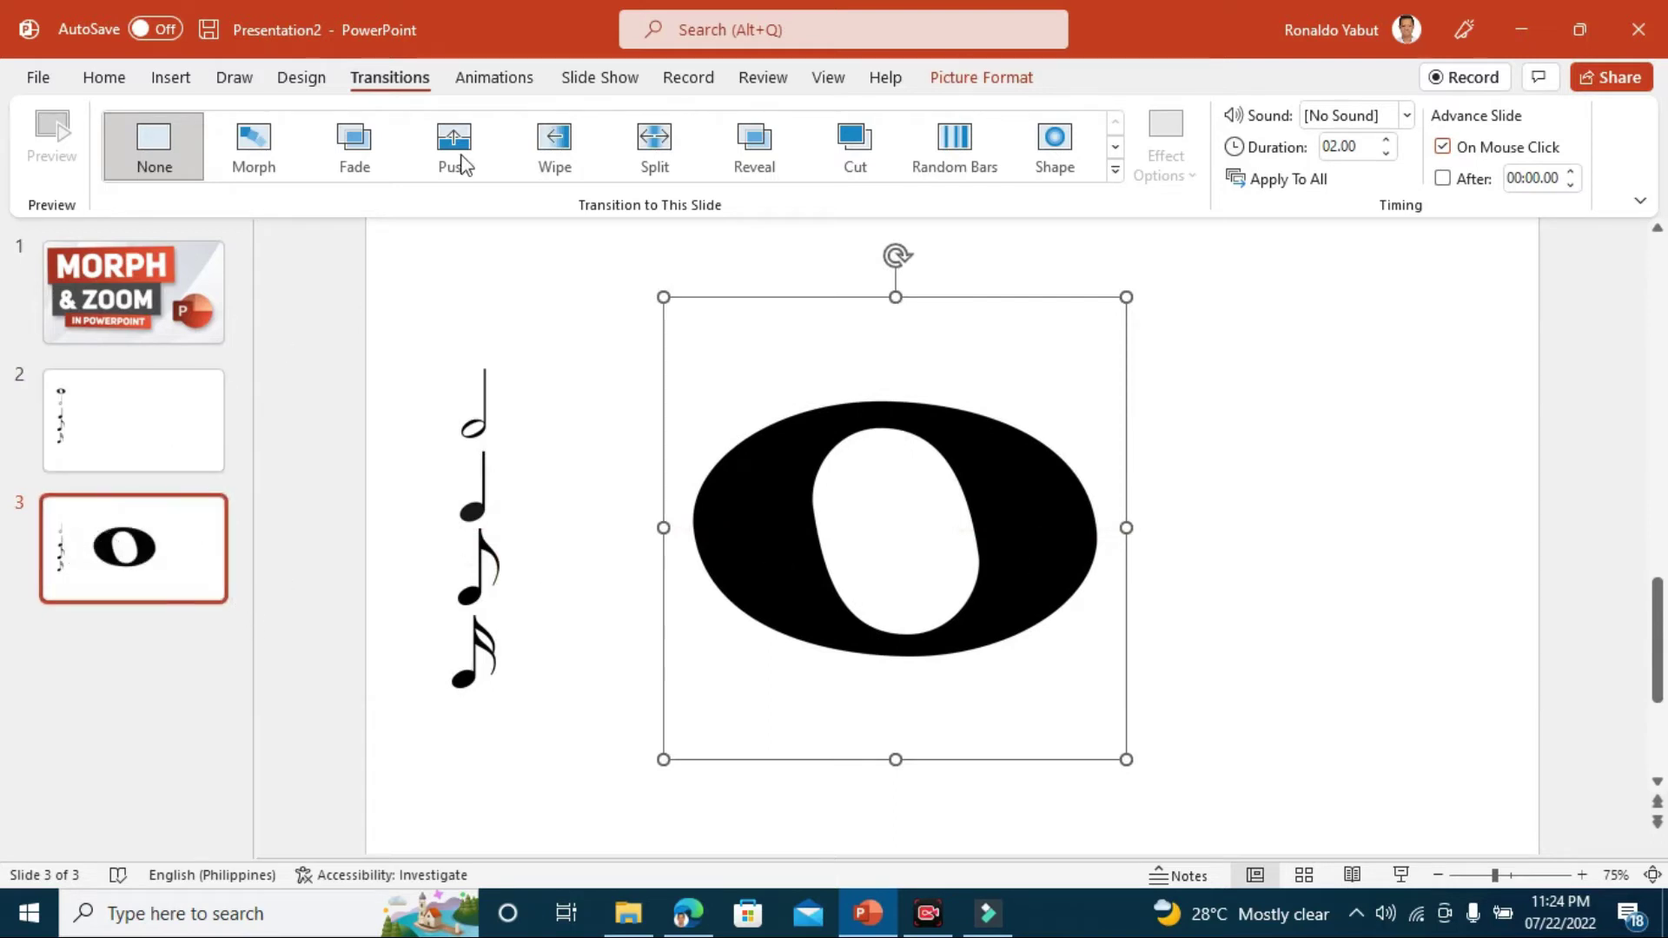
drag(693, 354, 699, 328)
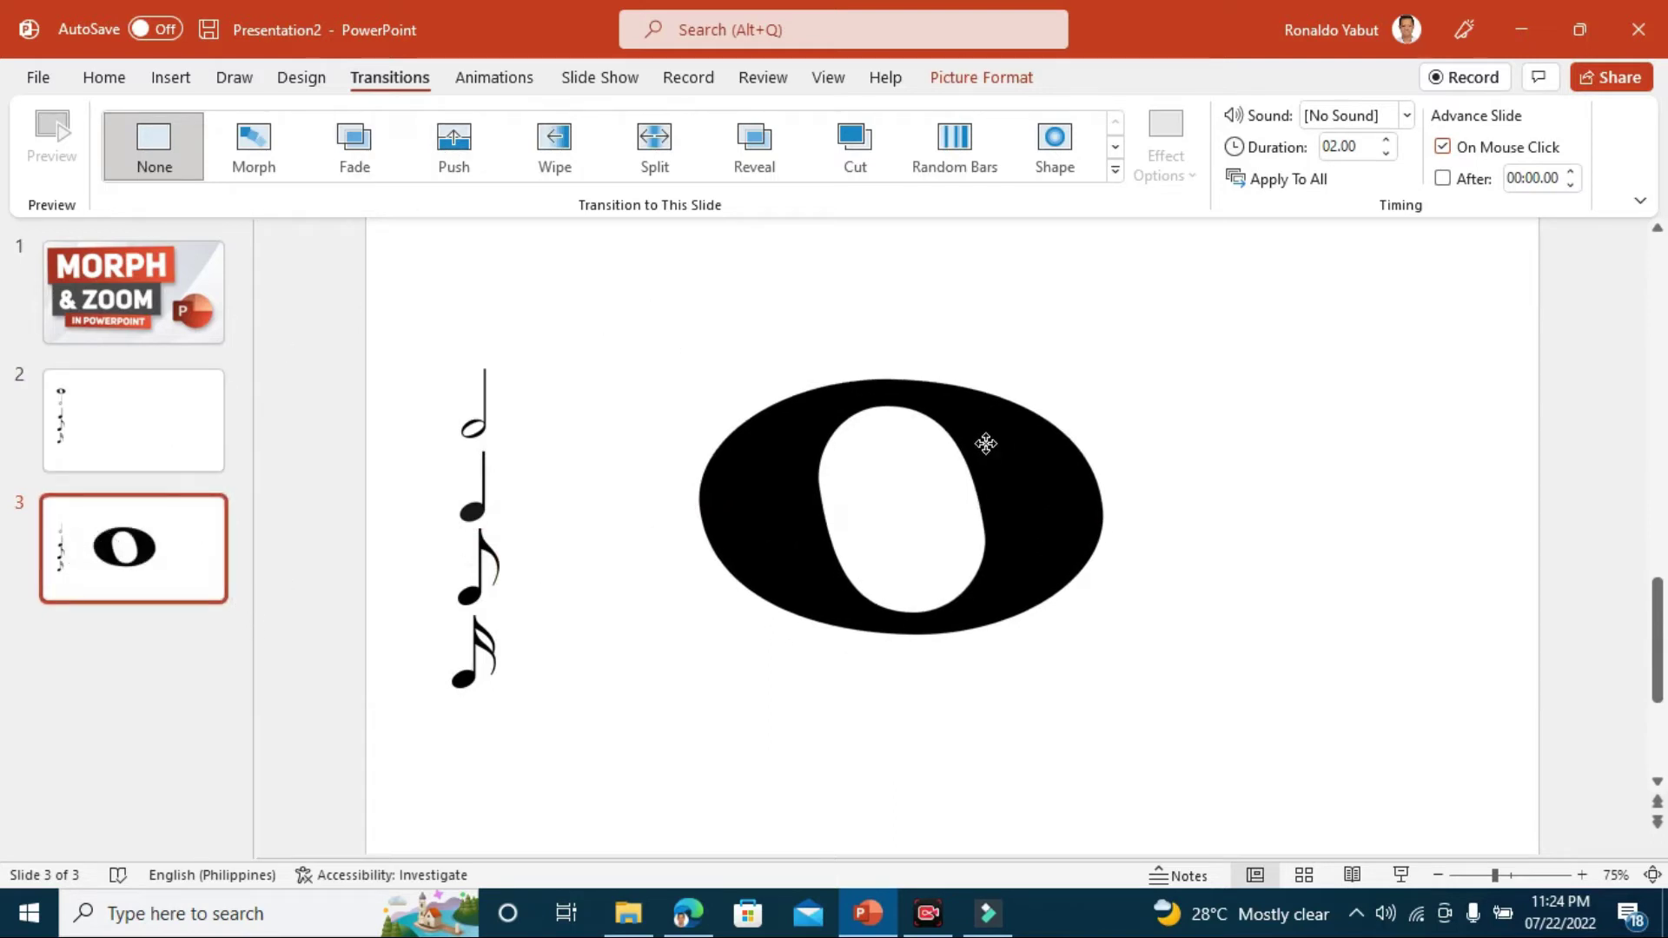
click(165, 80)
click(1206, 174)
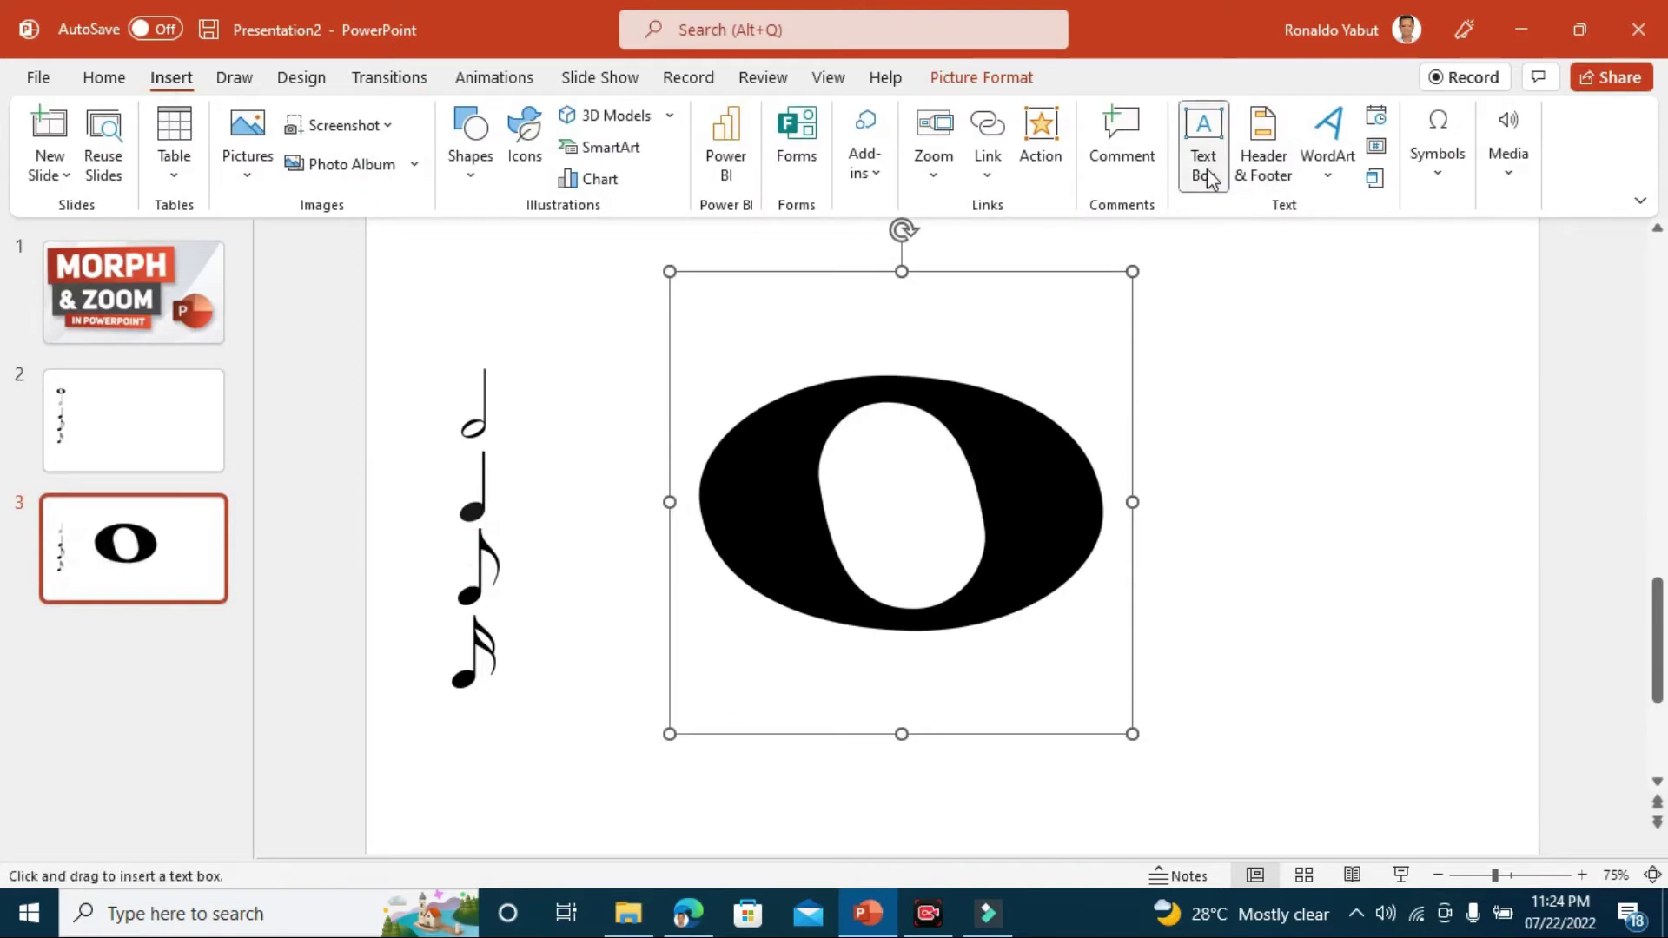
Add a bold 36 pt 'WHOLE NOTE' label under the big note, then duplicate slide 3.
click(886, 767)
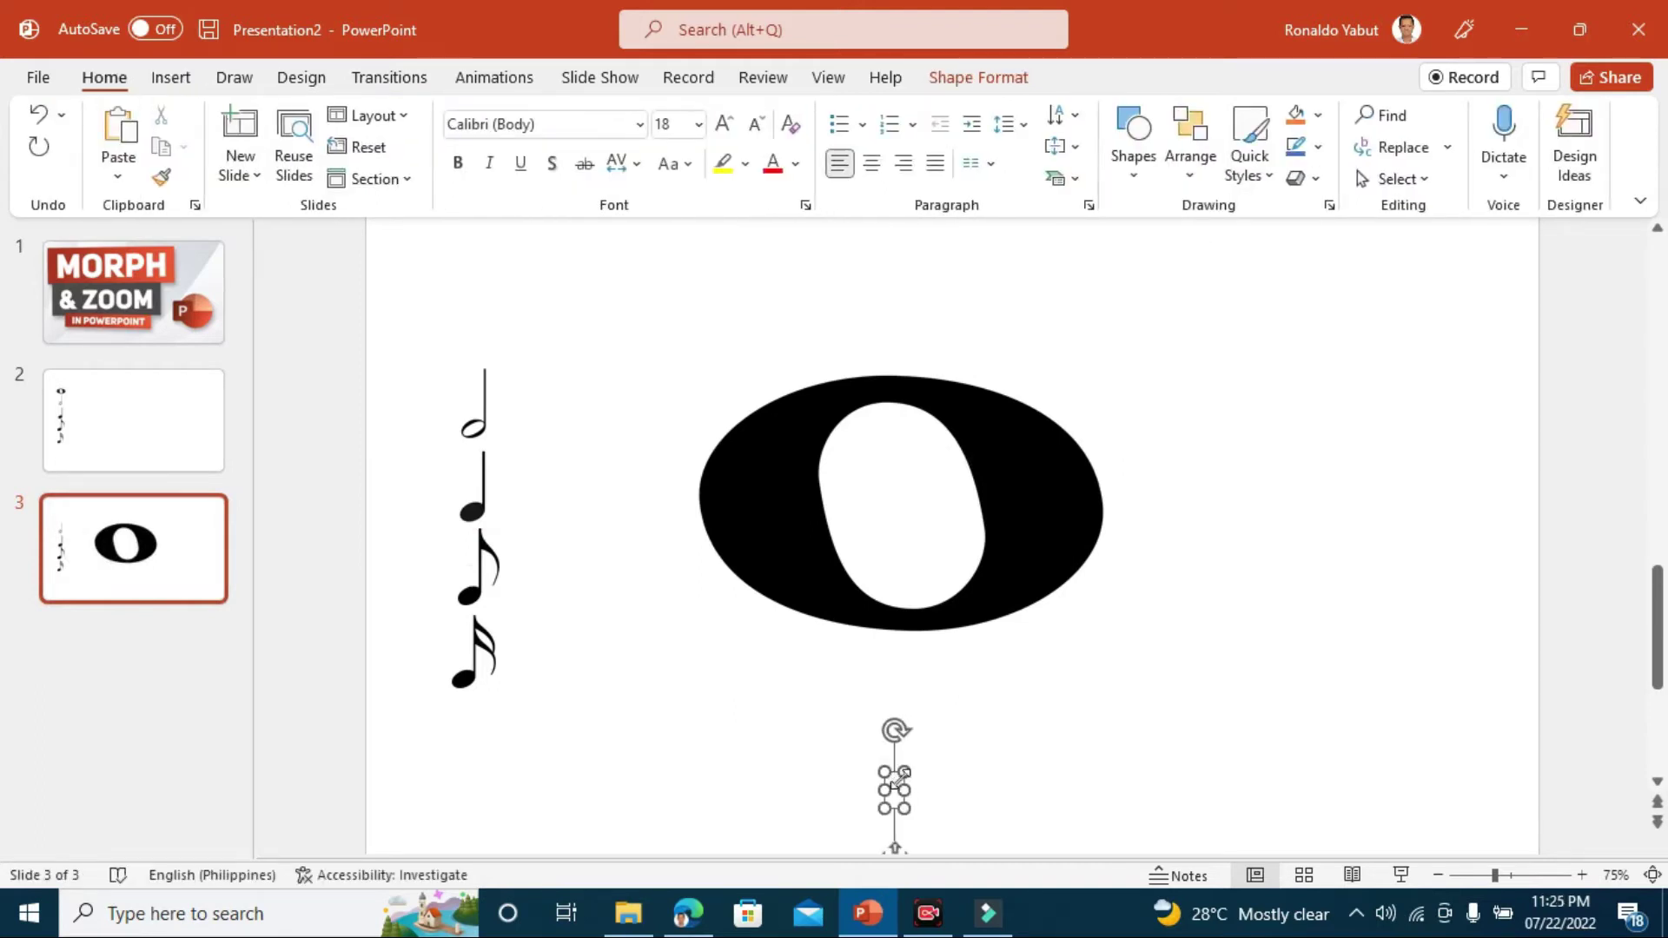
text(W)
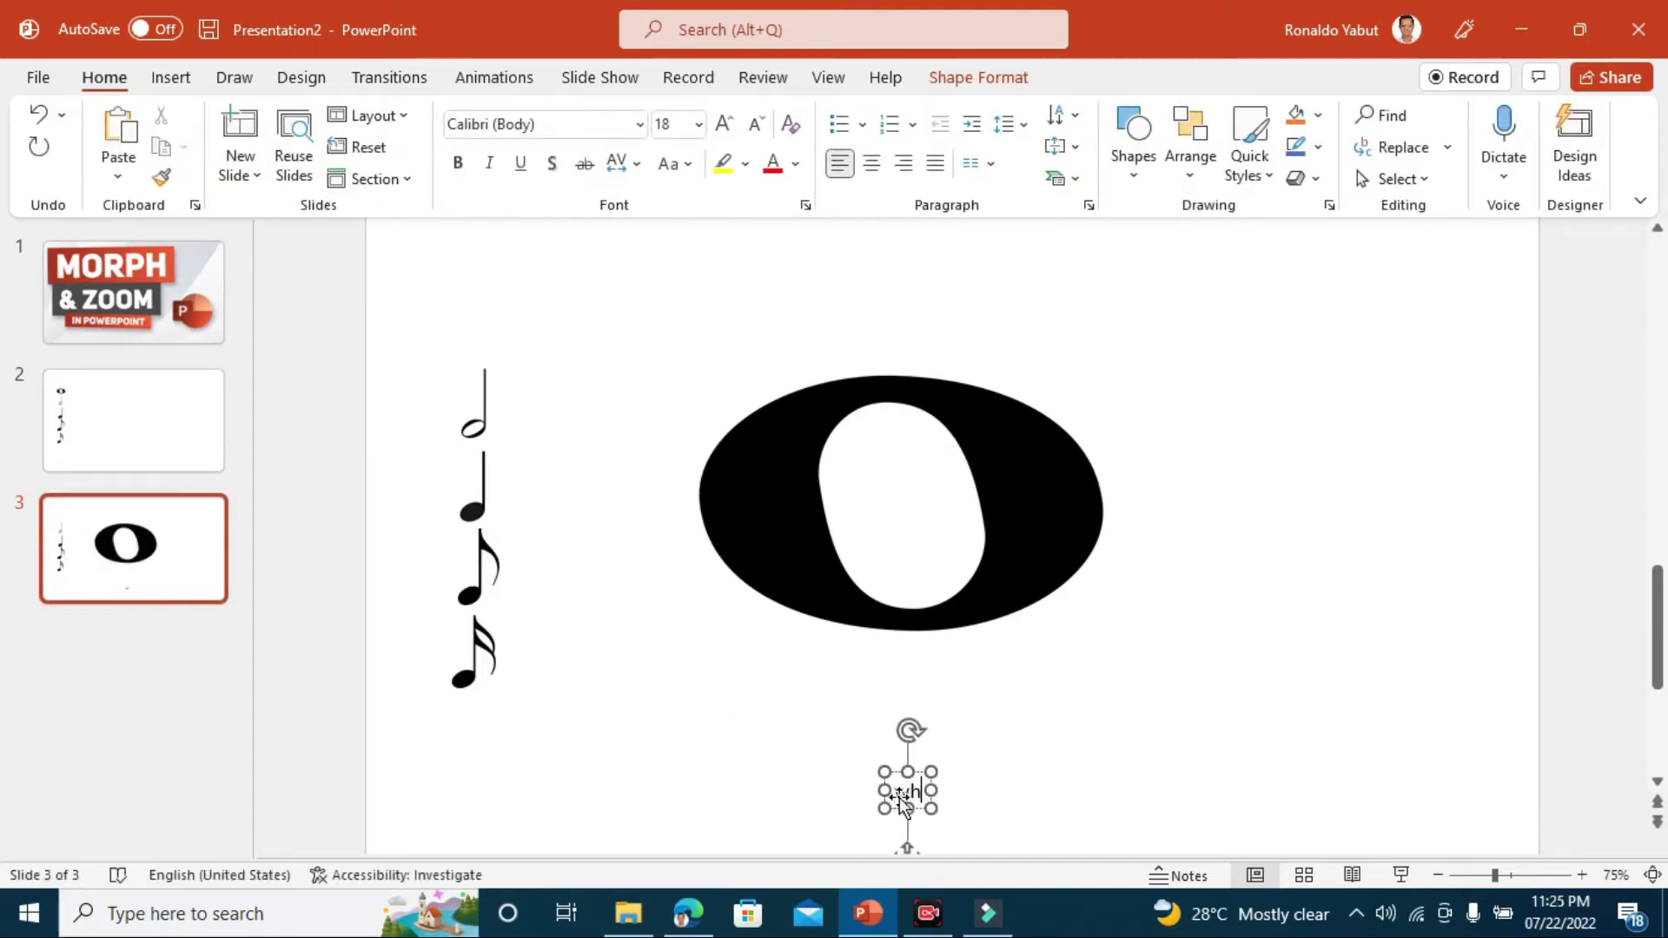
text(HOLE NOTE)
drag(986, 771, 930, 666)
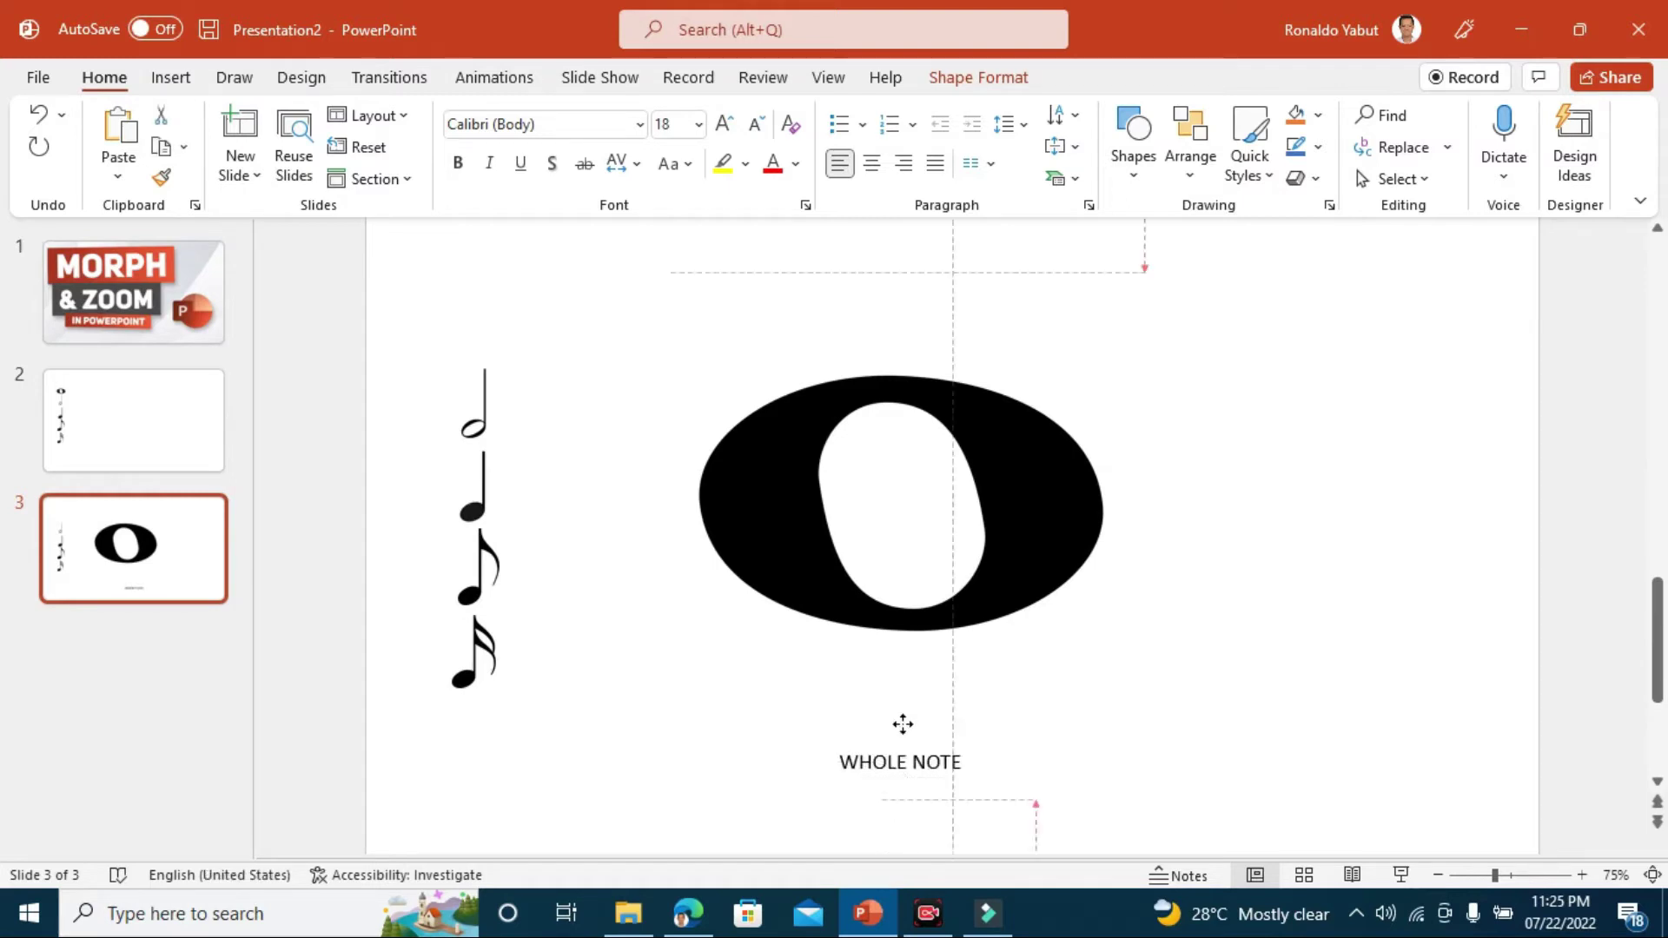
click(458, 165)
click(724, 126)
click(724, 126)
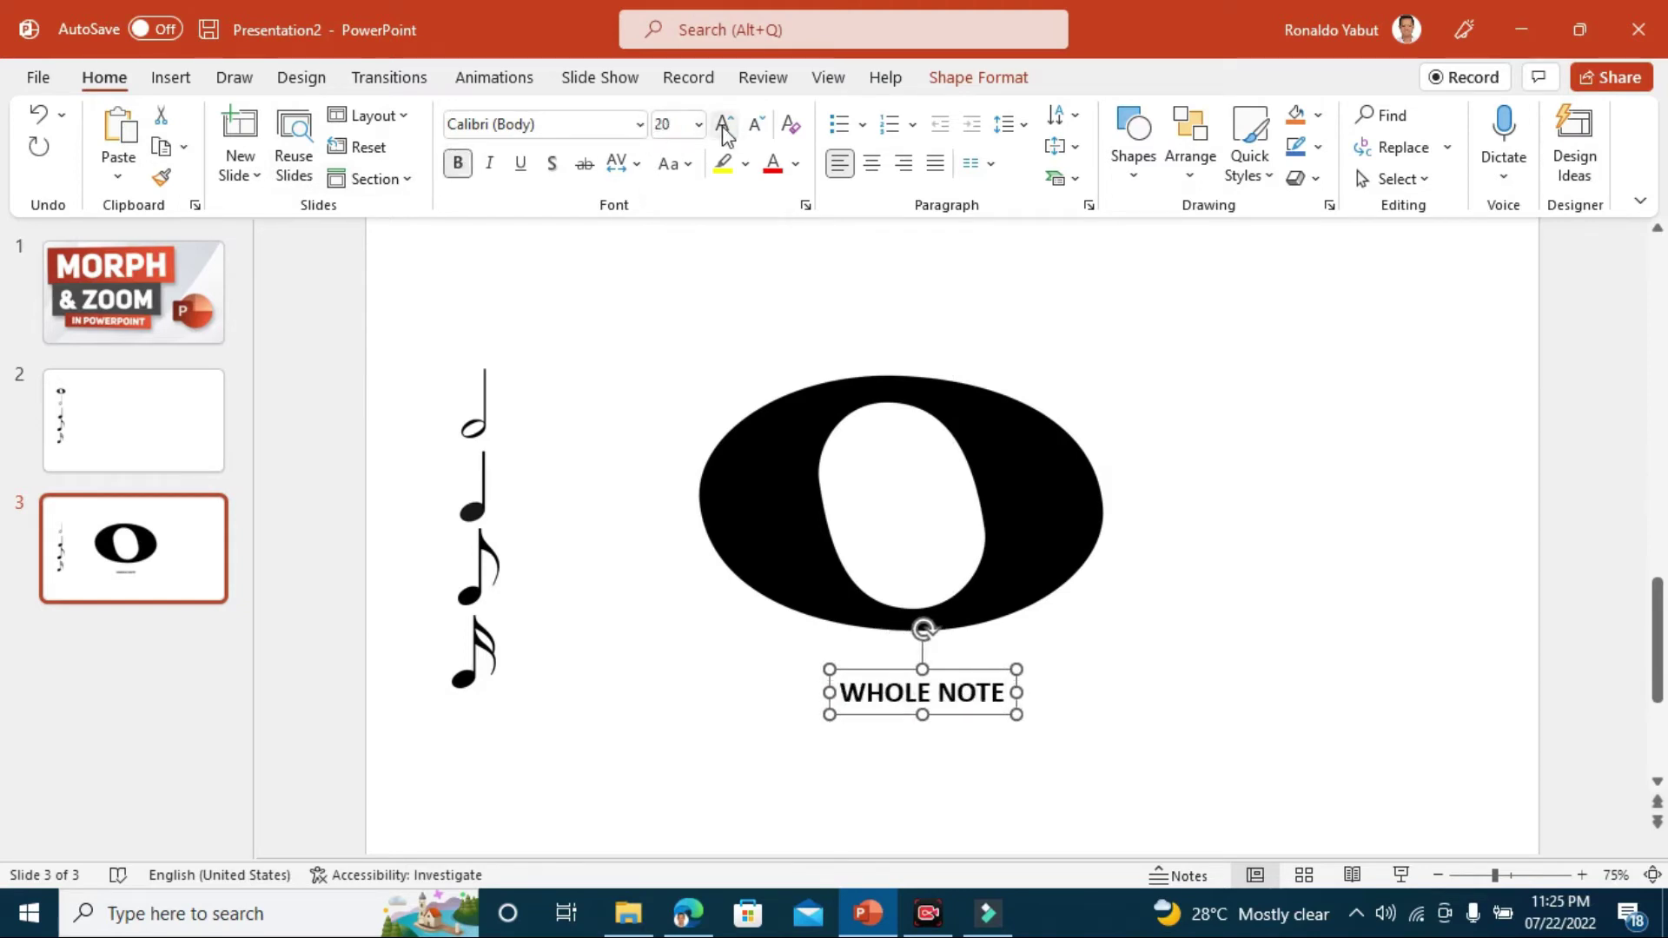
click(724, 126)
click(723, 126)
click(723, 126)
drag(1002, 667, 937, 662)
click(341, 432)
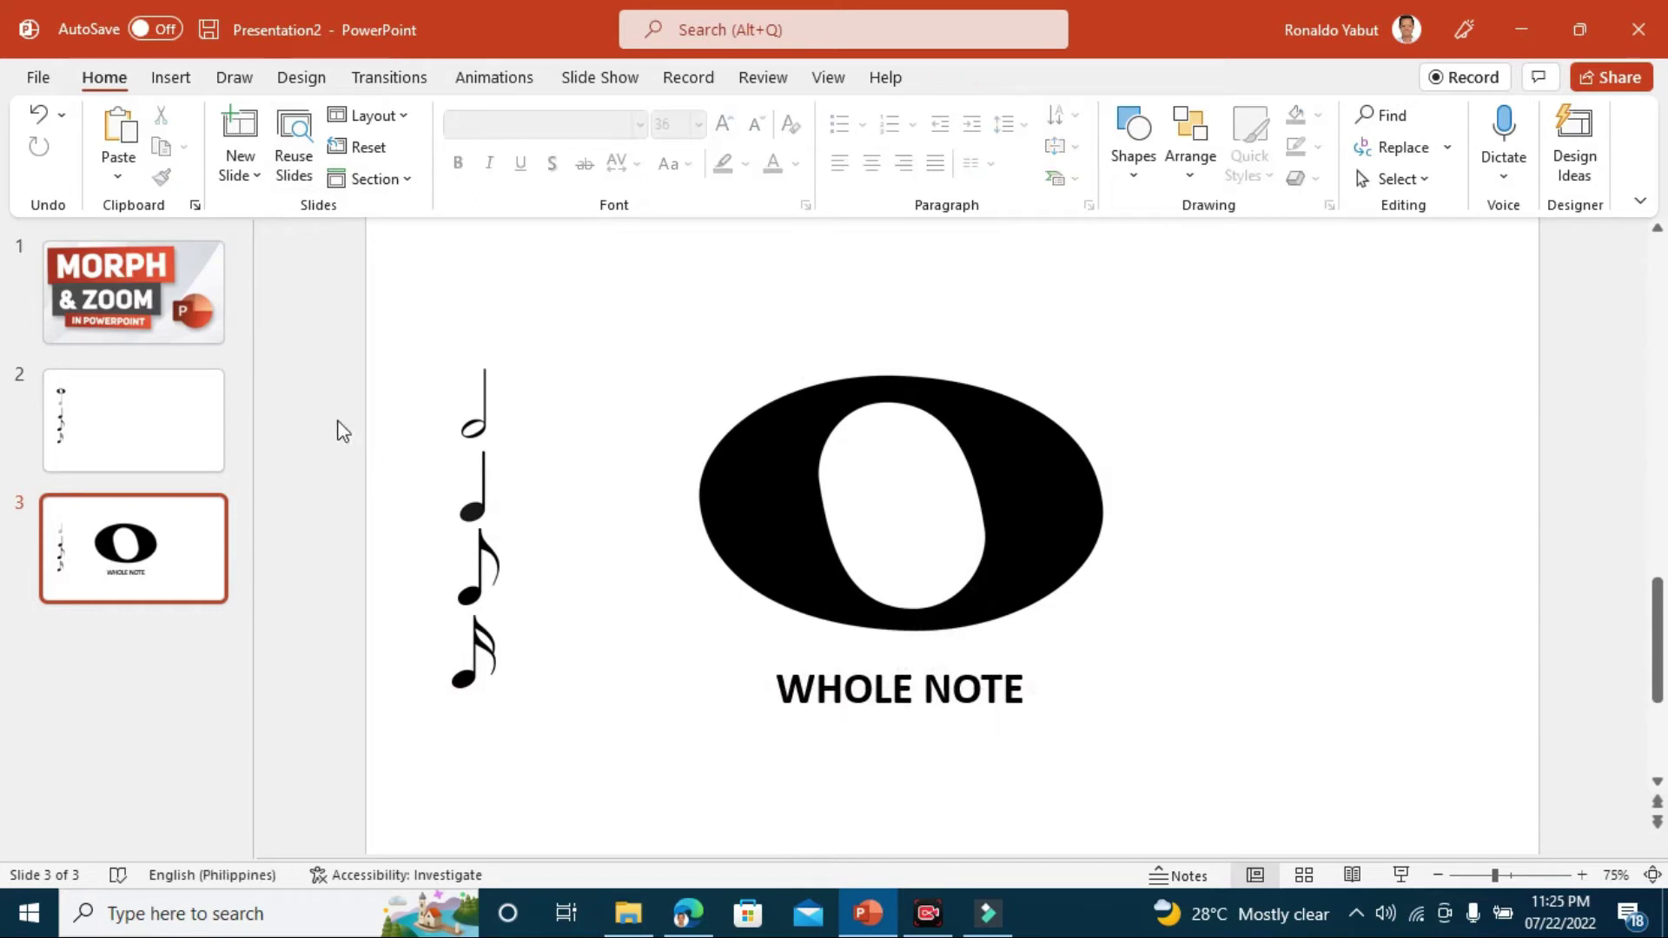
click(207, 534)
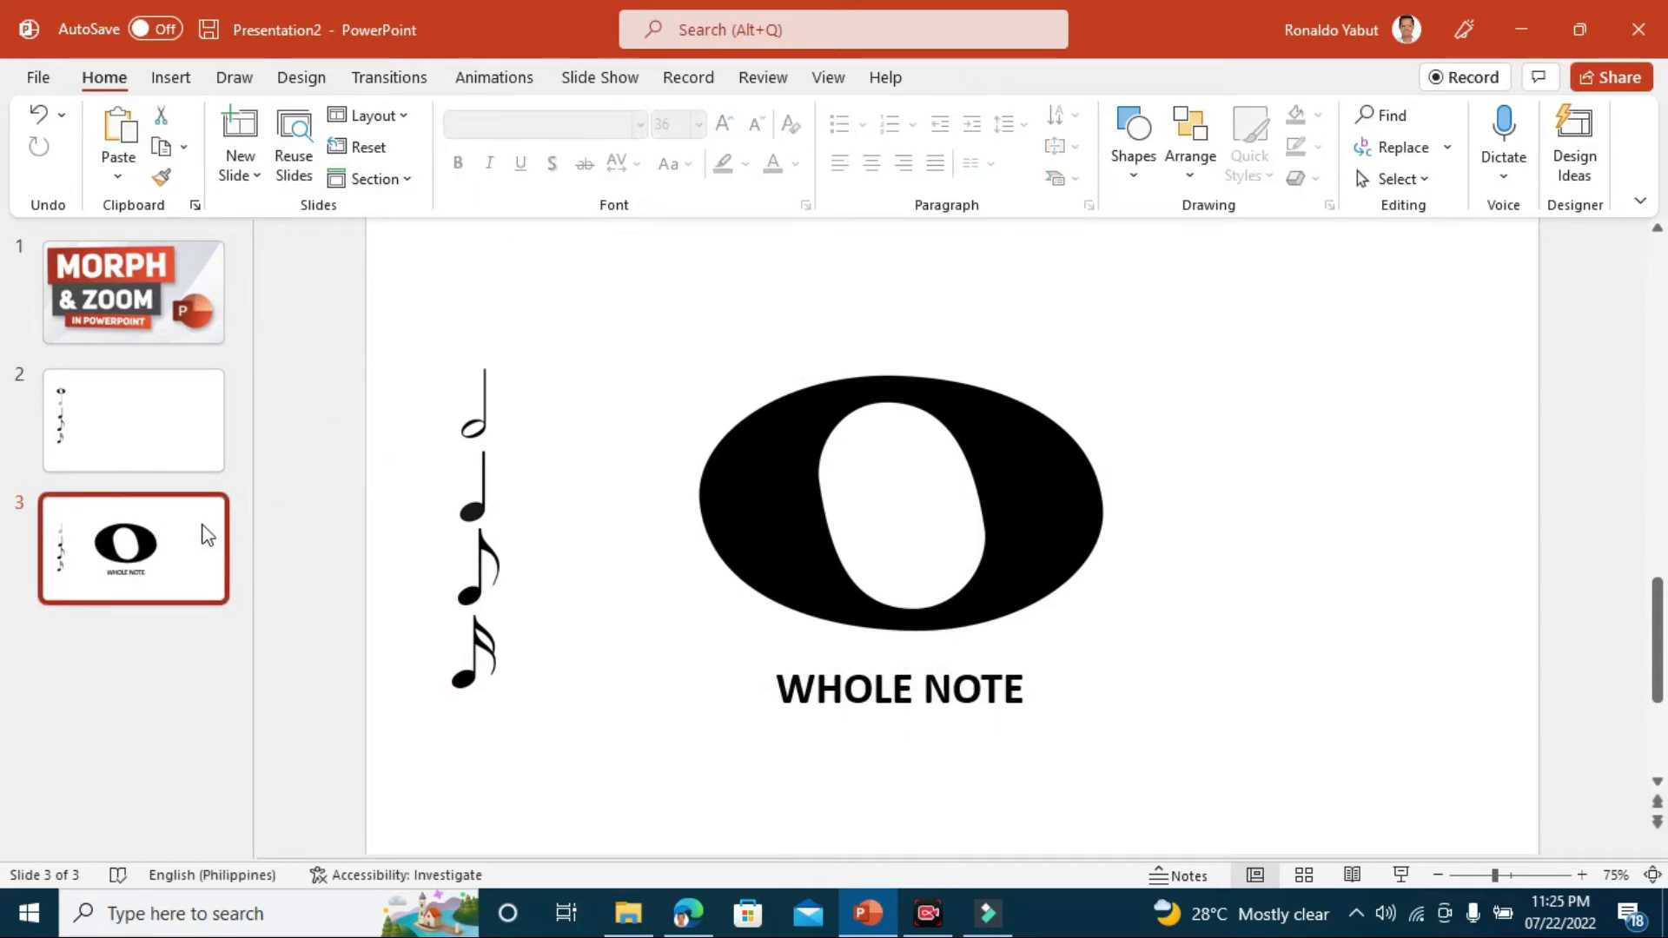
key(ctrl+d)
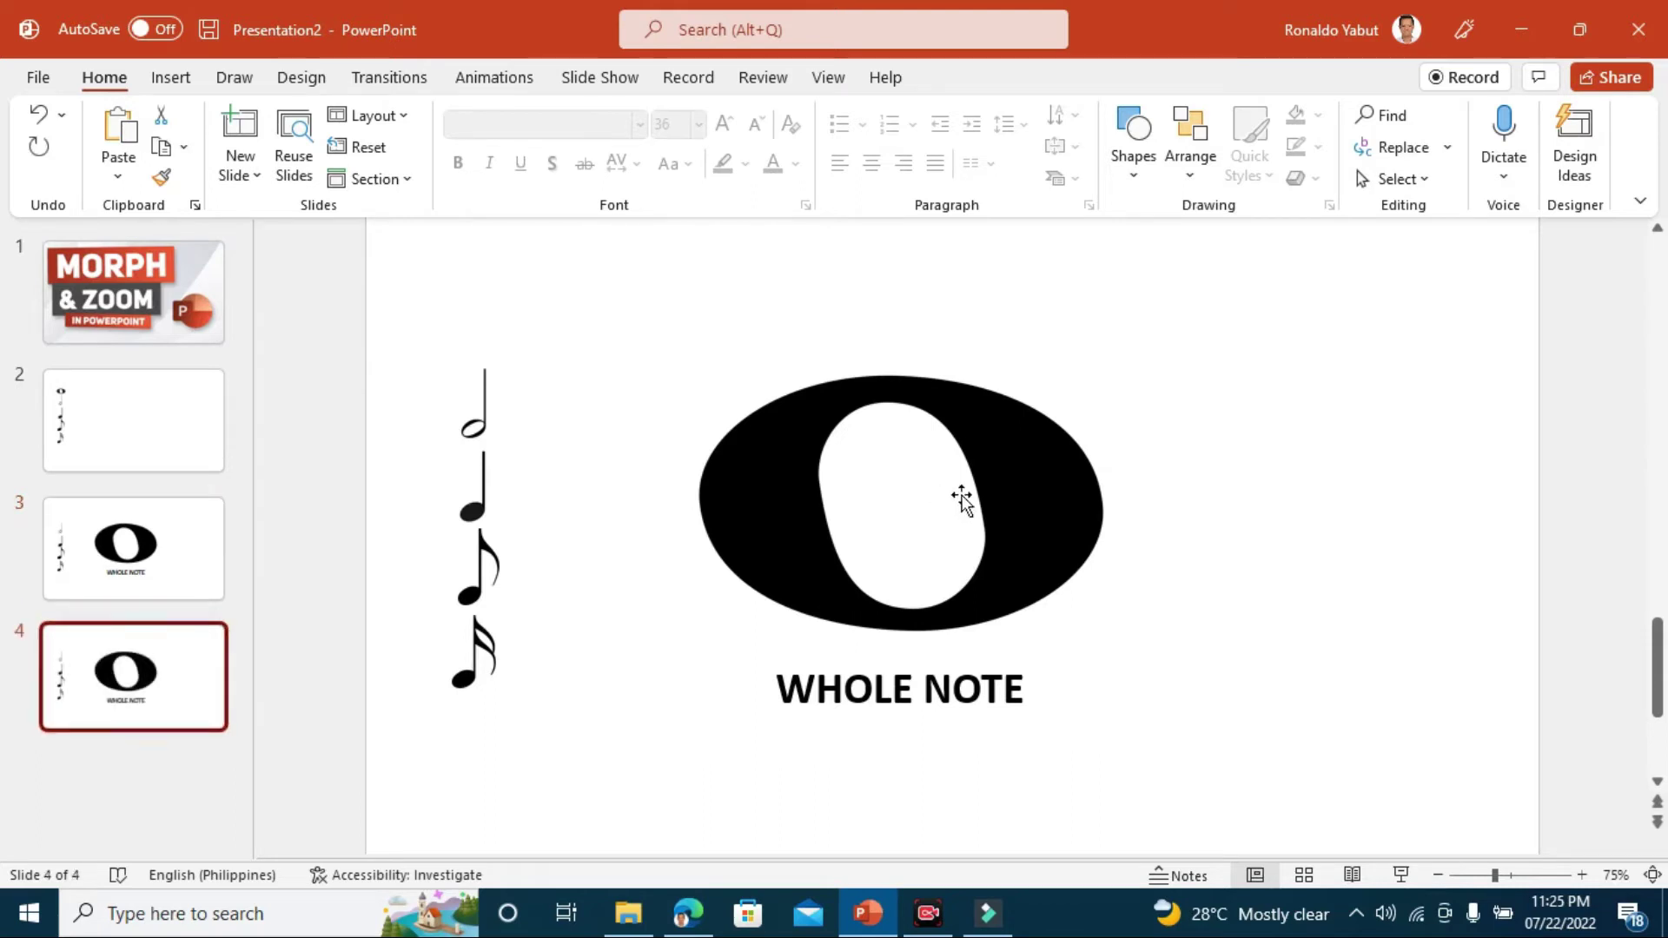
Shrink the whole note and return it to the top of the note column.
click(997, 500)
drag(1133, 731, 767, 370)
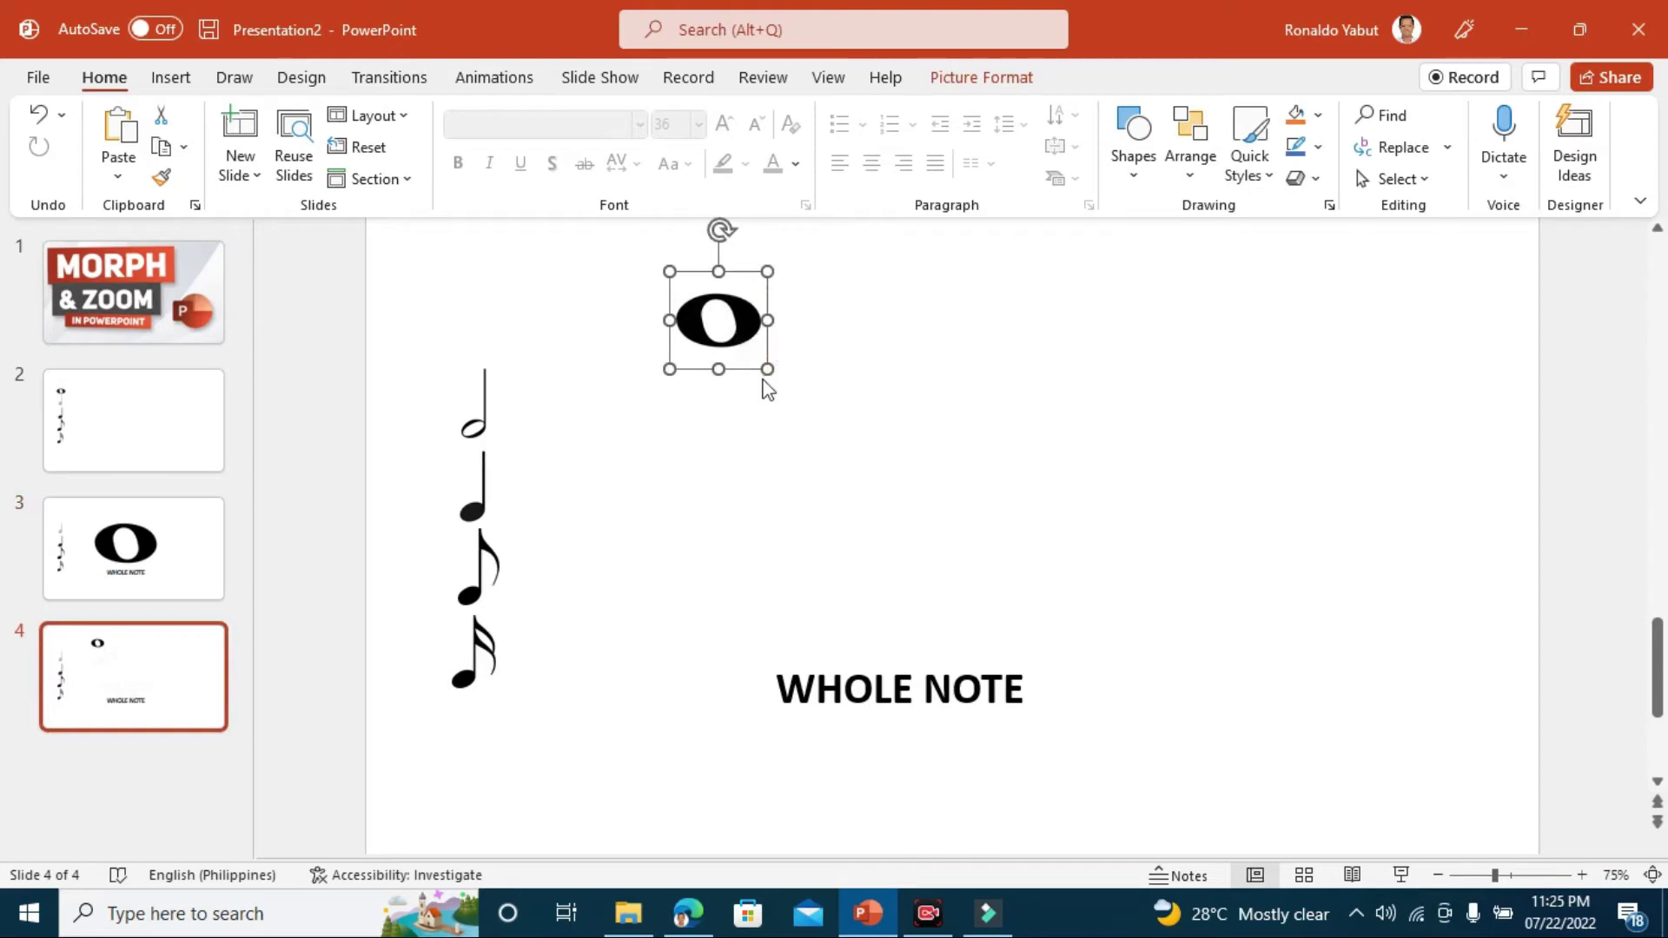
drag(745, 346, 512, 352)
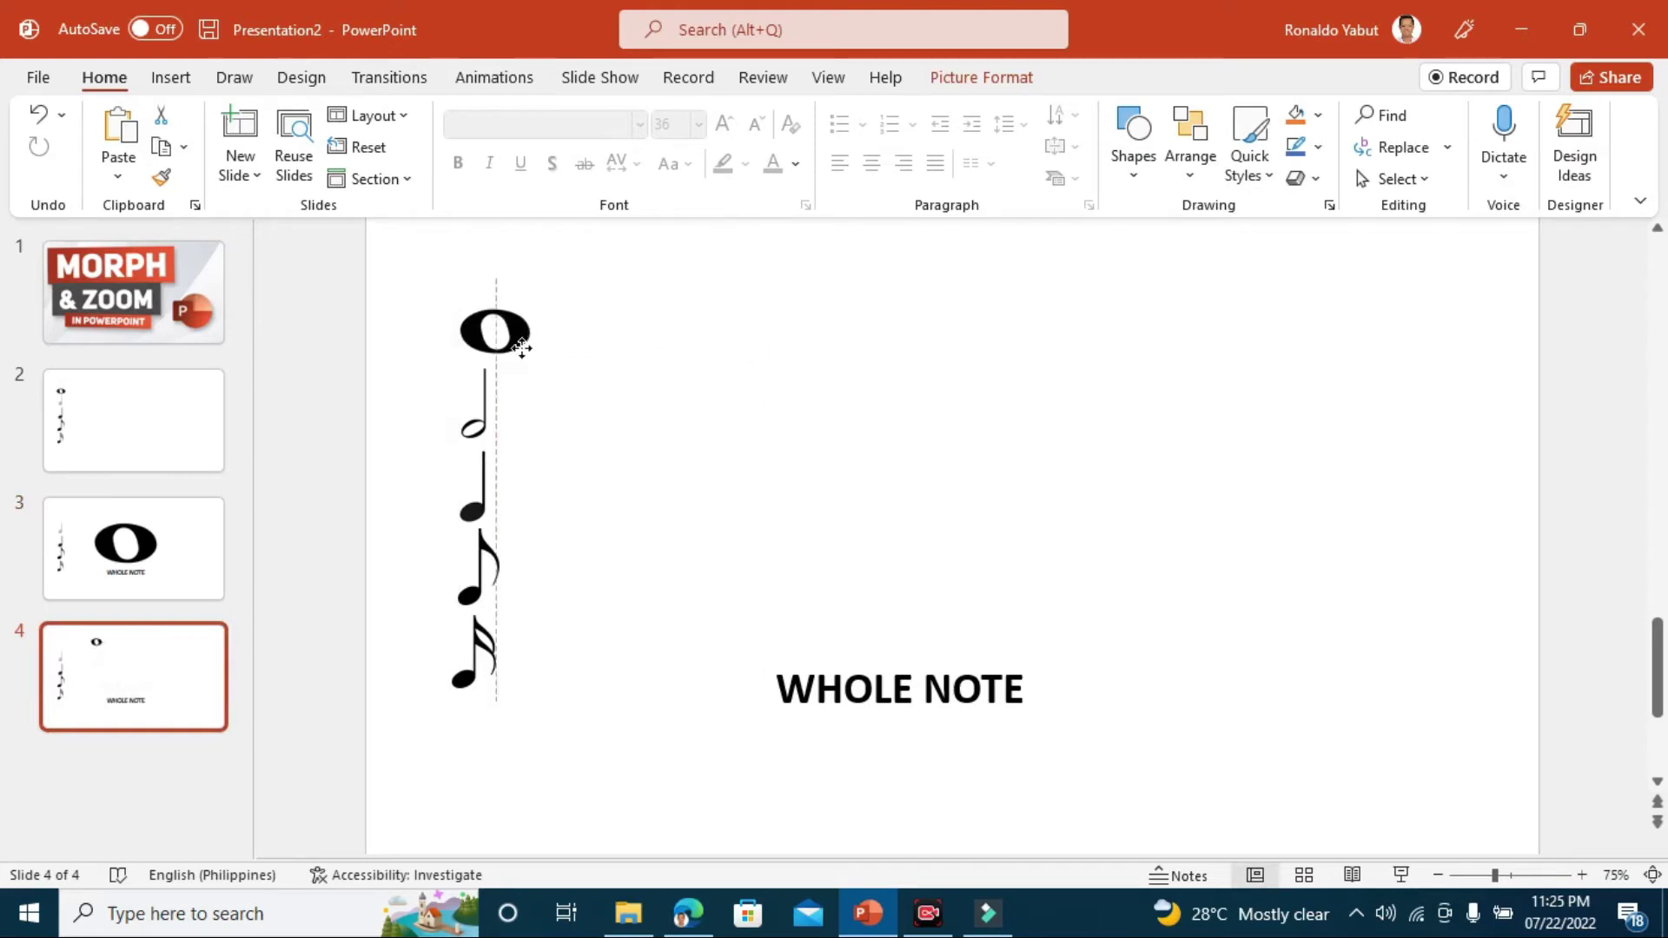
drag(511, 352, 507, 339)
Move the half note to the slide centre and enlarge it.
click(481, 424)
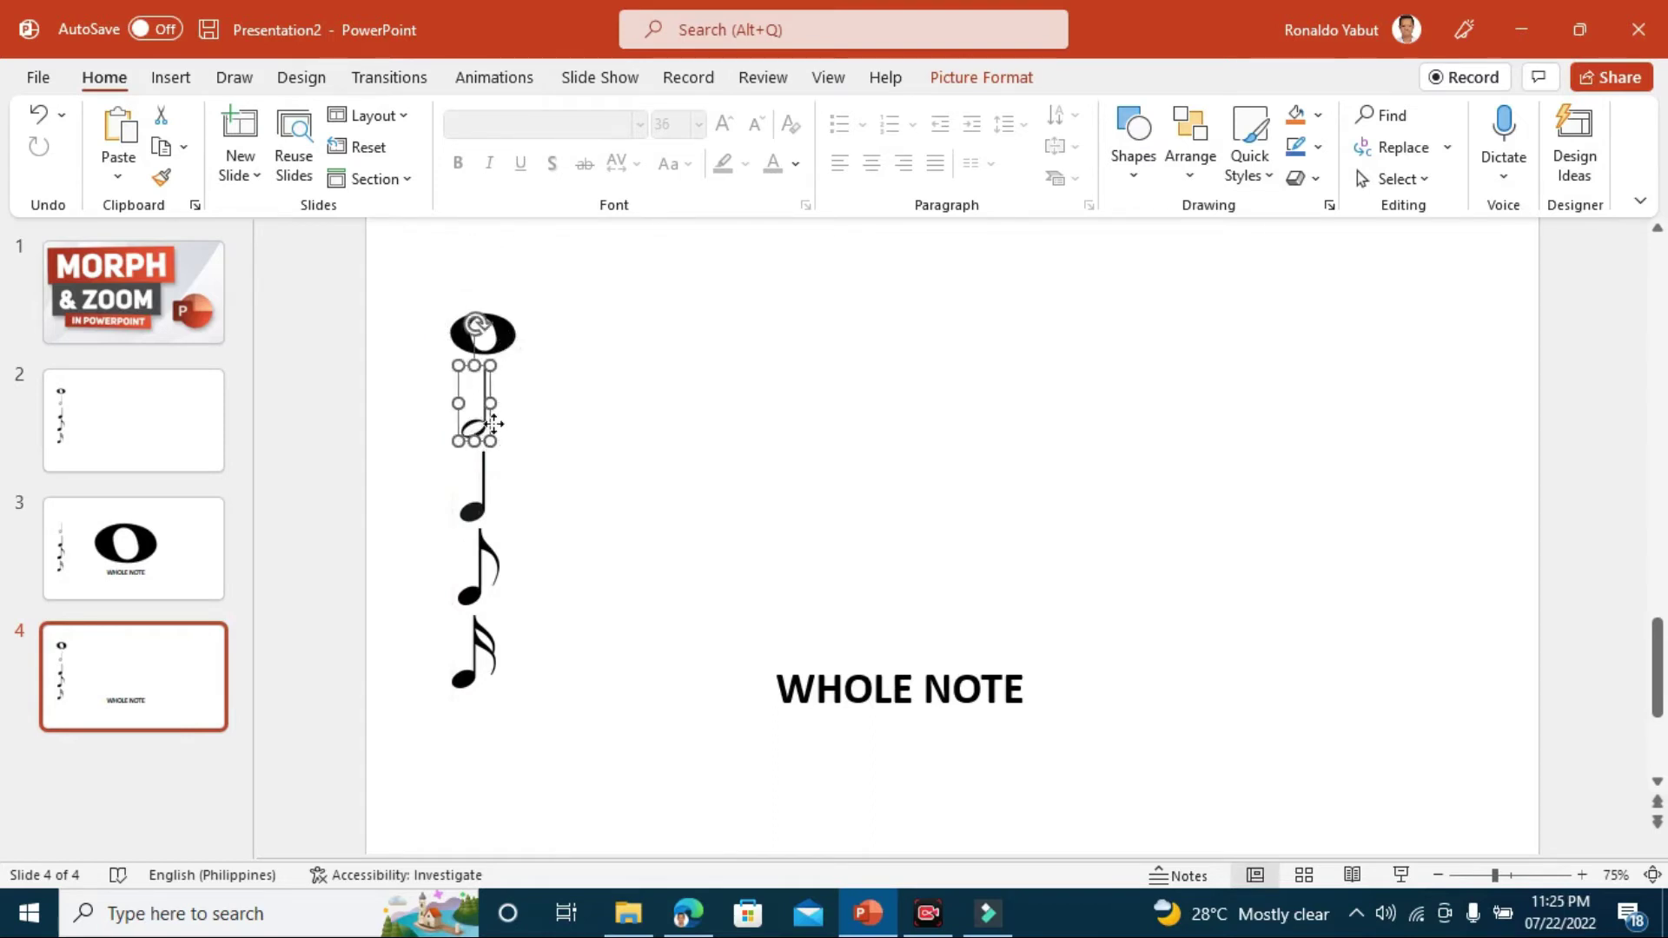
drag(482, 430, 760, 442)
click(836, 516)
drag(837, 516, 932, 545)
Change the label to 'HALF NOTE' and duplicate slide 4 as slide 5.
click(913, 691)
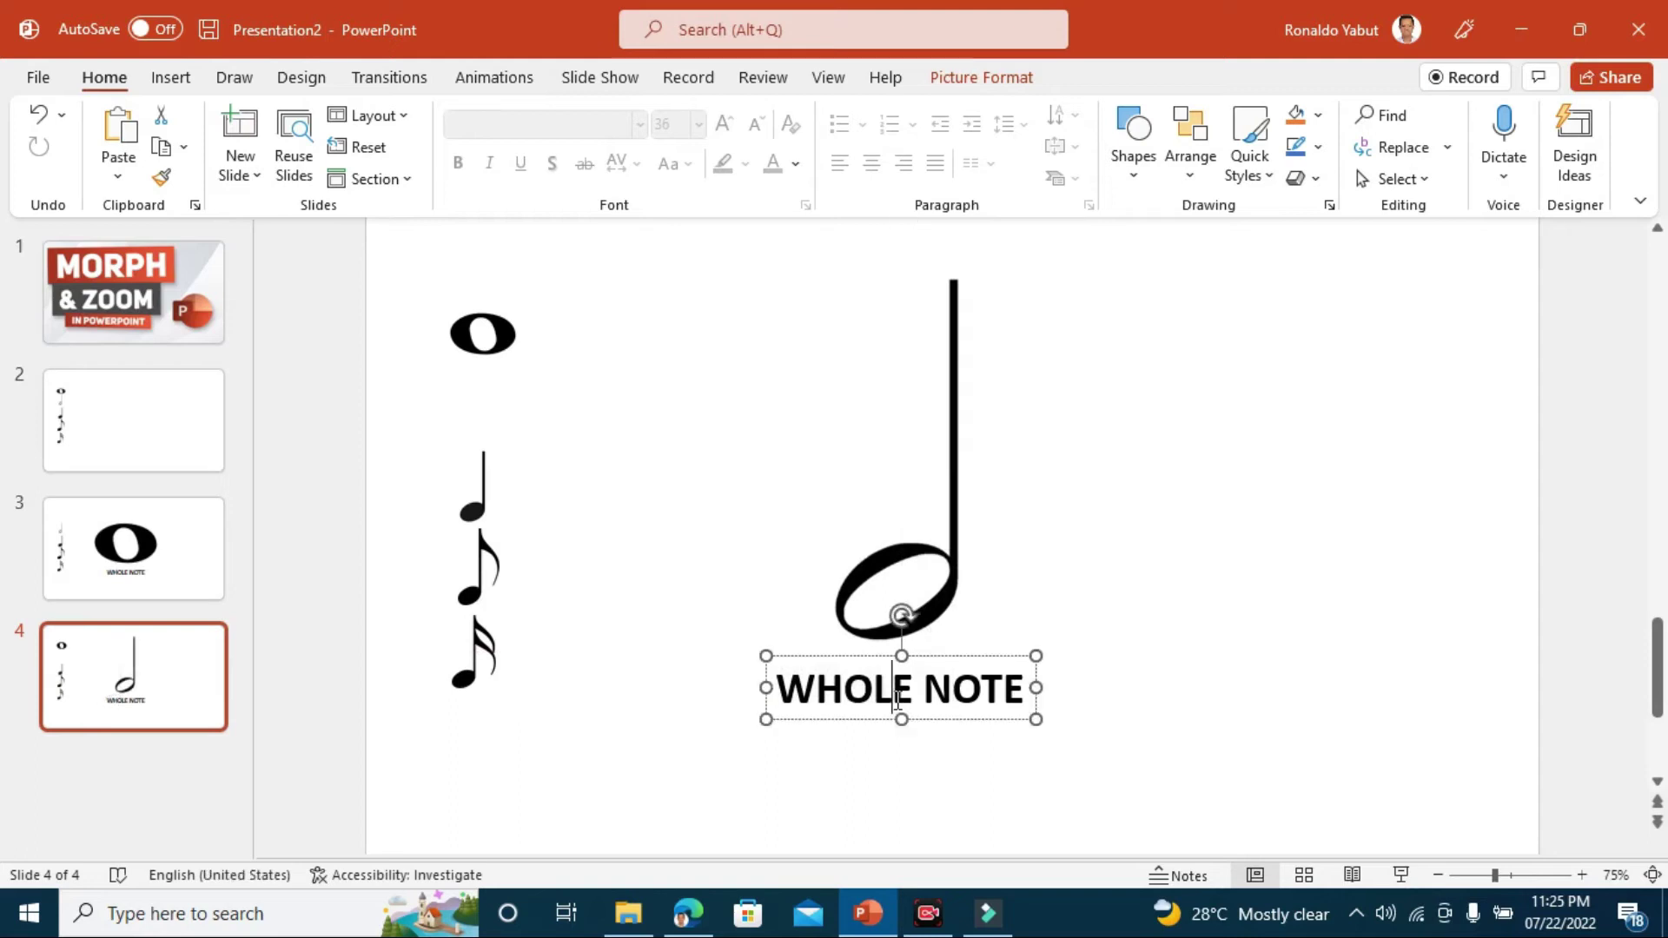
drag(914, 688, 776, 682)
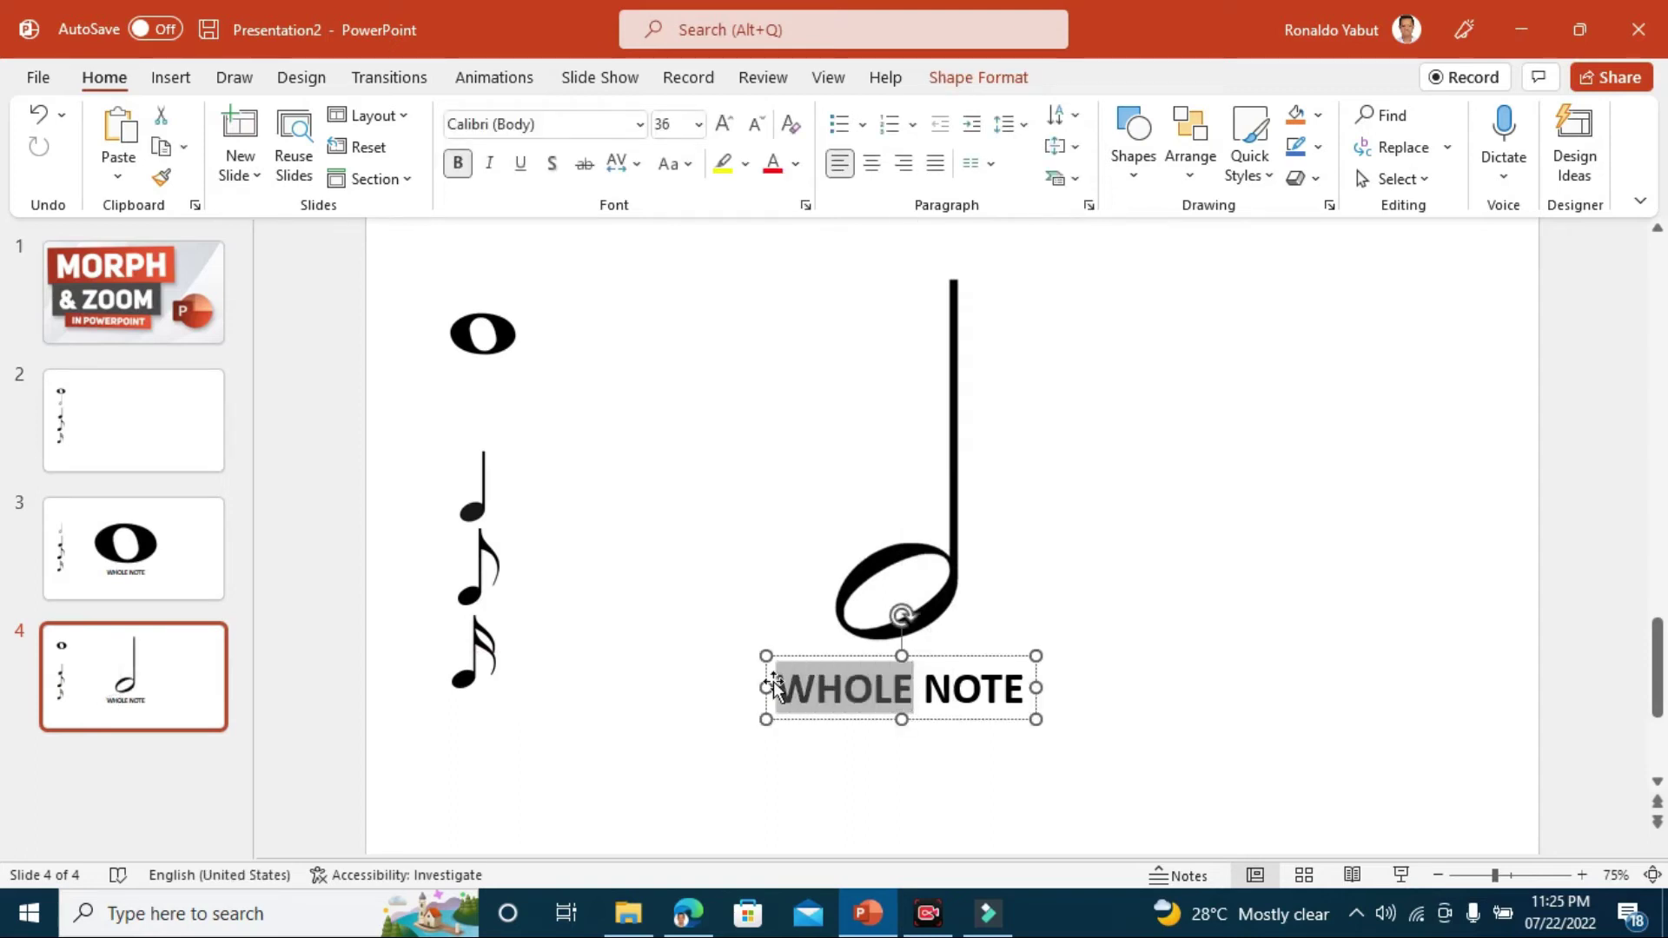
text(HALF)
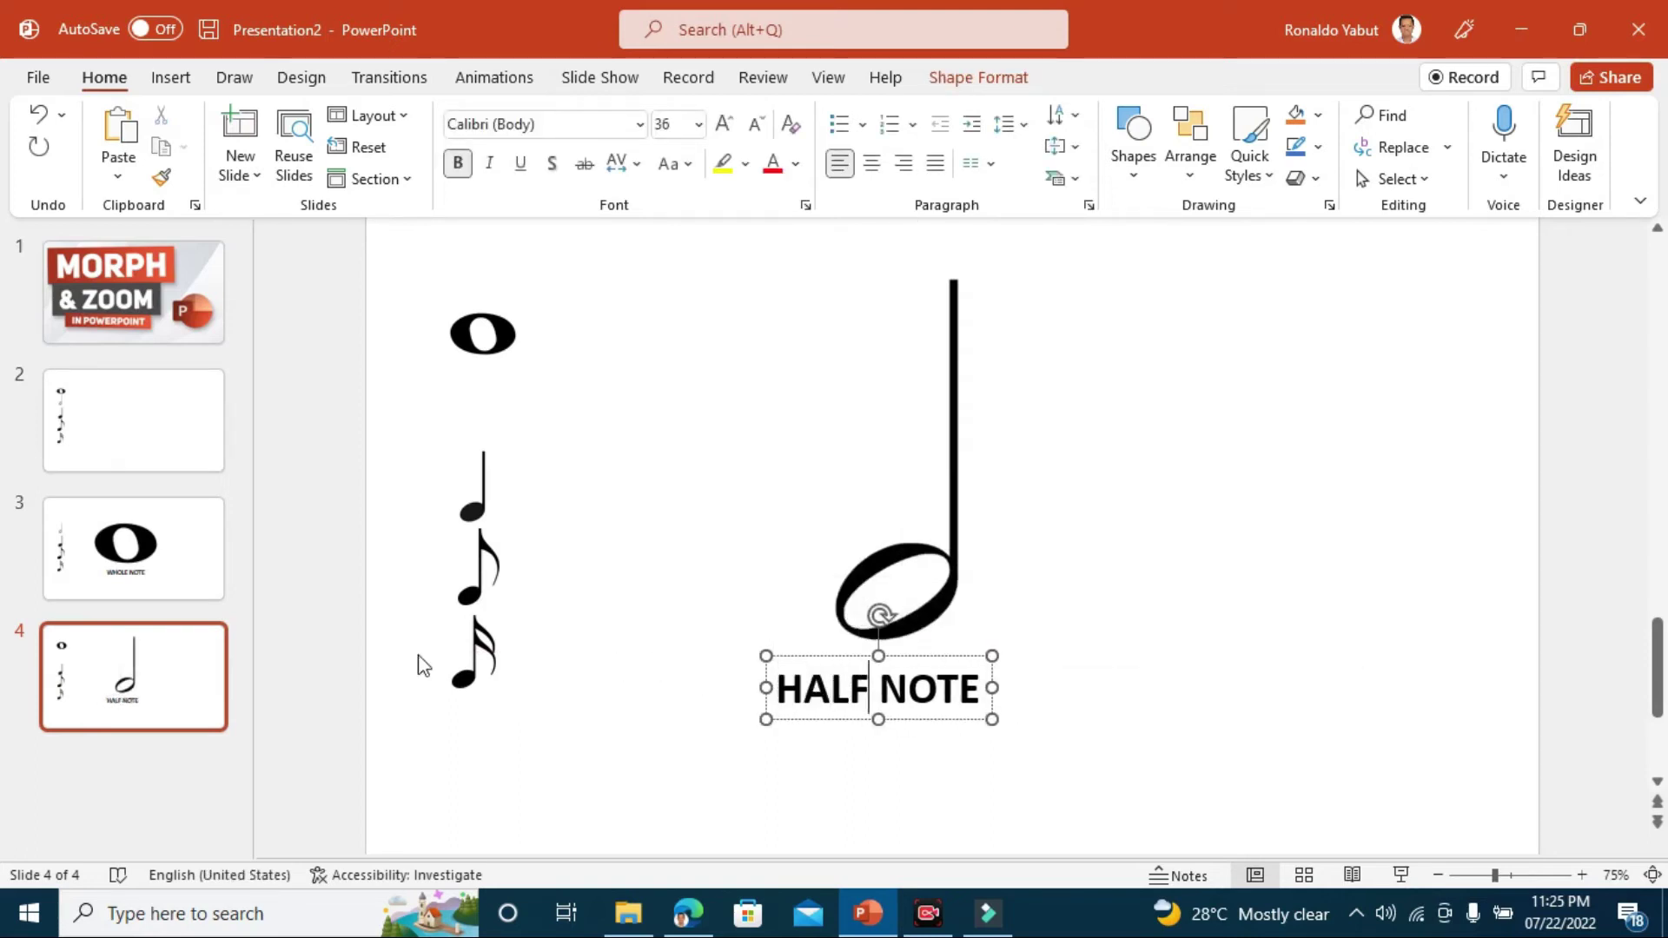
click(192, 694)
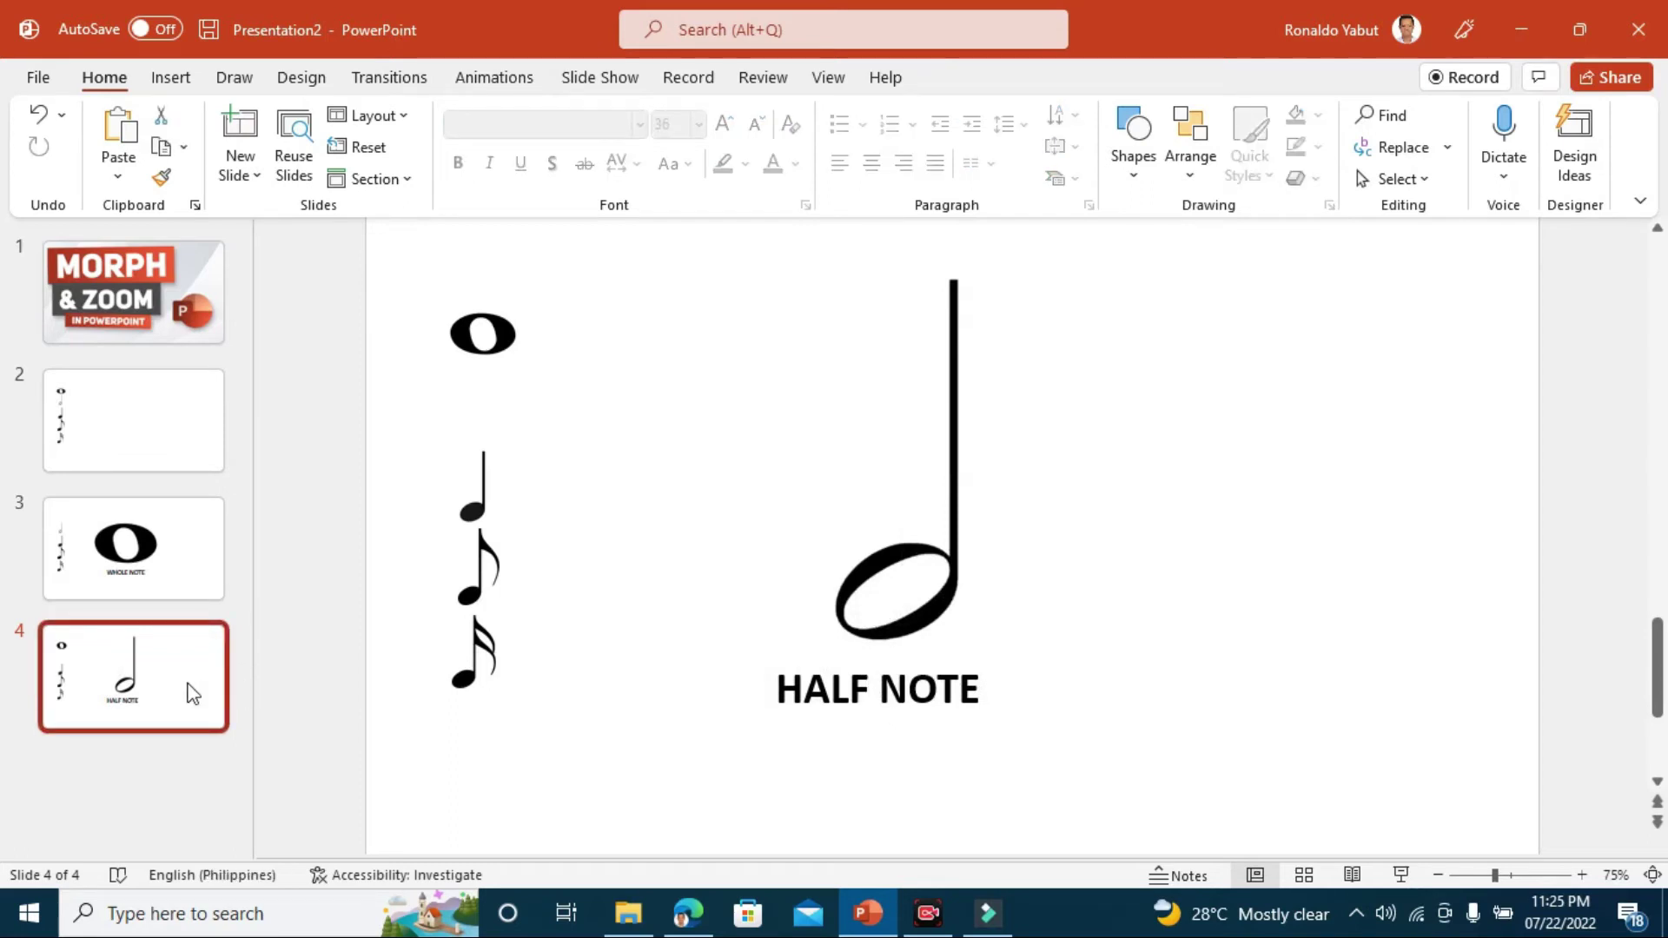
key(ctrl+d)
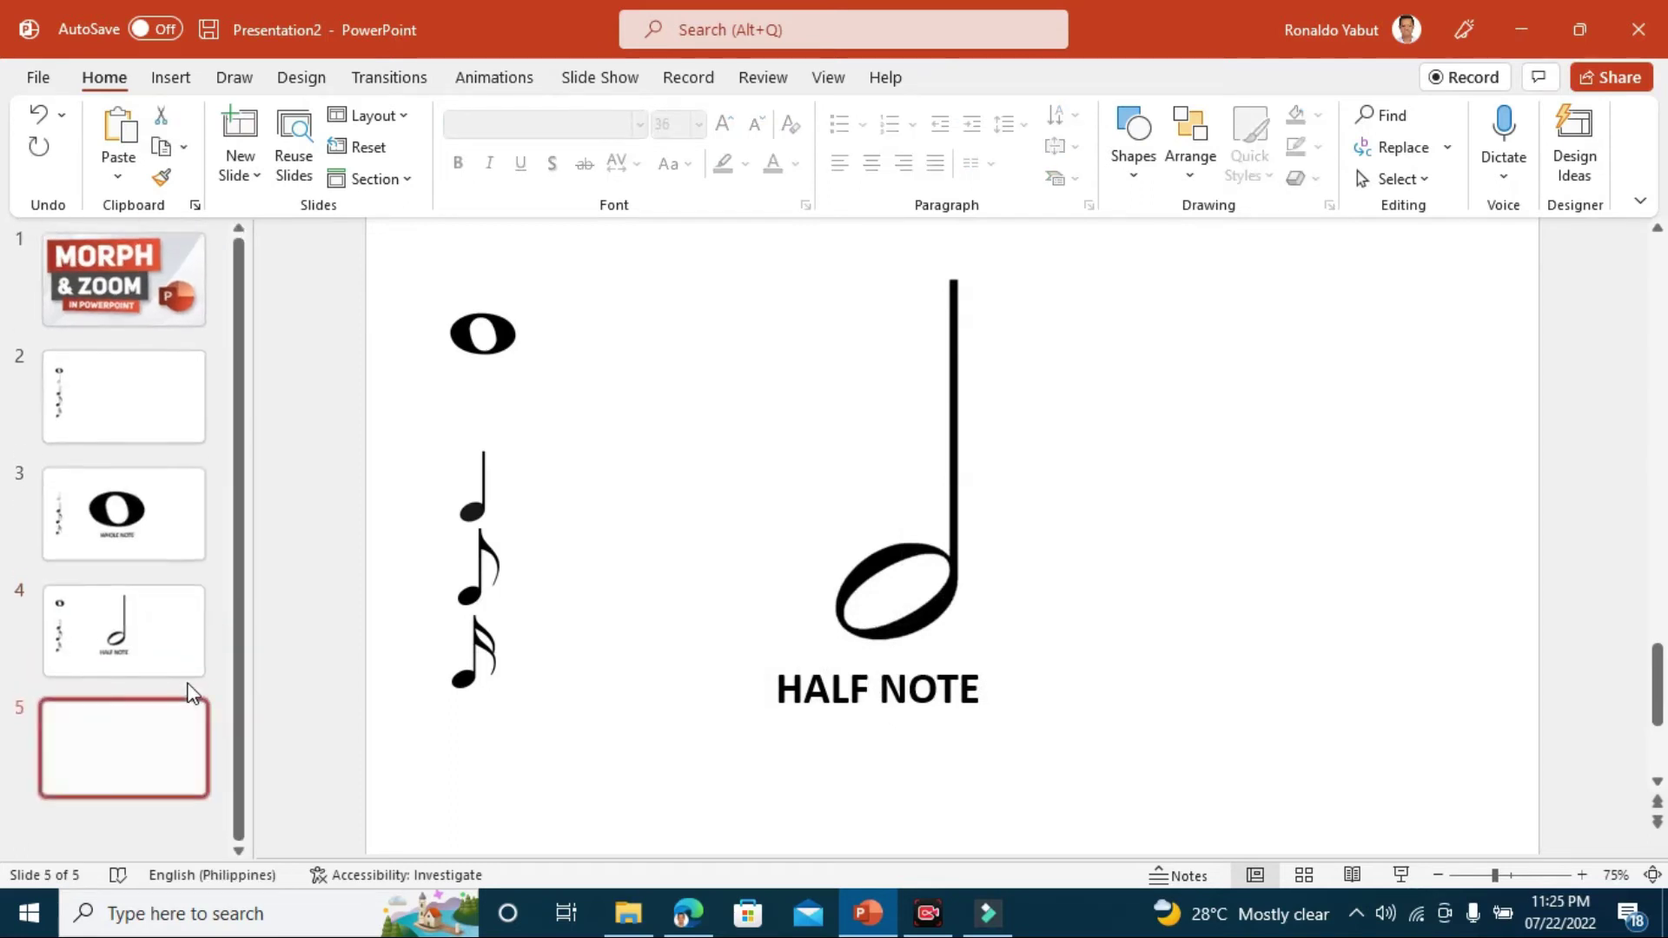
Shrink the half note back into the column and enlarge the quarter note at centre.
click(904, 602)
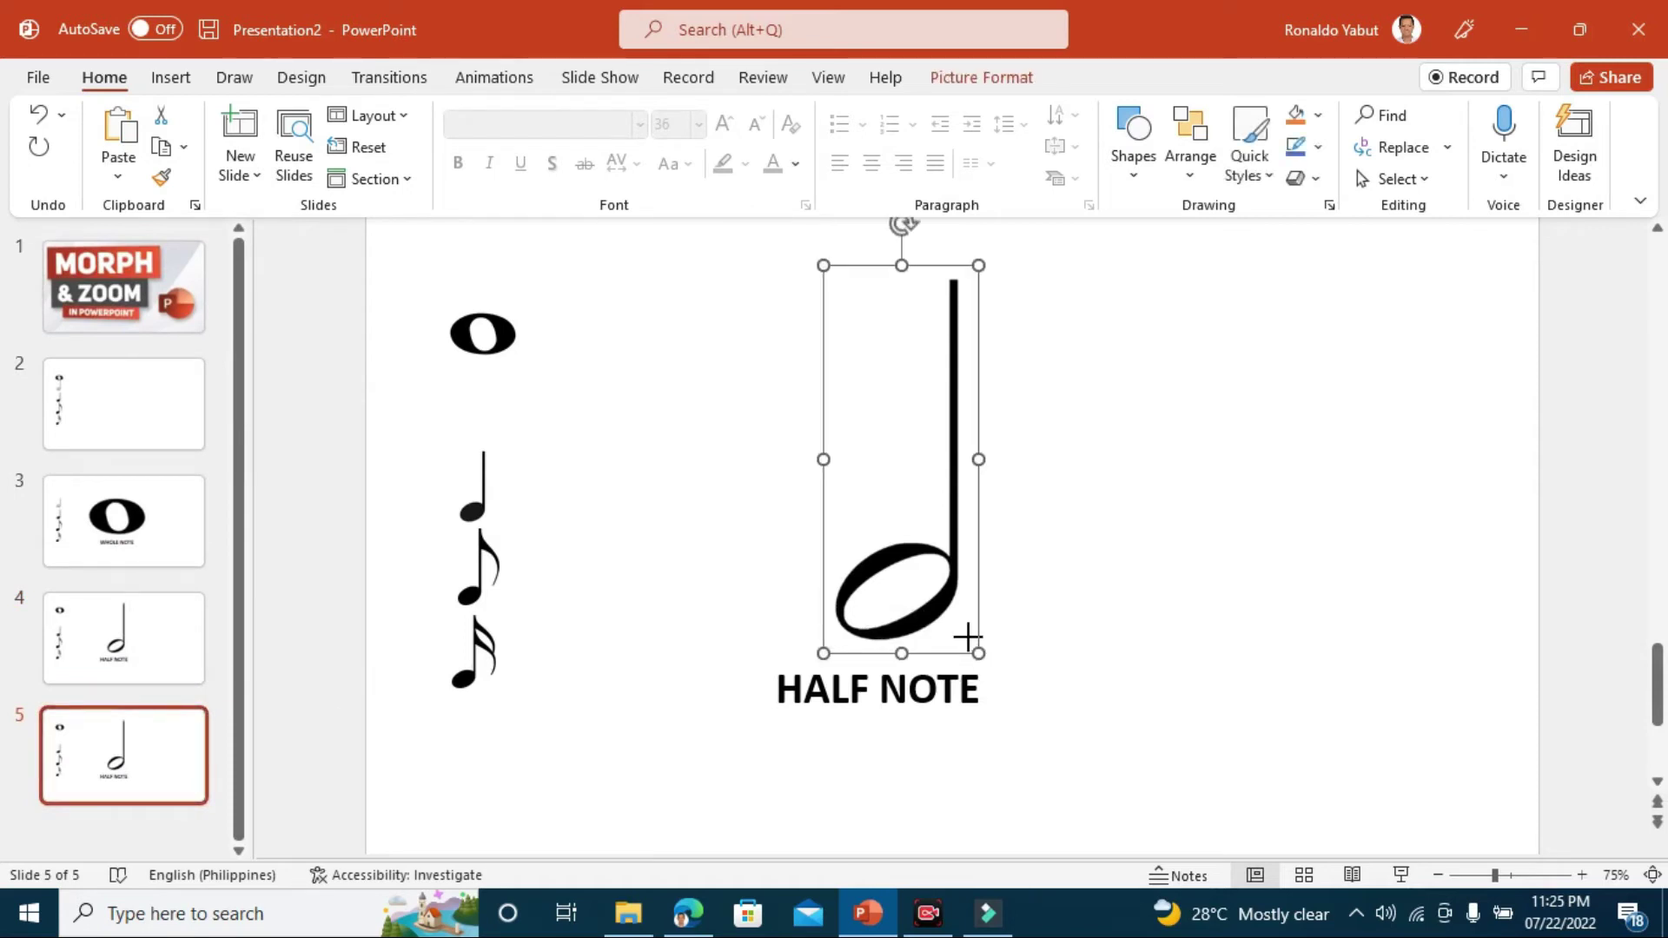
mouse_move(977, 653)
mouse_down()
mouse_move(842, 358)
mouse_move(471, 424)
mouse_move(484, 413)
mouse_up()
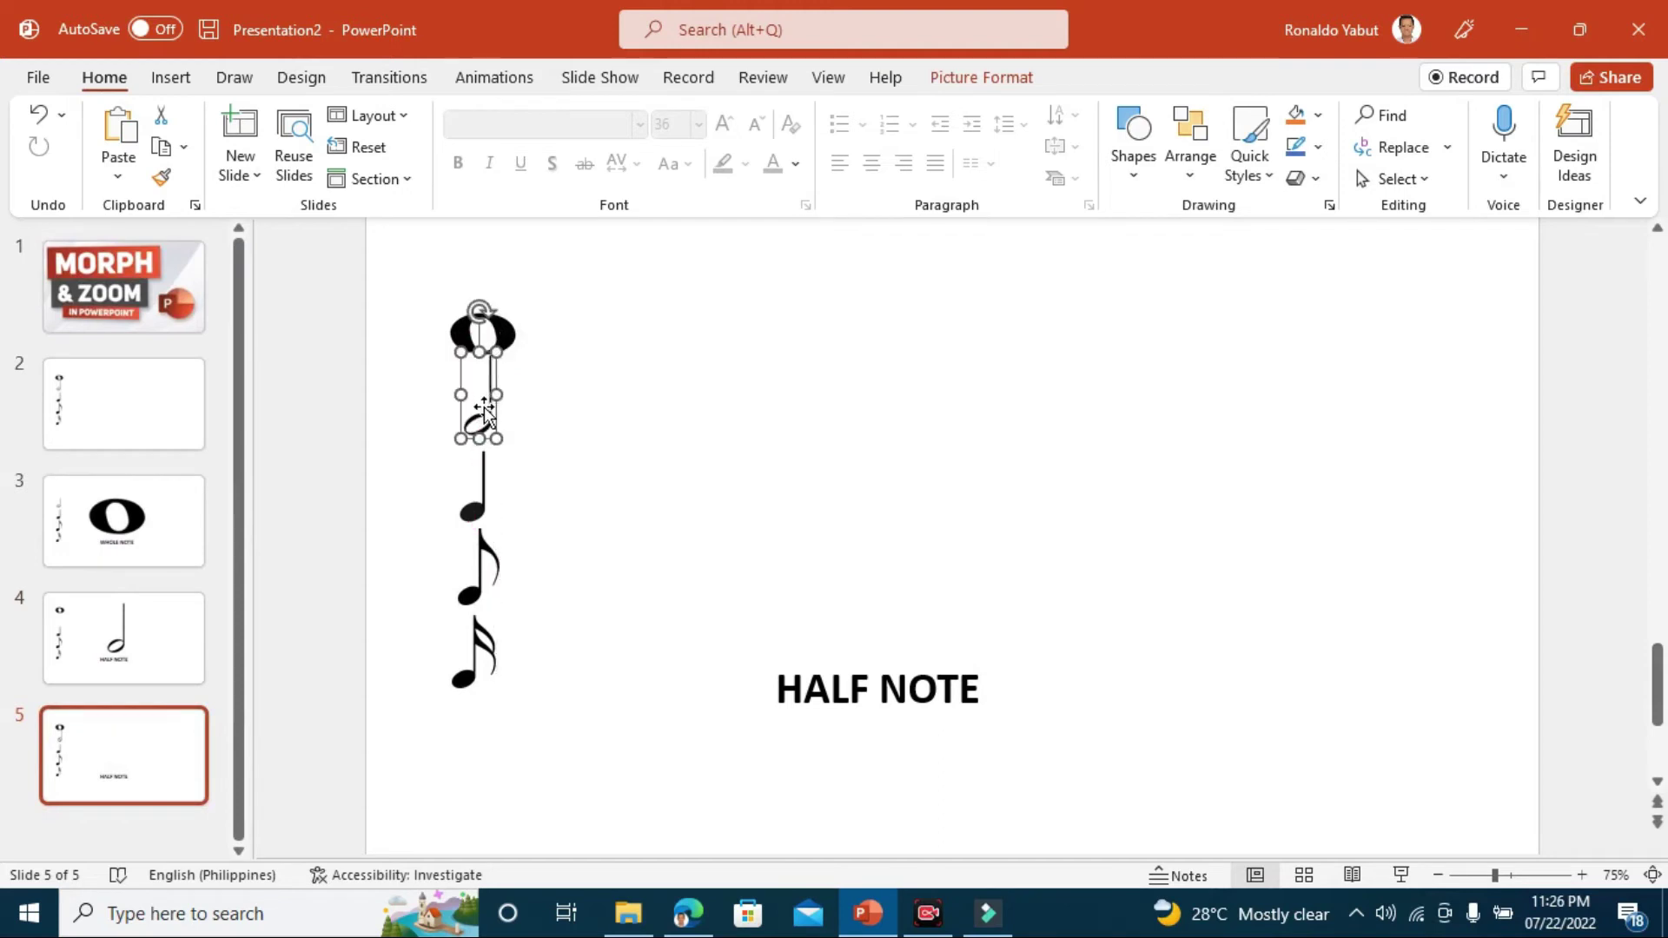
click(480, 512)
drag(477, 505, 768, 492)
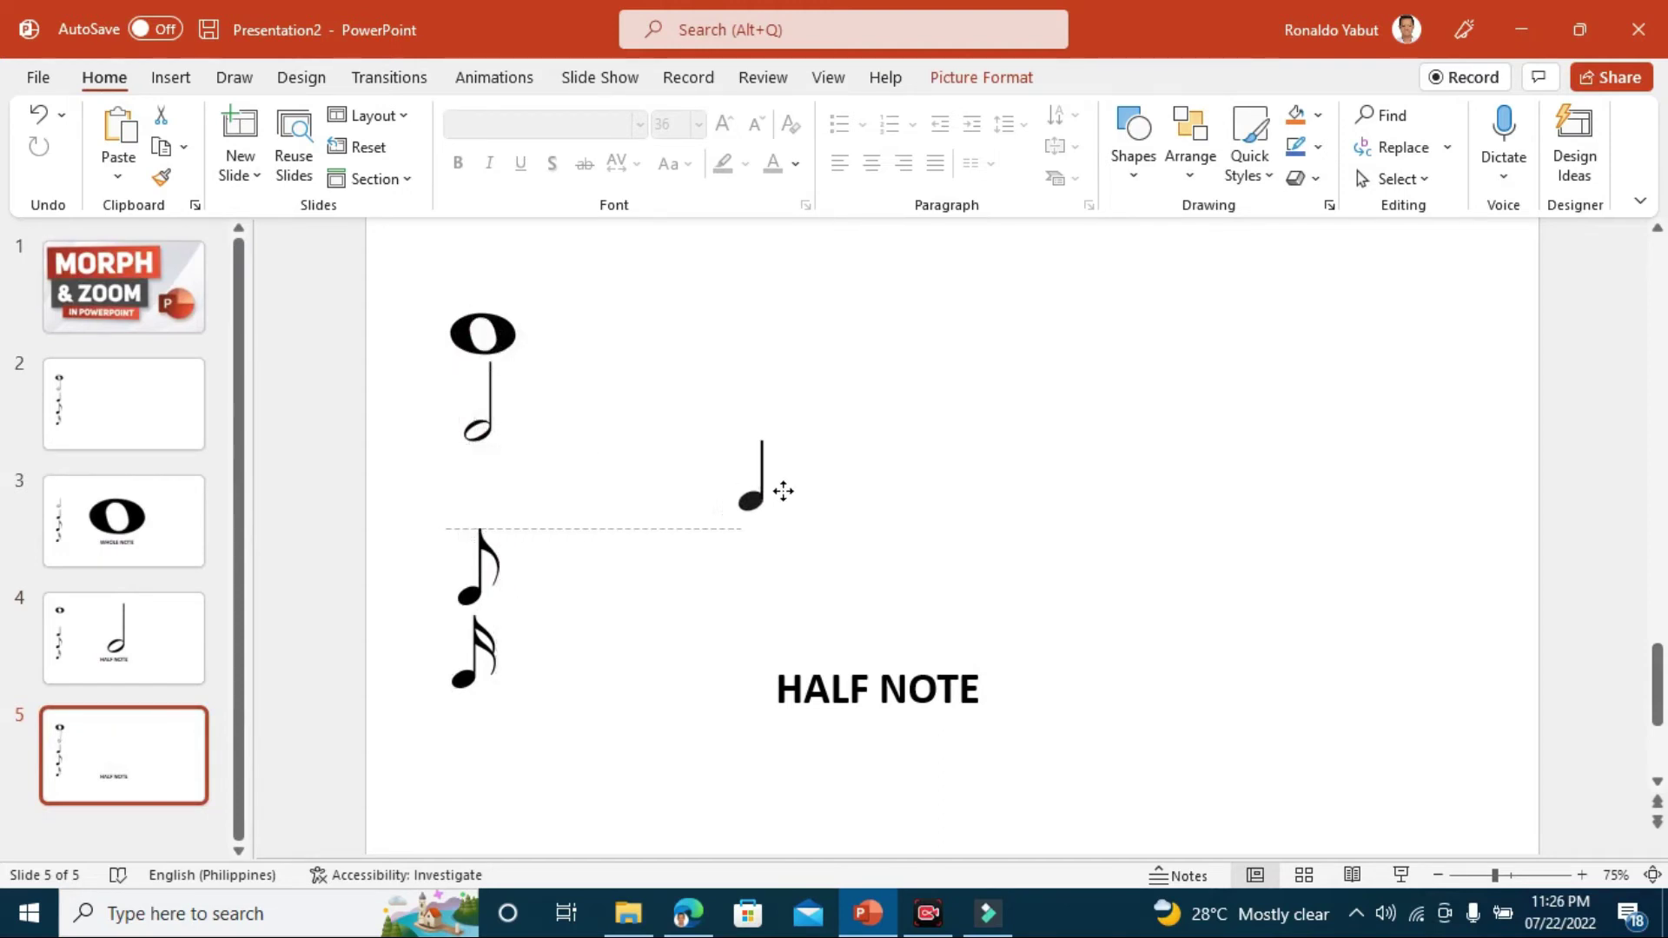
drag(871, 399, 980, 347)
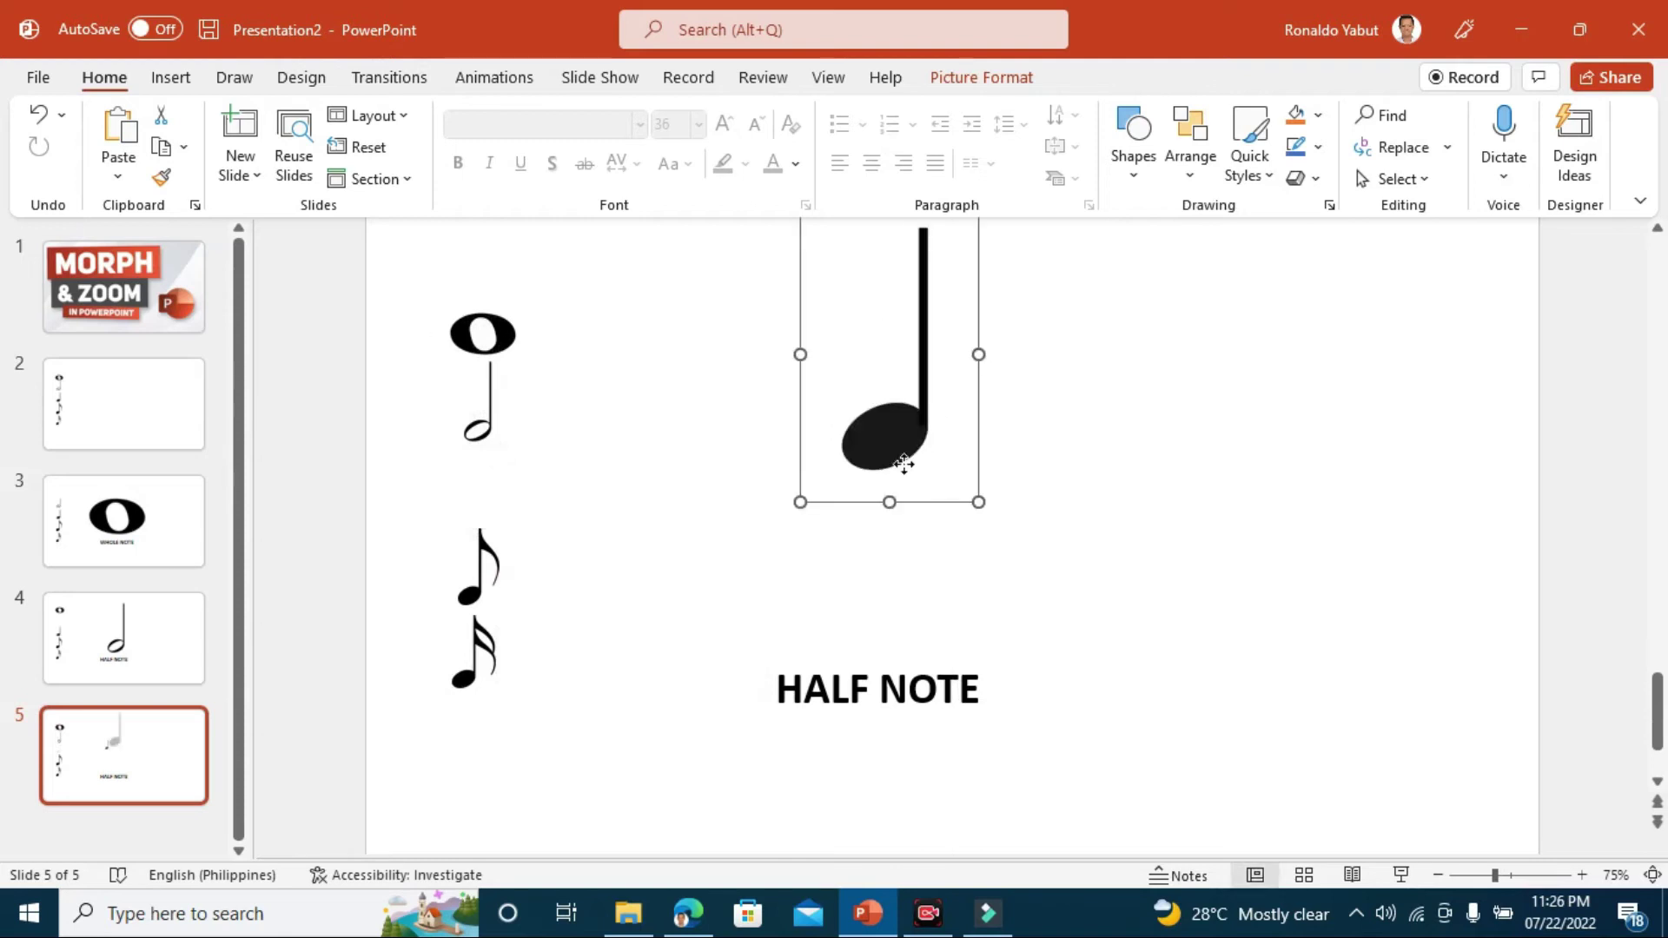
drag(920, 450, 864, 577)
drag(922, 345, 985, 305)
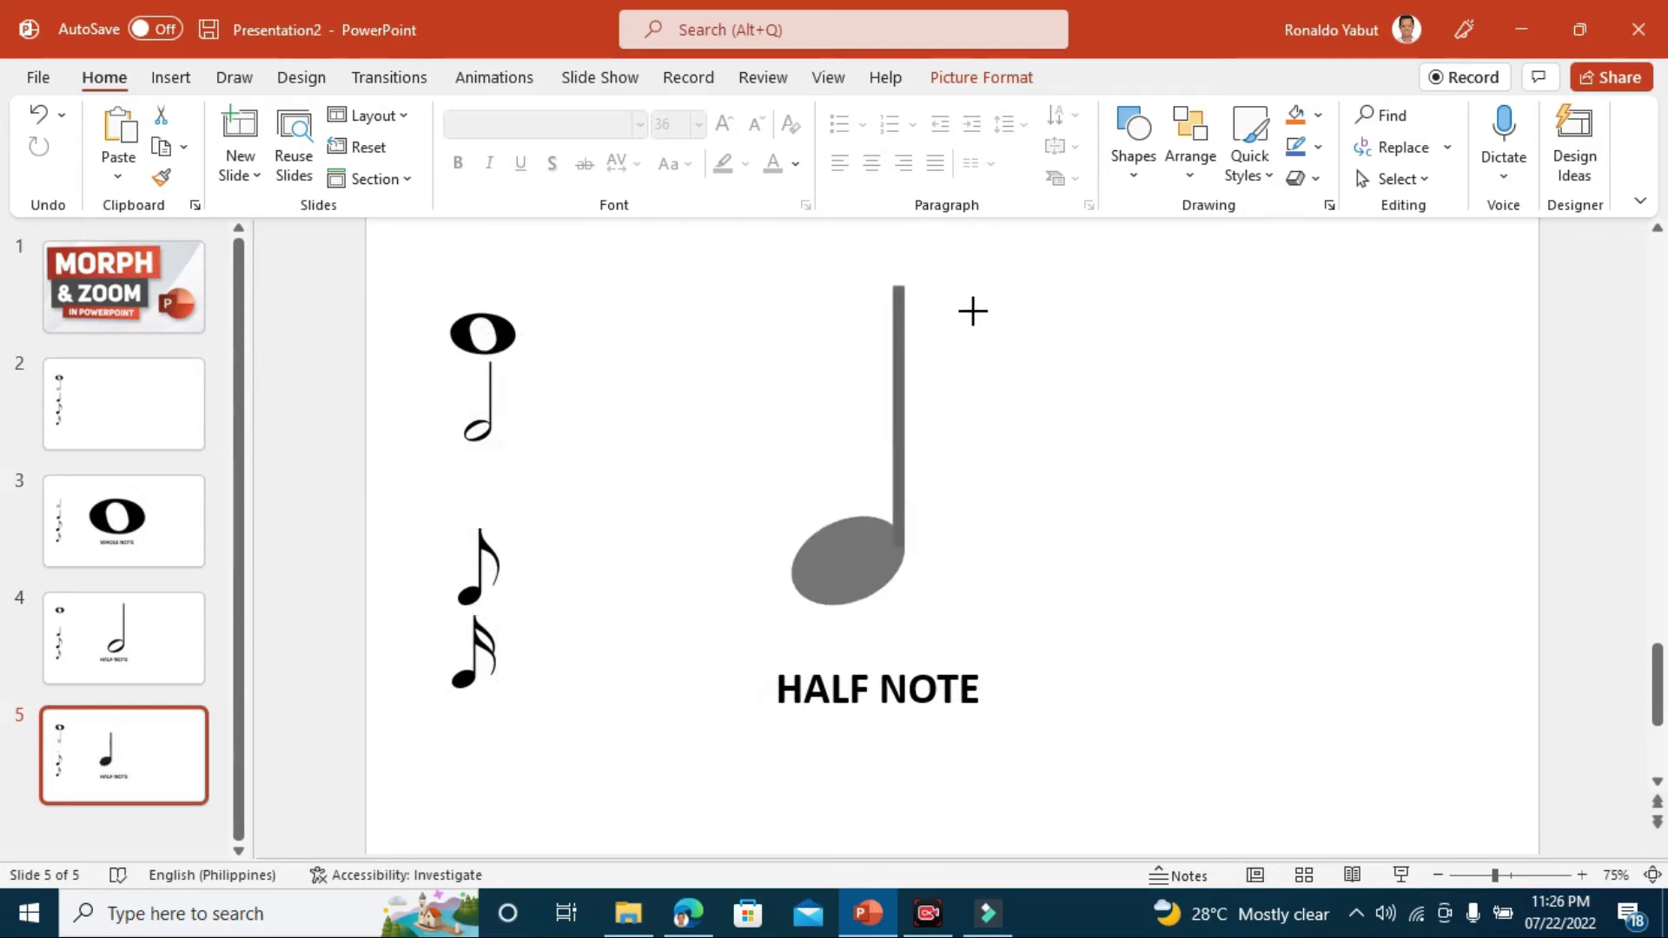
drag(915, 498, 912, 531)
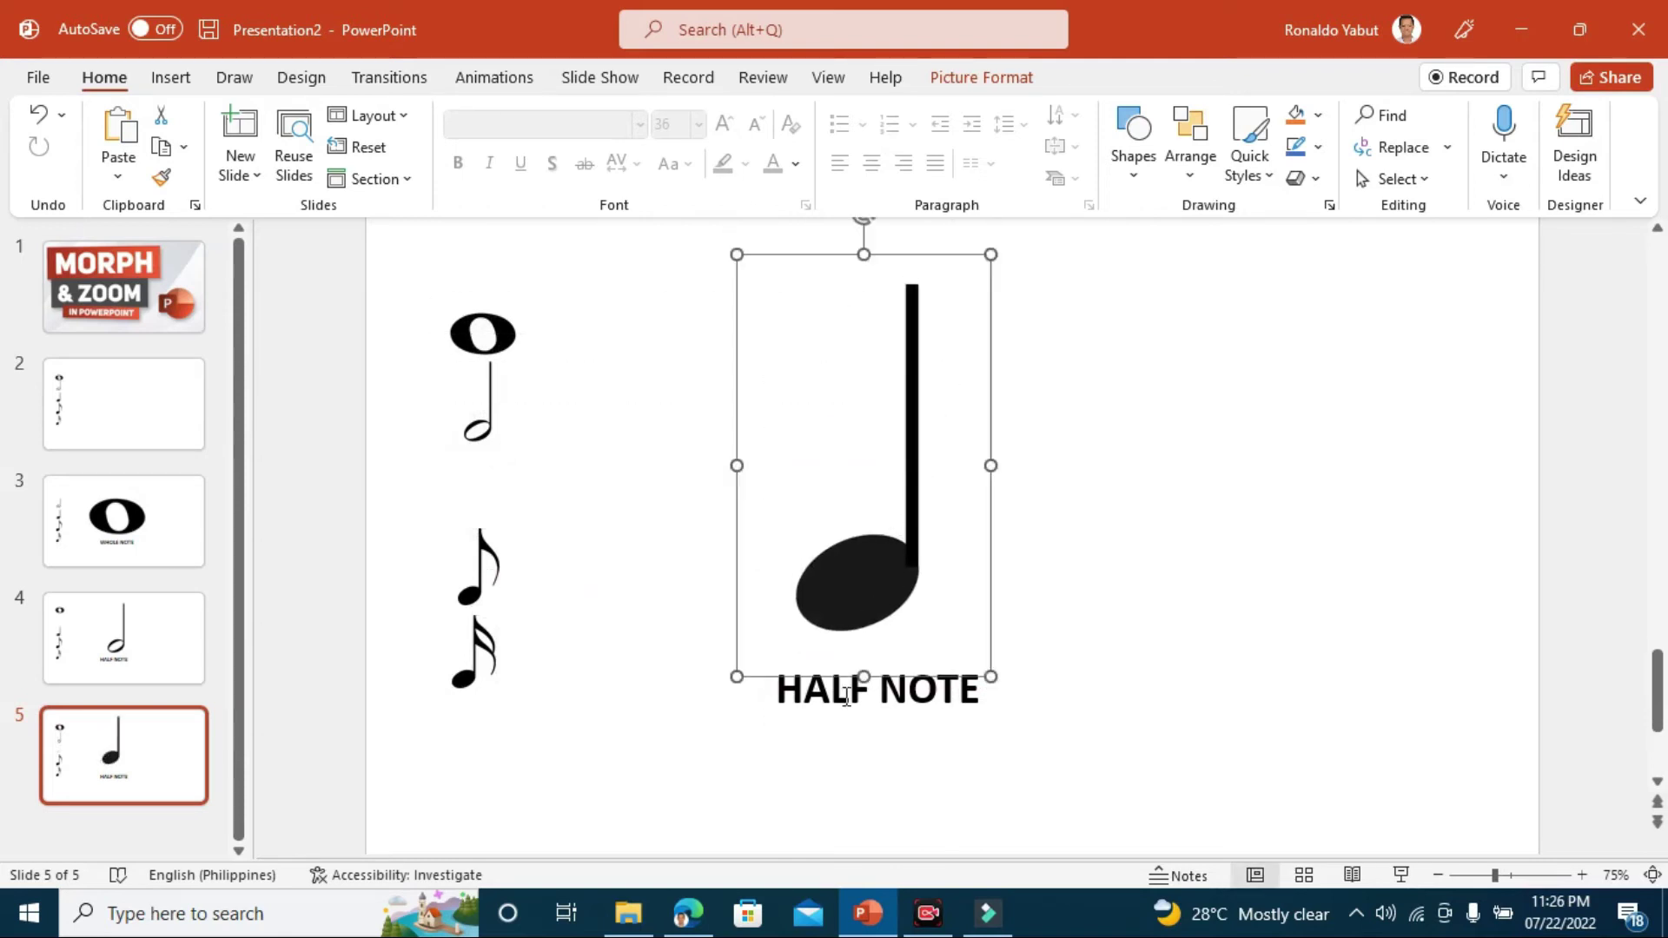
Change the label to 'QUARTER NOTE' and re-centre it under the quarter note.
click(858, 691)
drag(781, 690, 722, 676)
click(722, 676)
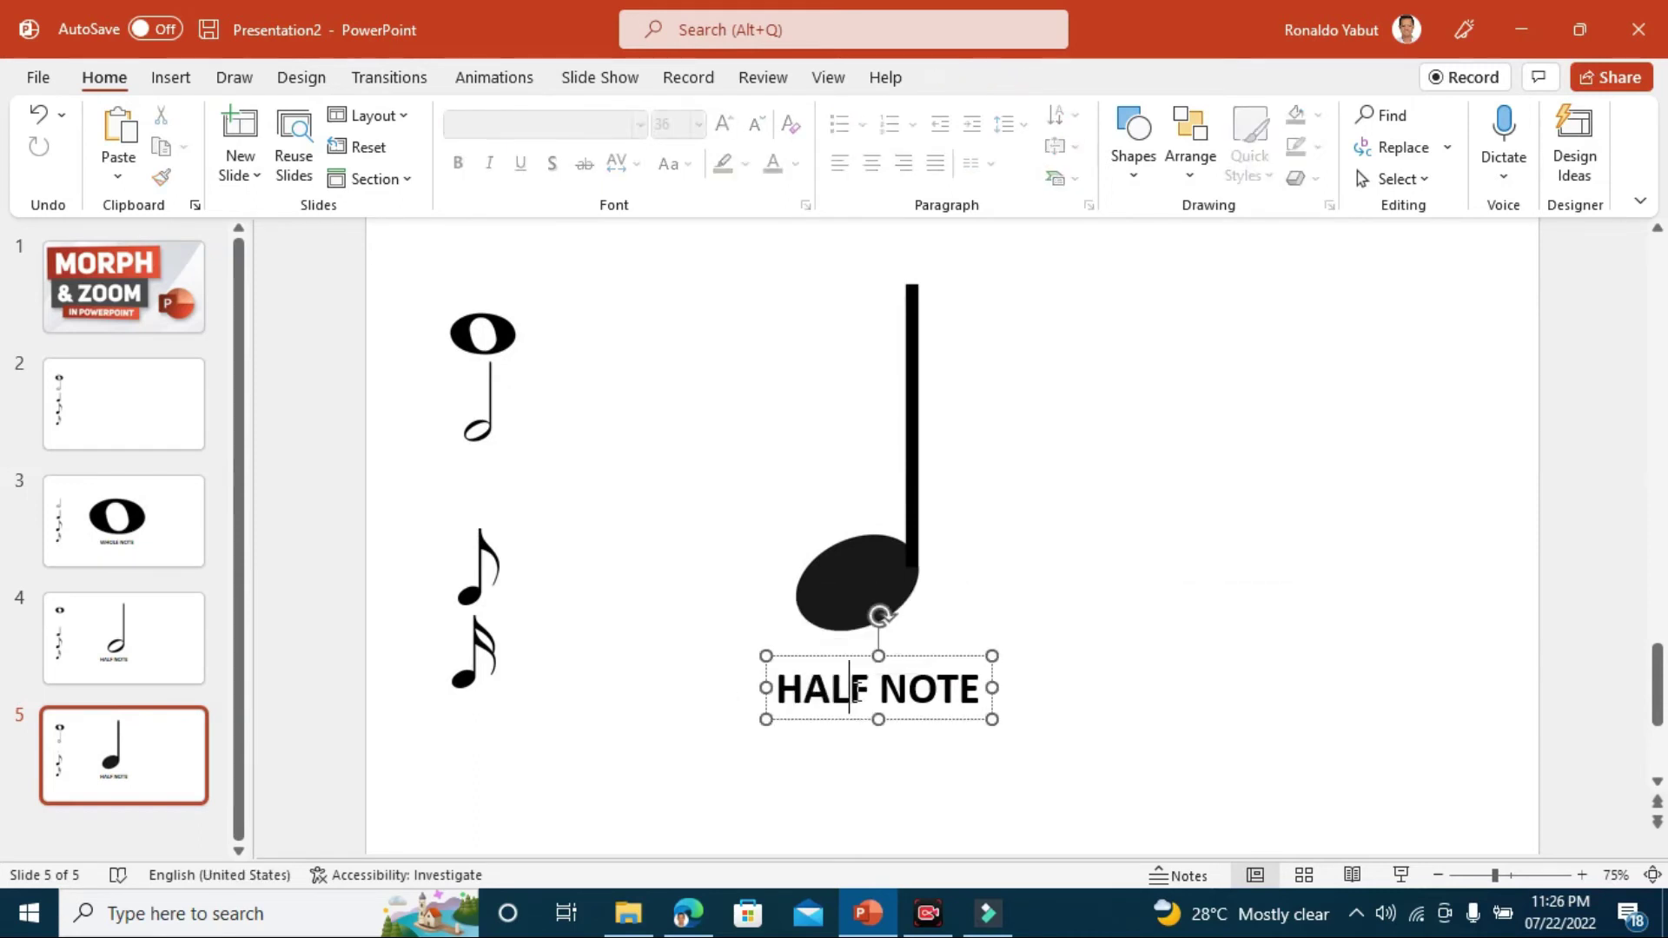
drag(868, 691, 728, 690)
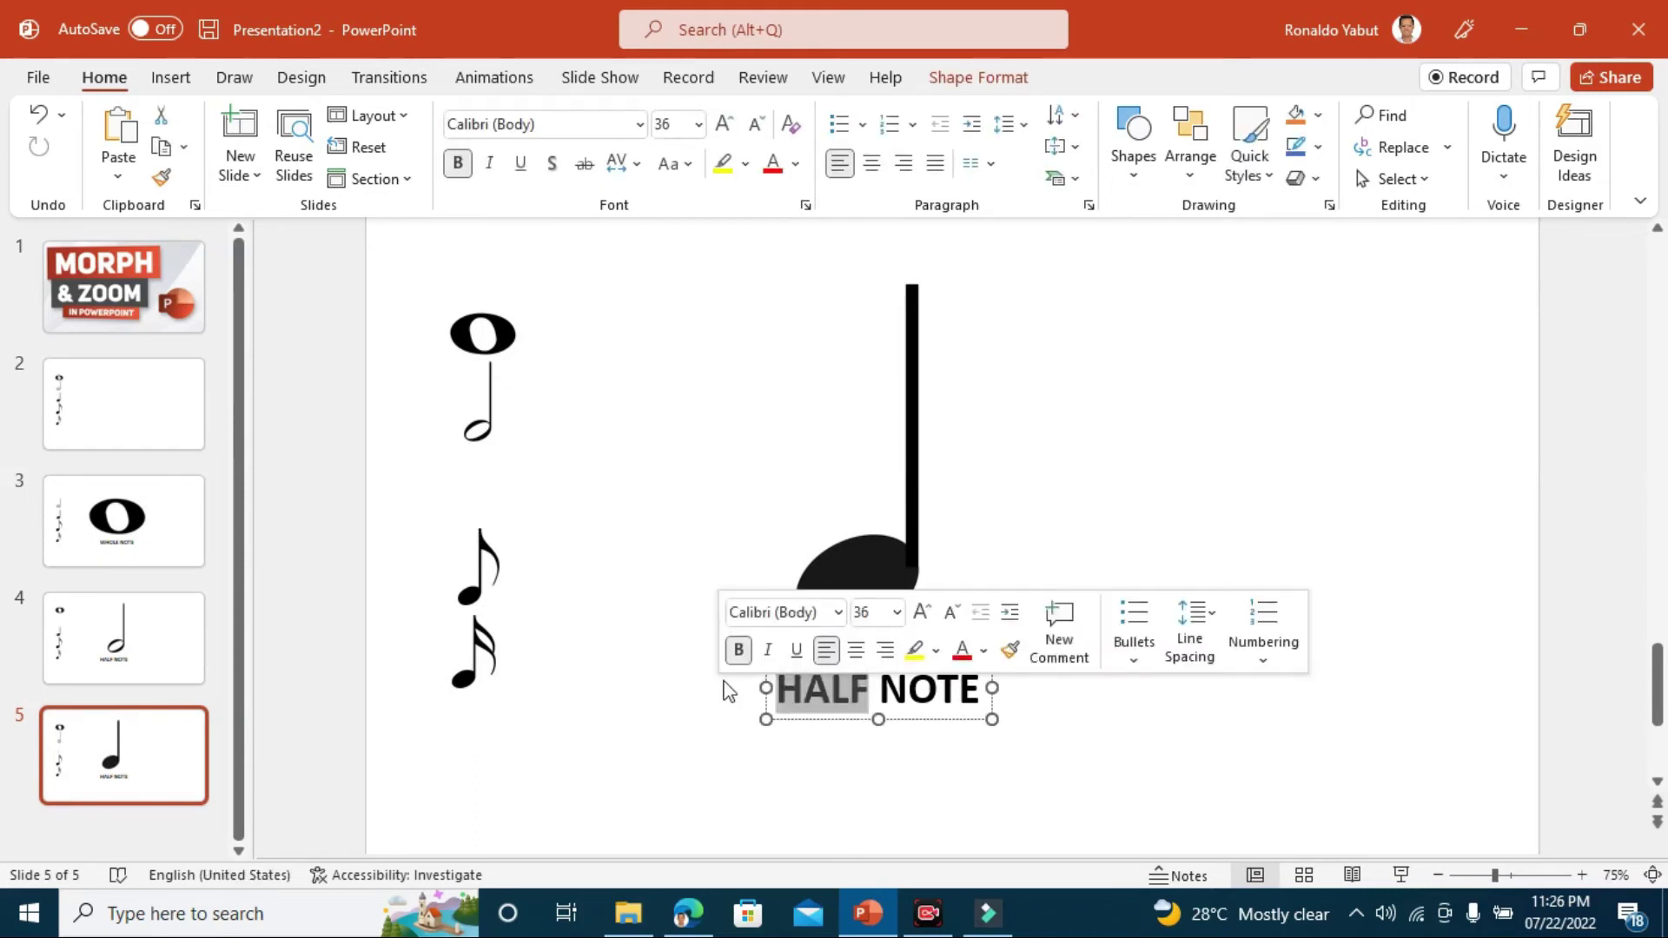
text(QUARTER)
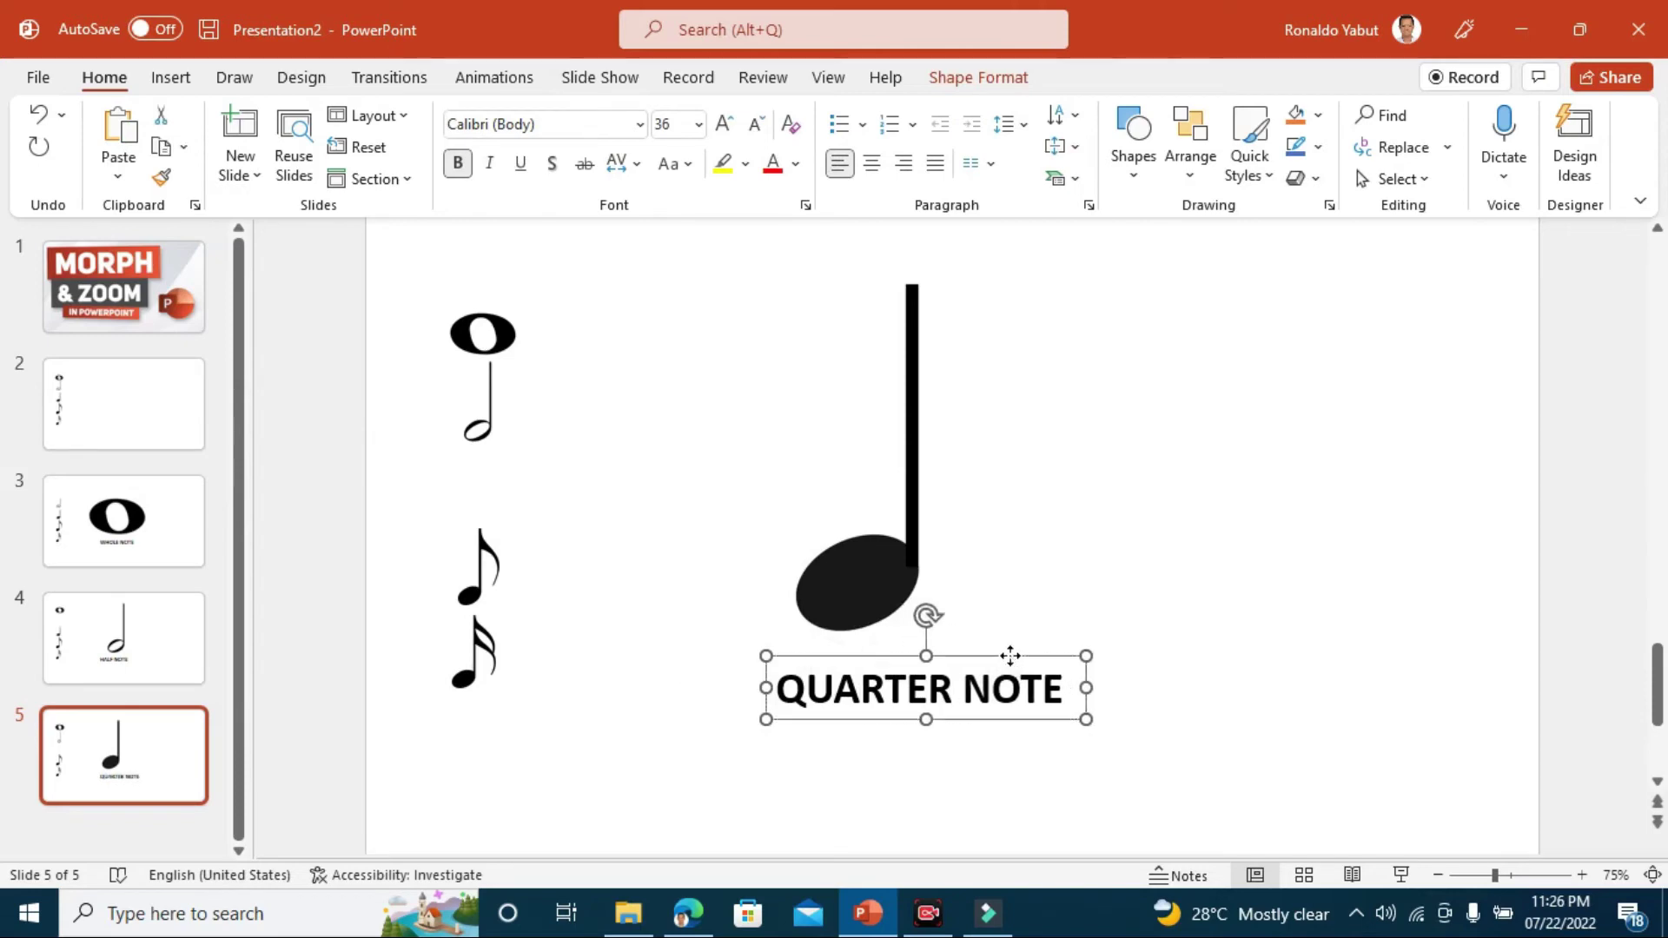
drag(1009, 655, 975, 655)
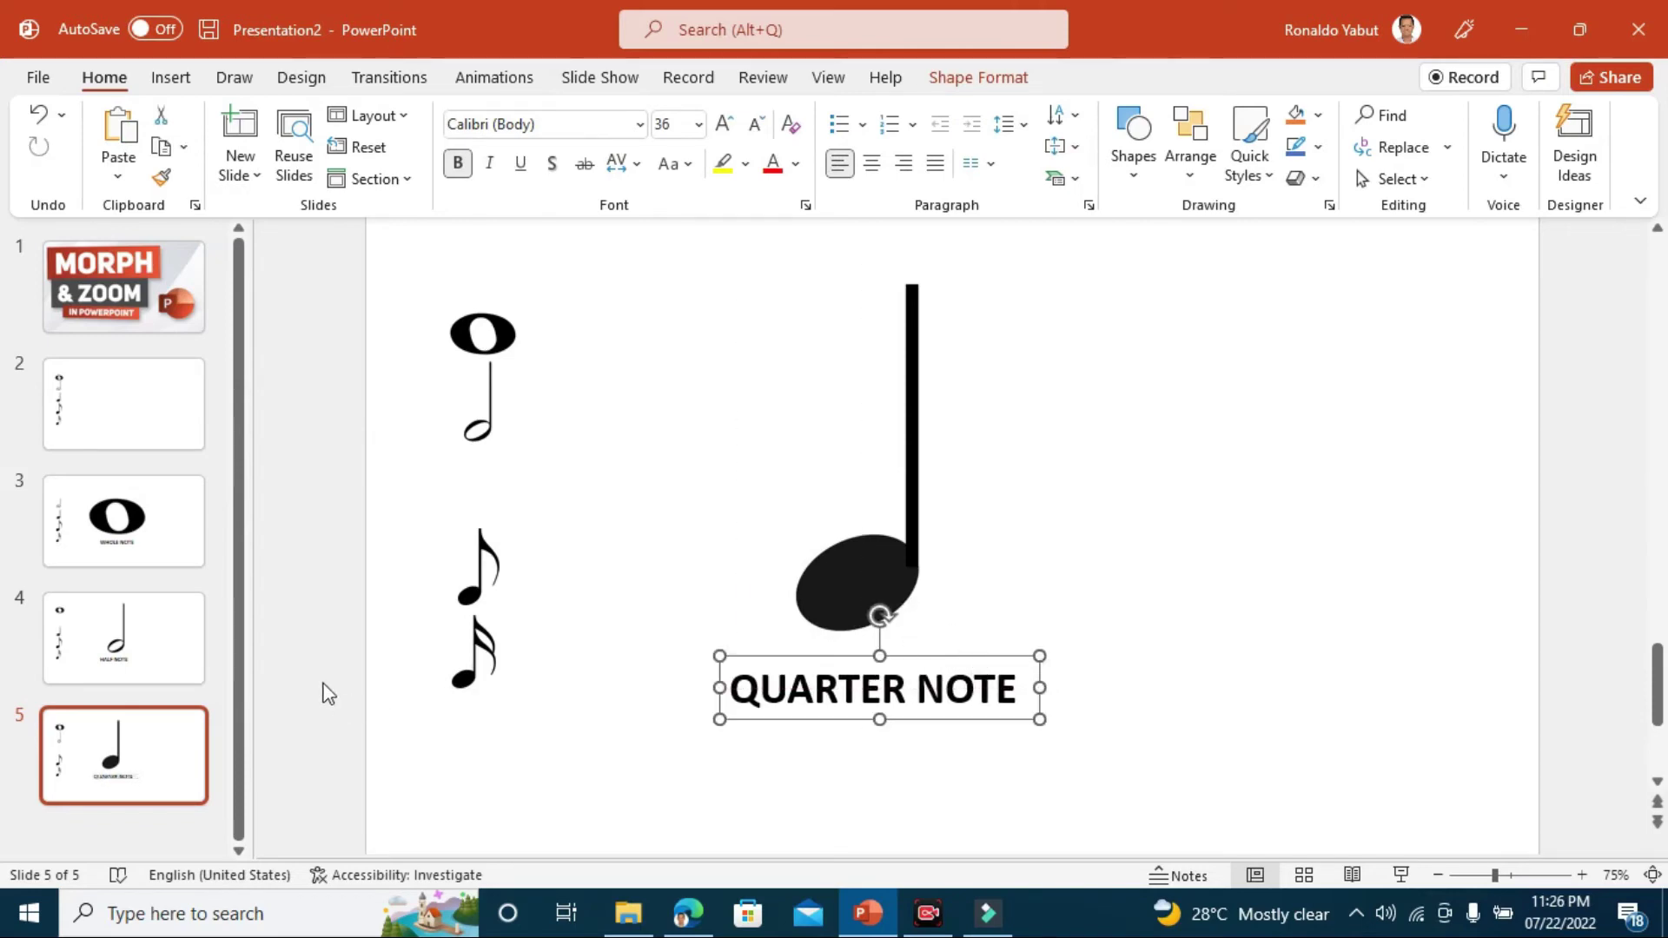
click(173, 643)
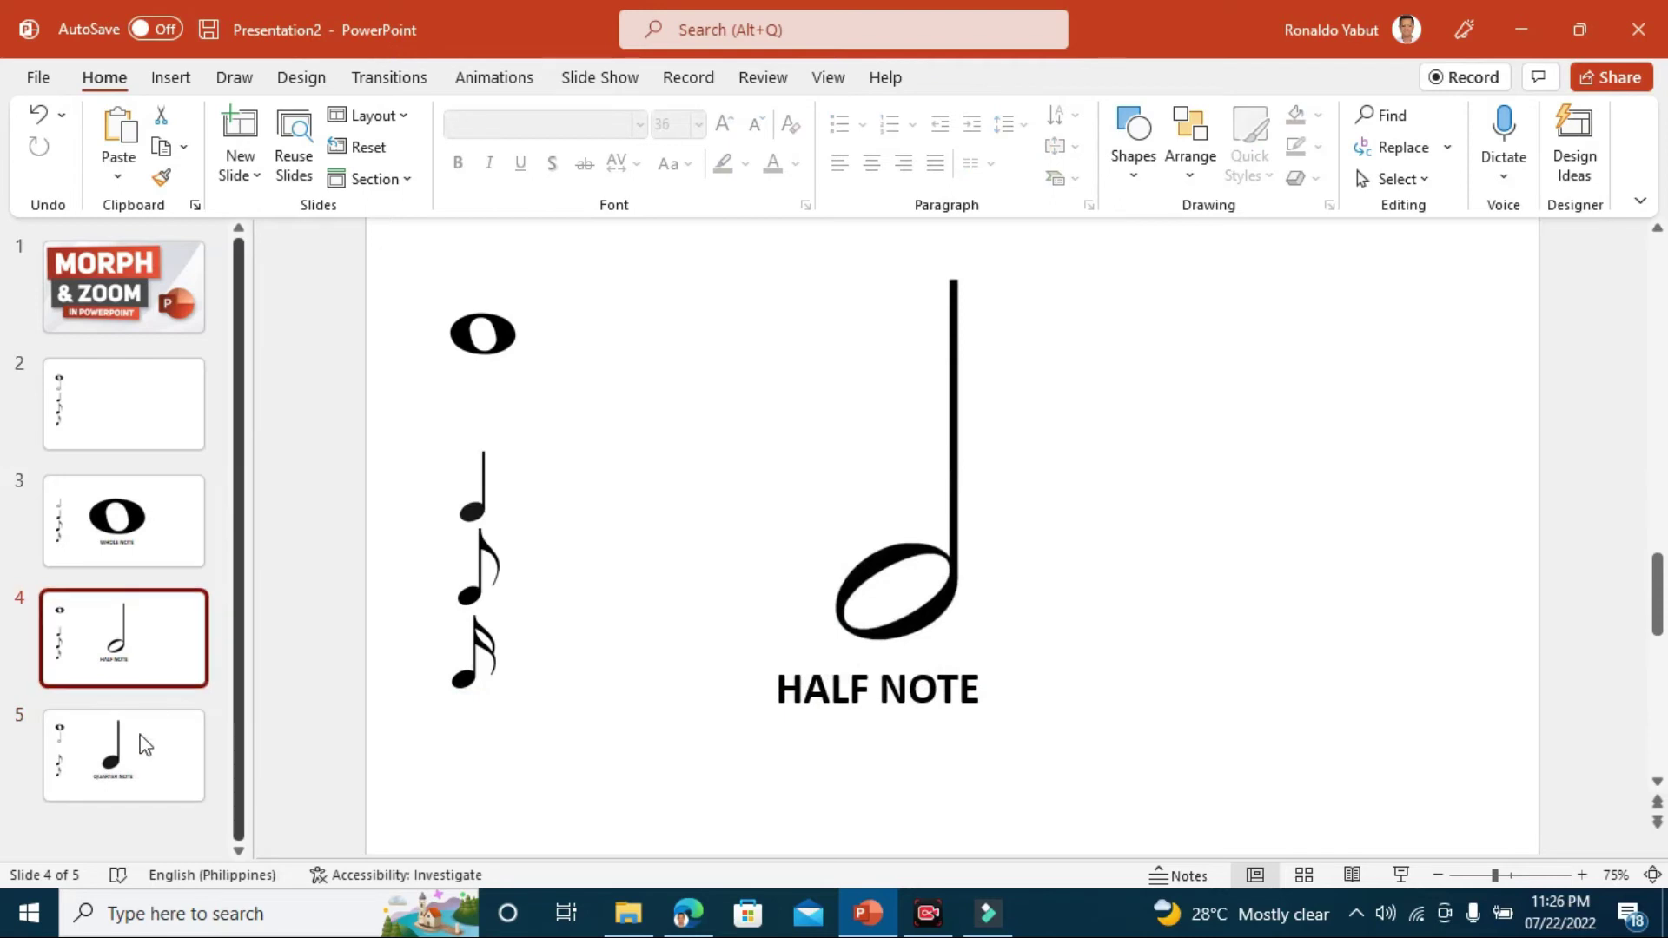
Duplicate slide 5, shrink the quarter note back into the stack, and enlarge the eighth note at centre.
click(143, 759)
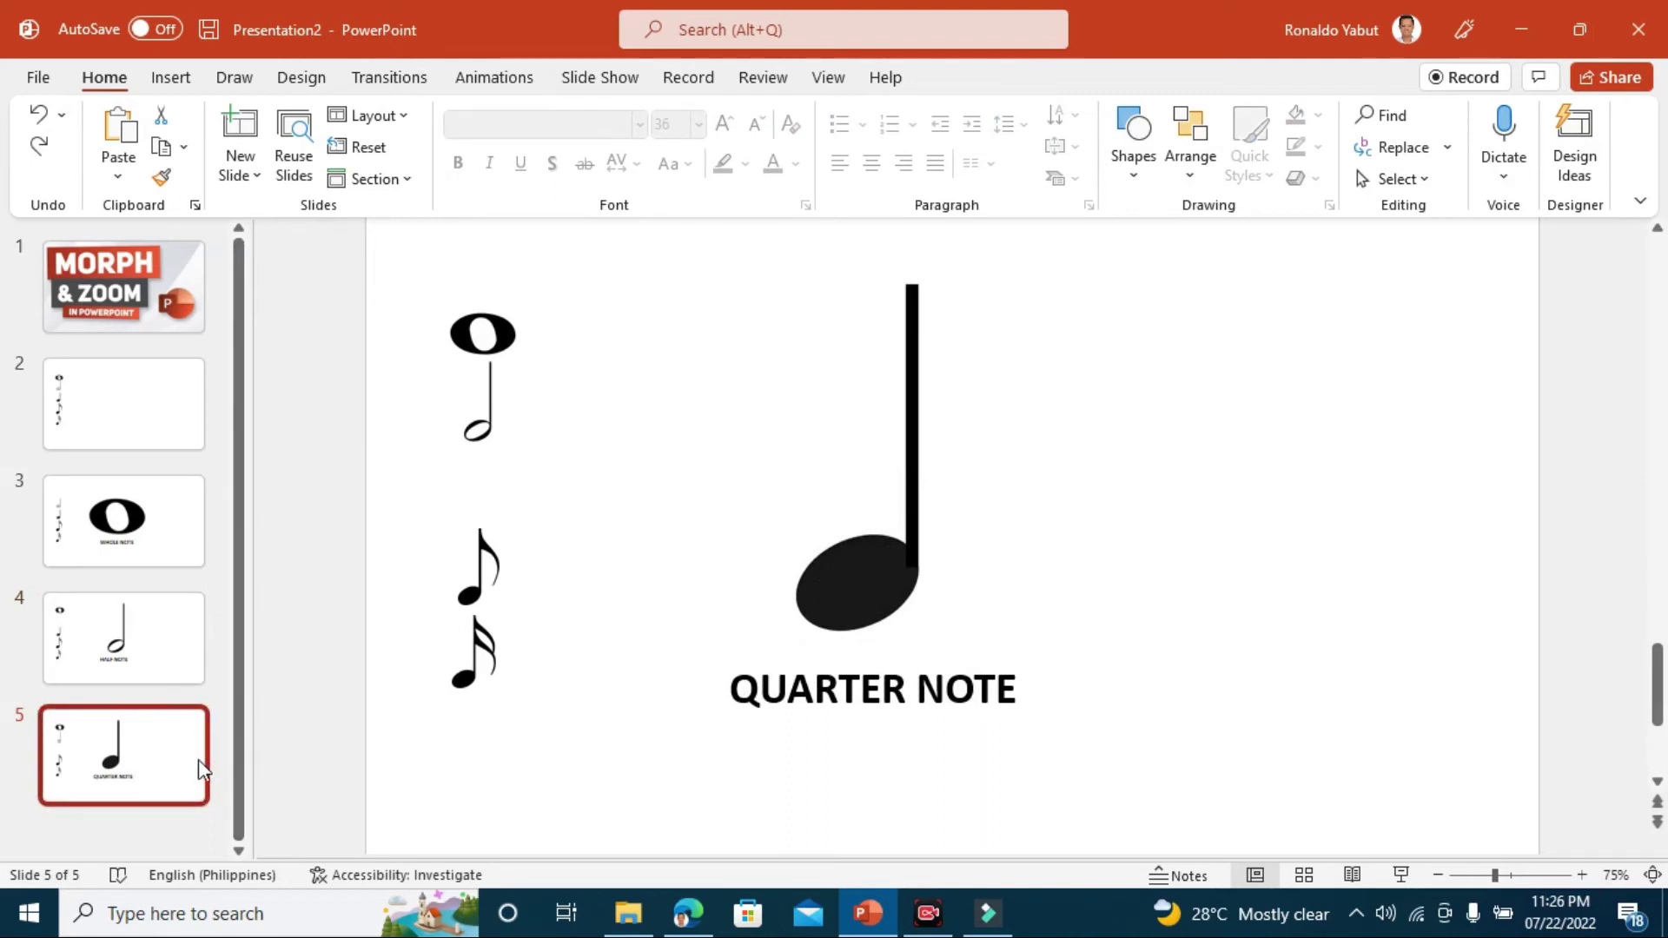
key(ctrl+d)
click(894, 569)
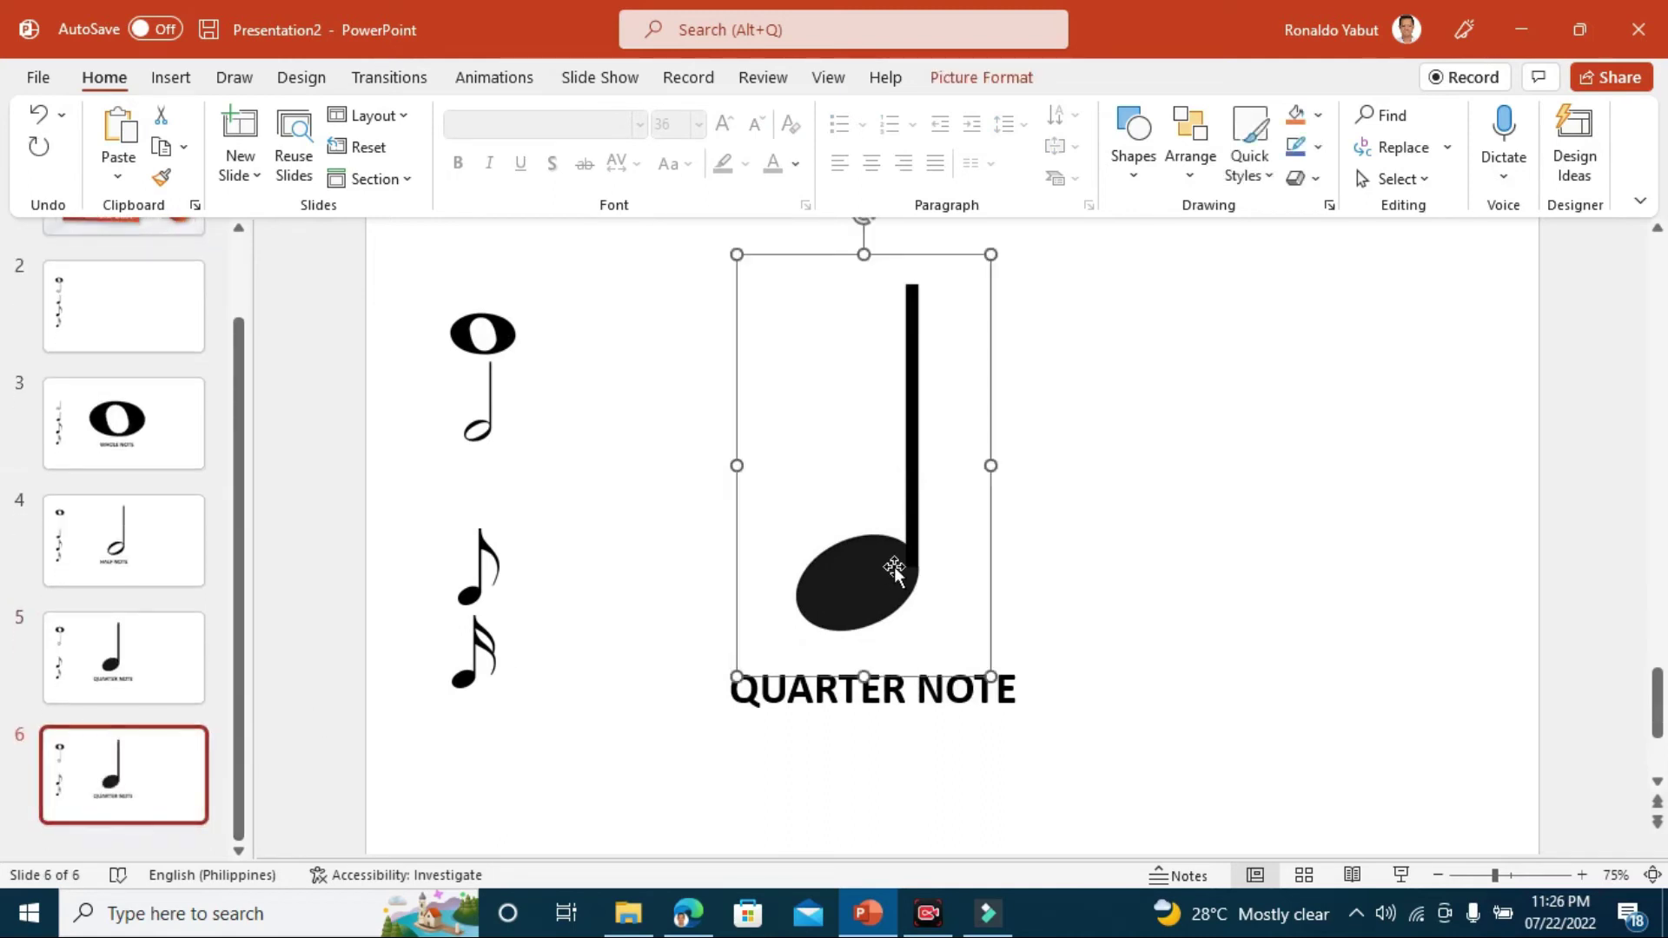
mouse_move(993, 253)
mouse_down()
mouse_move(790, 597)
mouse_move(793, 574)
mouse_move(500, 486)
mouse_move(501, 439)
mouse_up()
click(479, 565)
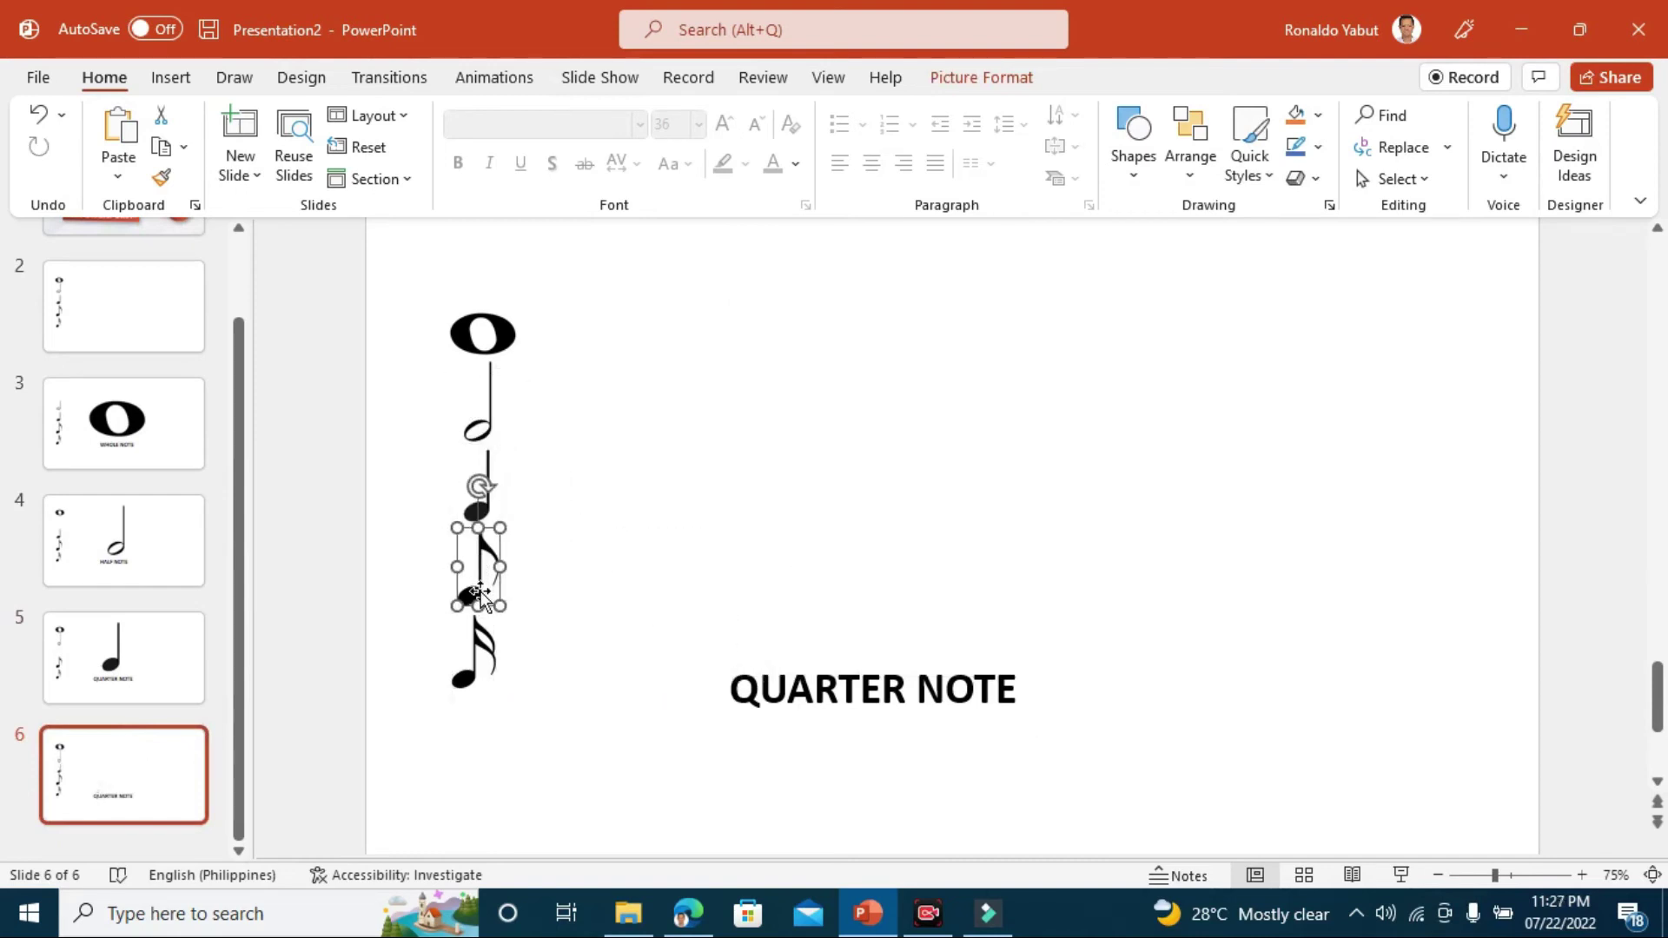
mouse_move(469, 606)
mouse_down()
mouse_move(845, 406)
mouse_move(697, 670)
mouse_up()
drag(768, 569, 854, 492)
click(985, 280)
Change the label from QUARTER NOTE to EIGHTH NOTE.
click(880, 424)
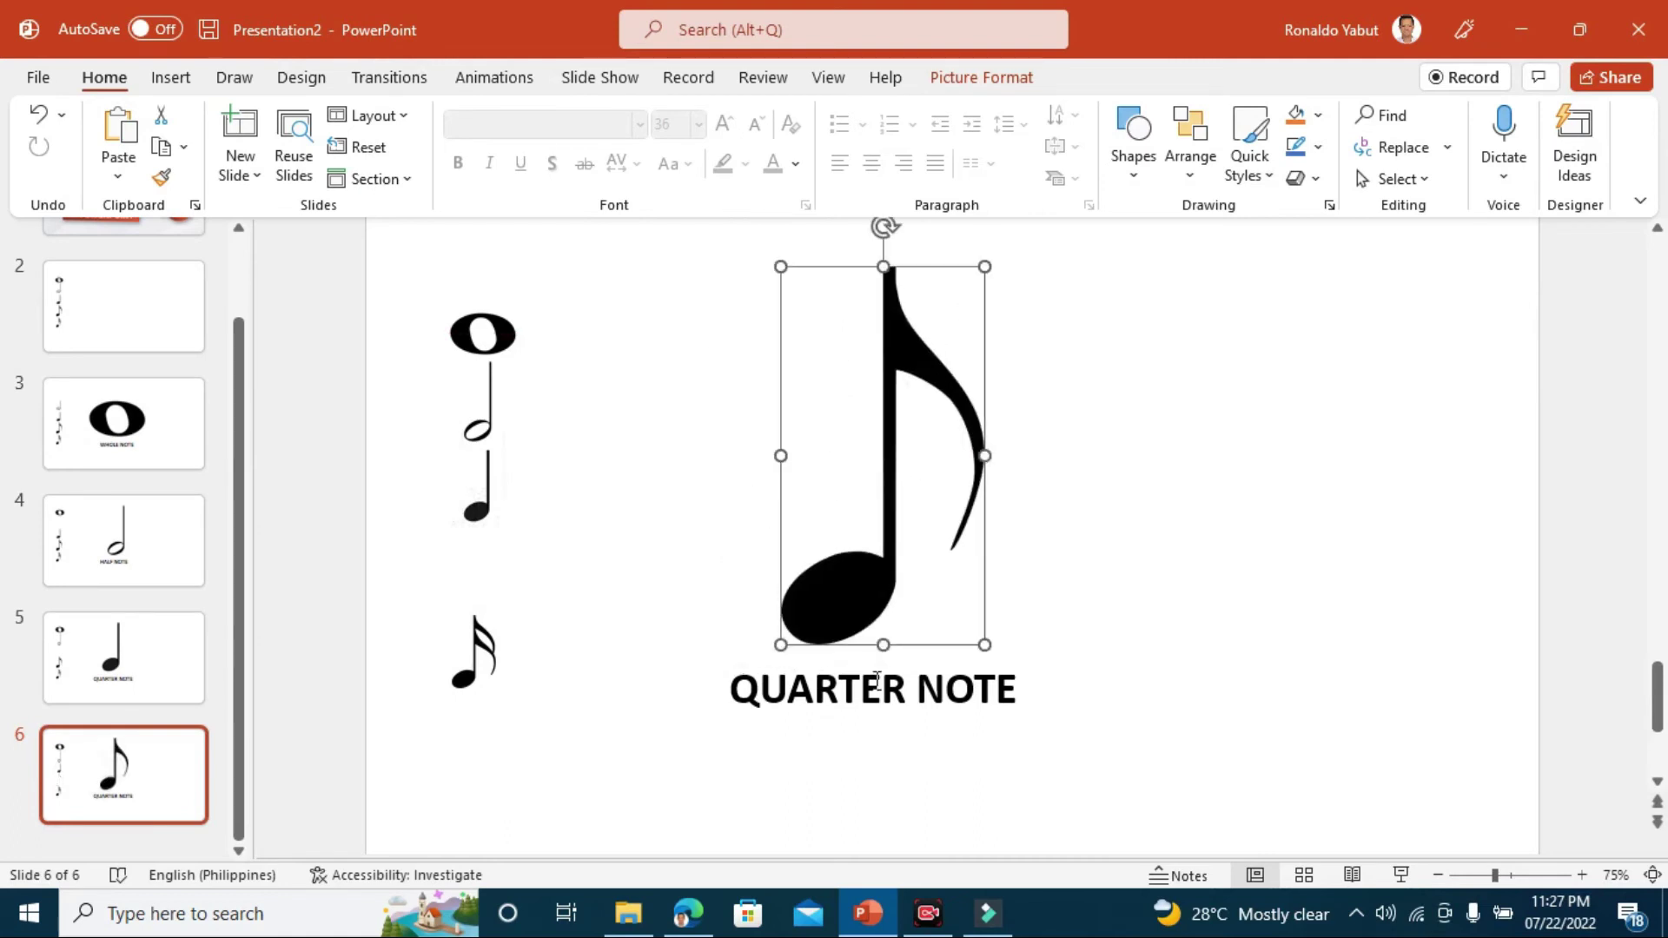
drag(908, 689, 659, 689)
text(S)
key(BackSpace)
text(EIGHTH)
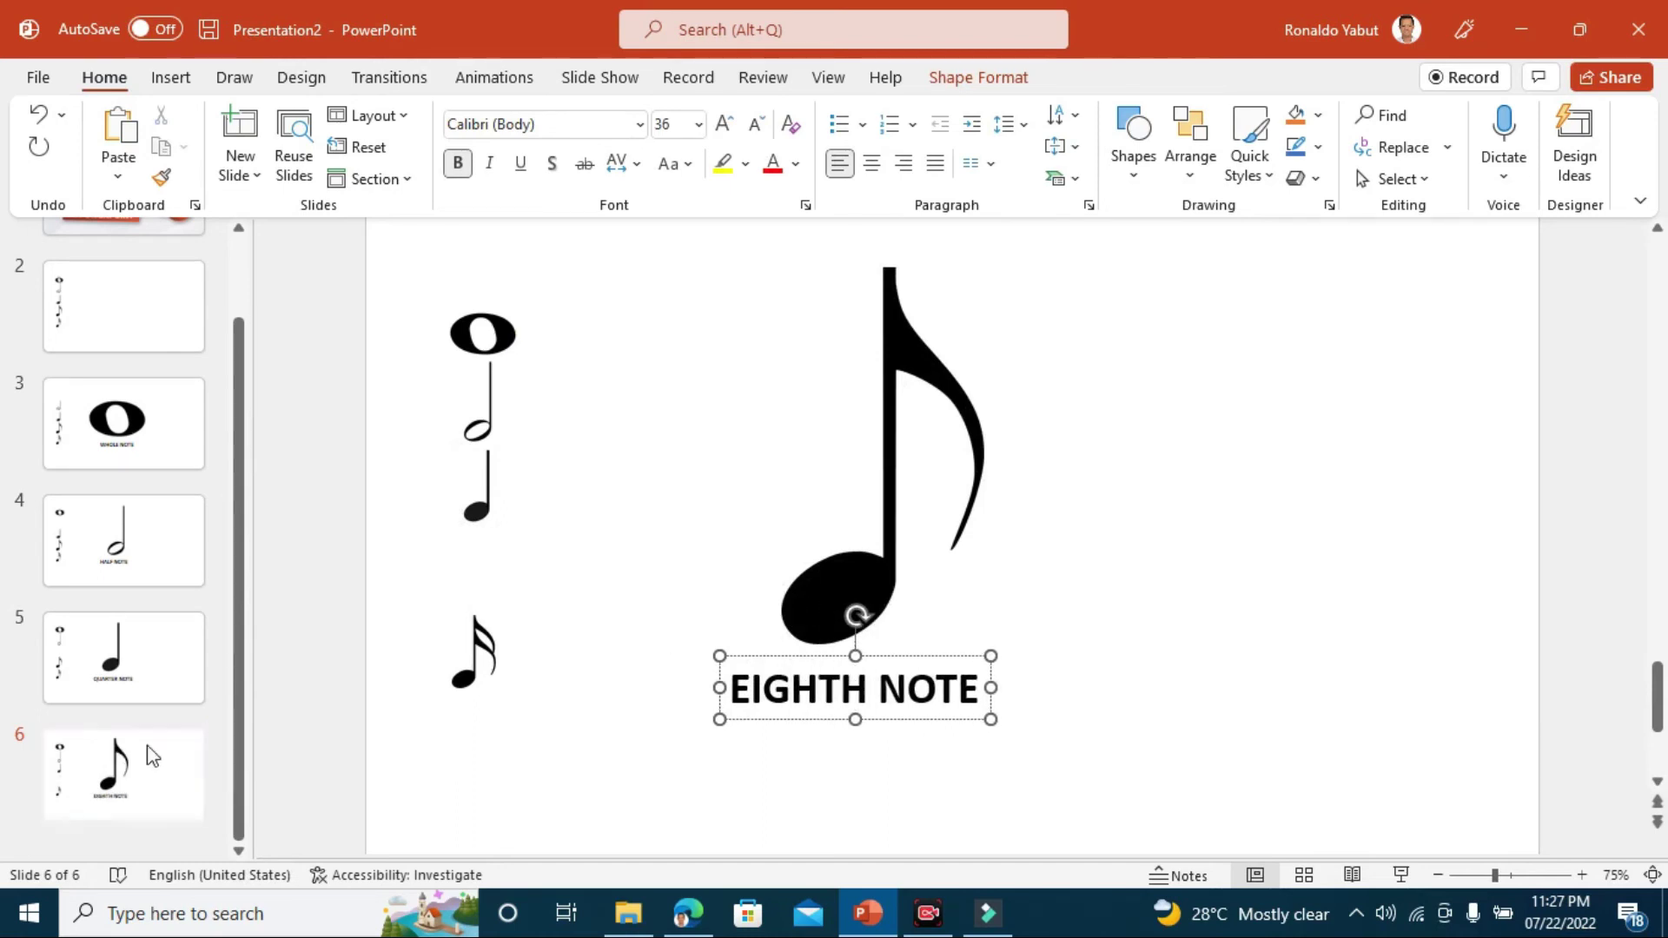
click(671, 553)
Duplicate slide 6, return the eighth note to the stack, and enlarge the sixteenth note at centre.
right_click(161, 743)
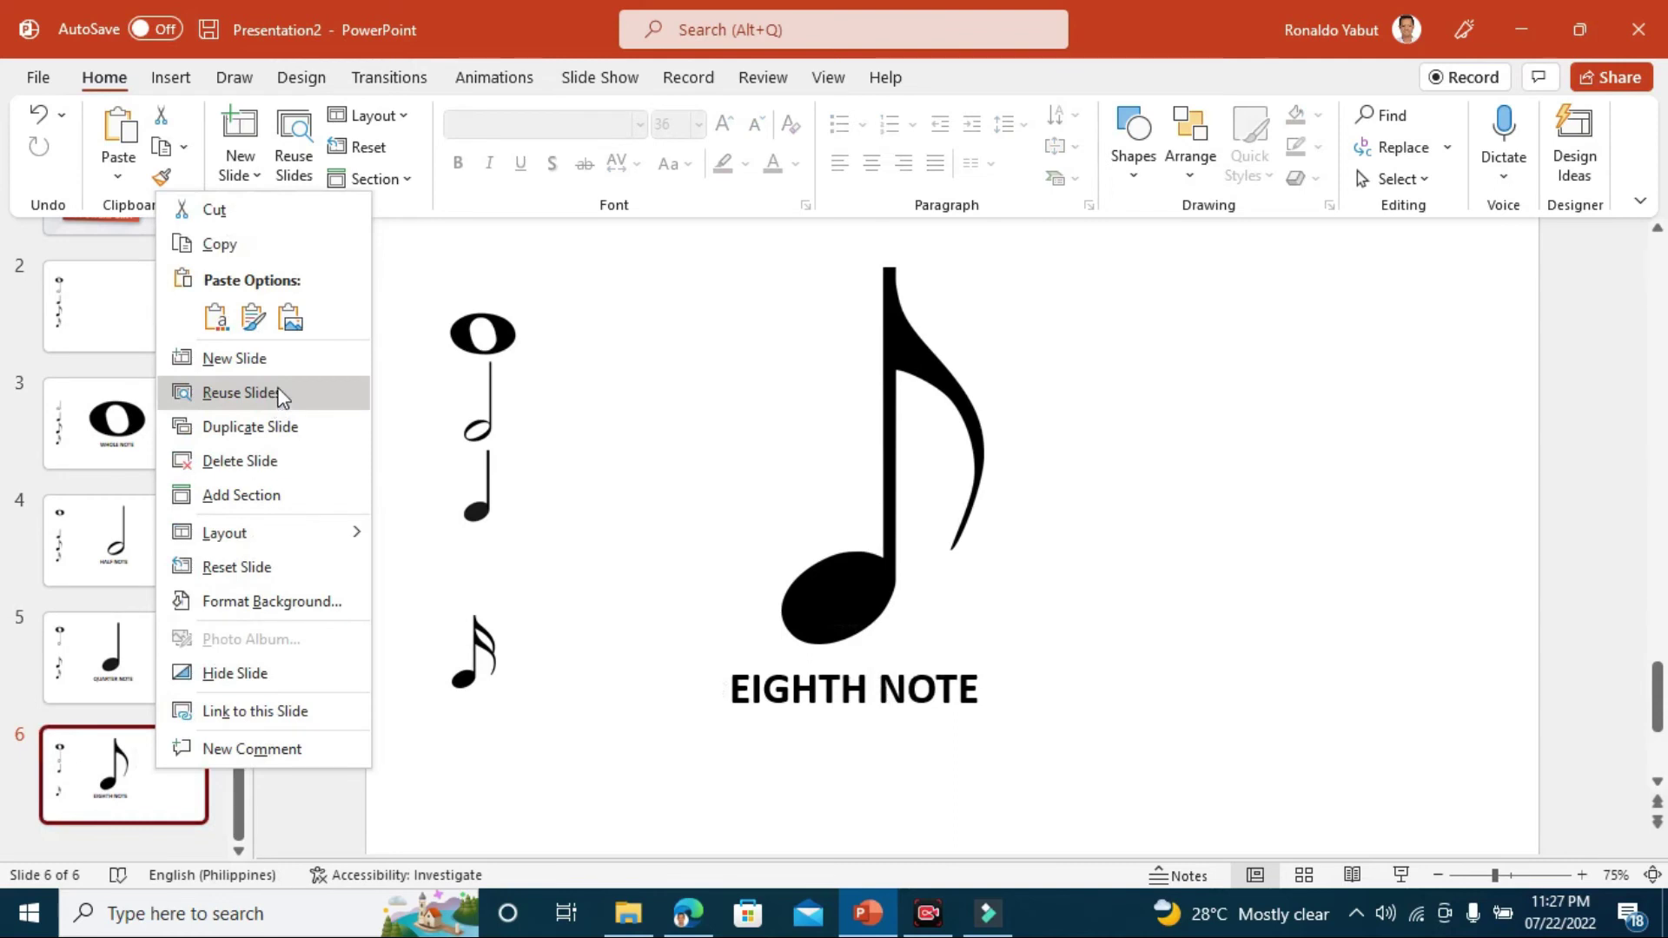
click(269, 427)
click(849, 577)
mouse_move(984, 265)
mouse_down()
mouse_move(816, 570)
mouse_move(482, 682)
mouse_up()
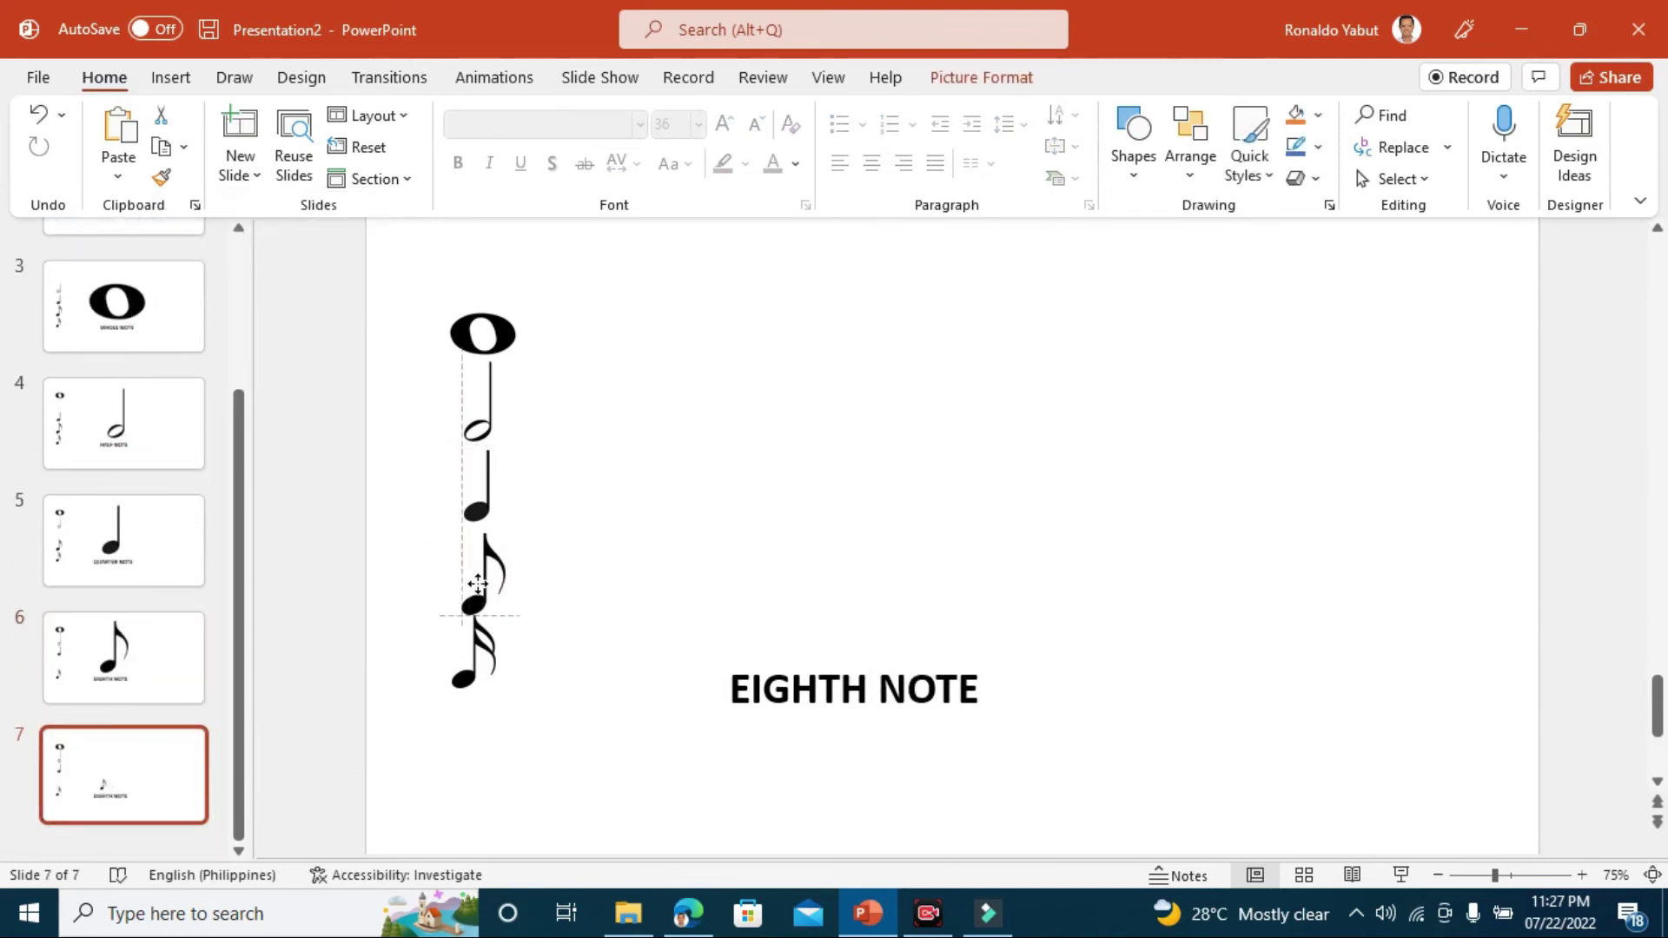
mouse_move(484, 664)
mouse_down()
mouse_move(906, 391)
mouse_move(752, 608)
mouse_up()
drag(912, 352, 958, 286)
Change the label from EIGHTH NOTE to SIXTEENTH NOTE.
click(867, 688)
drag(867, 688, 689, 688)
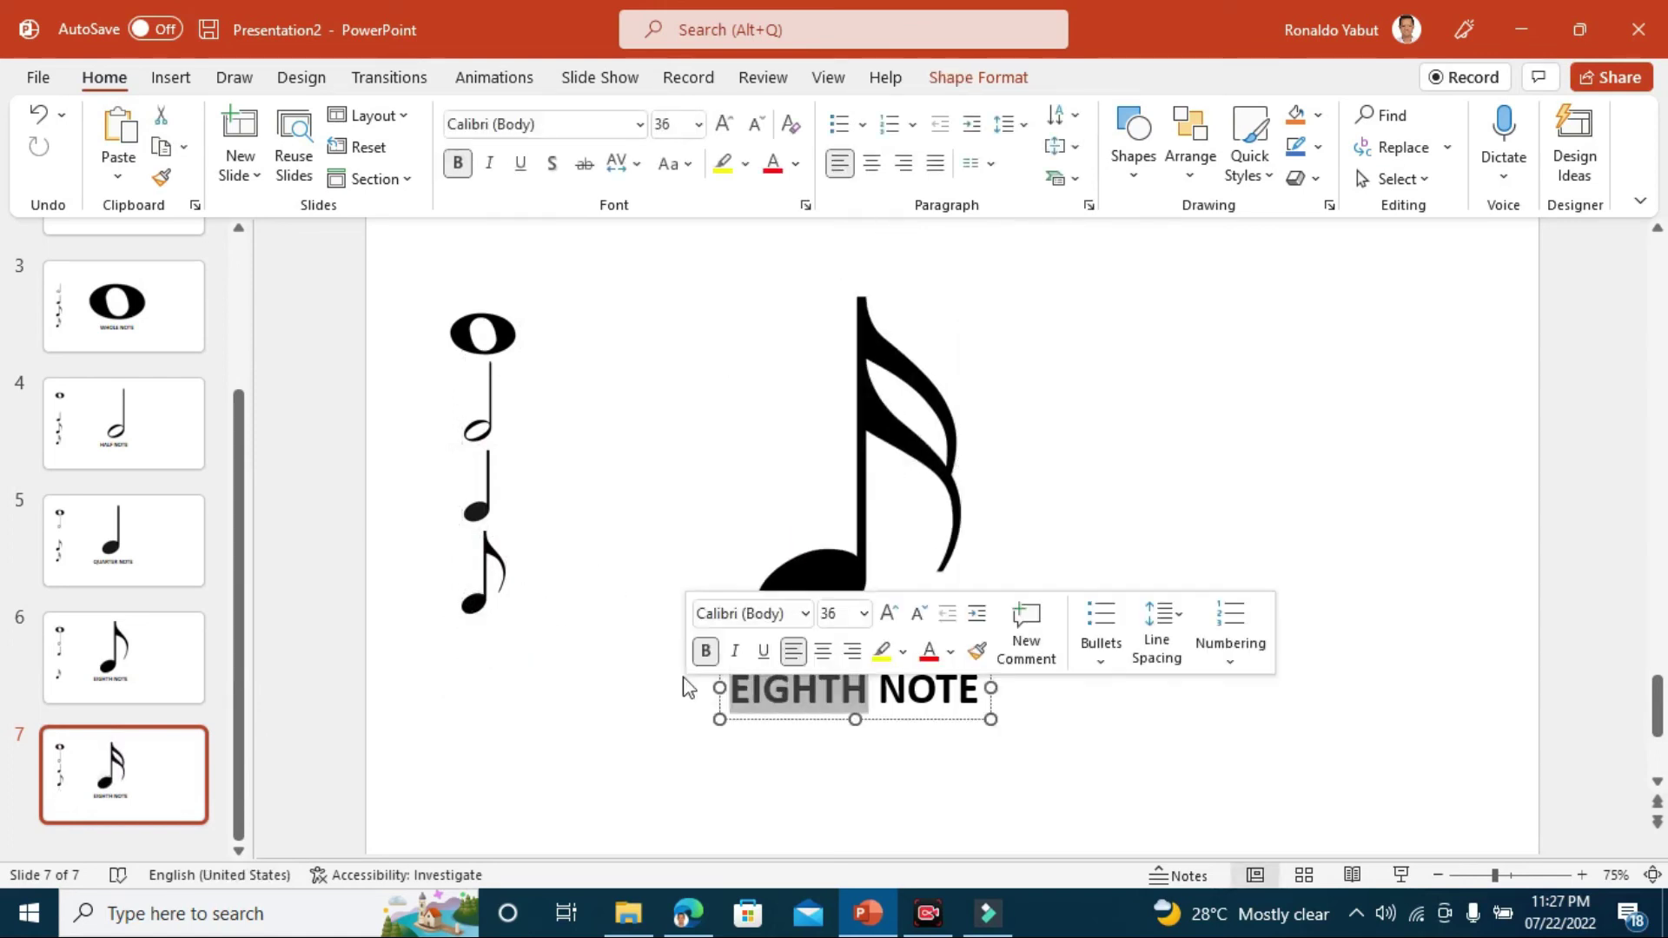
text(SIXTEENTH)
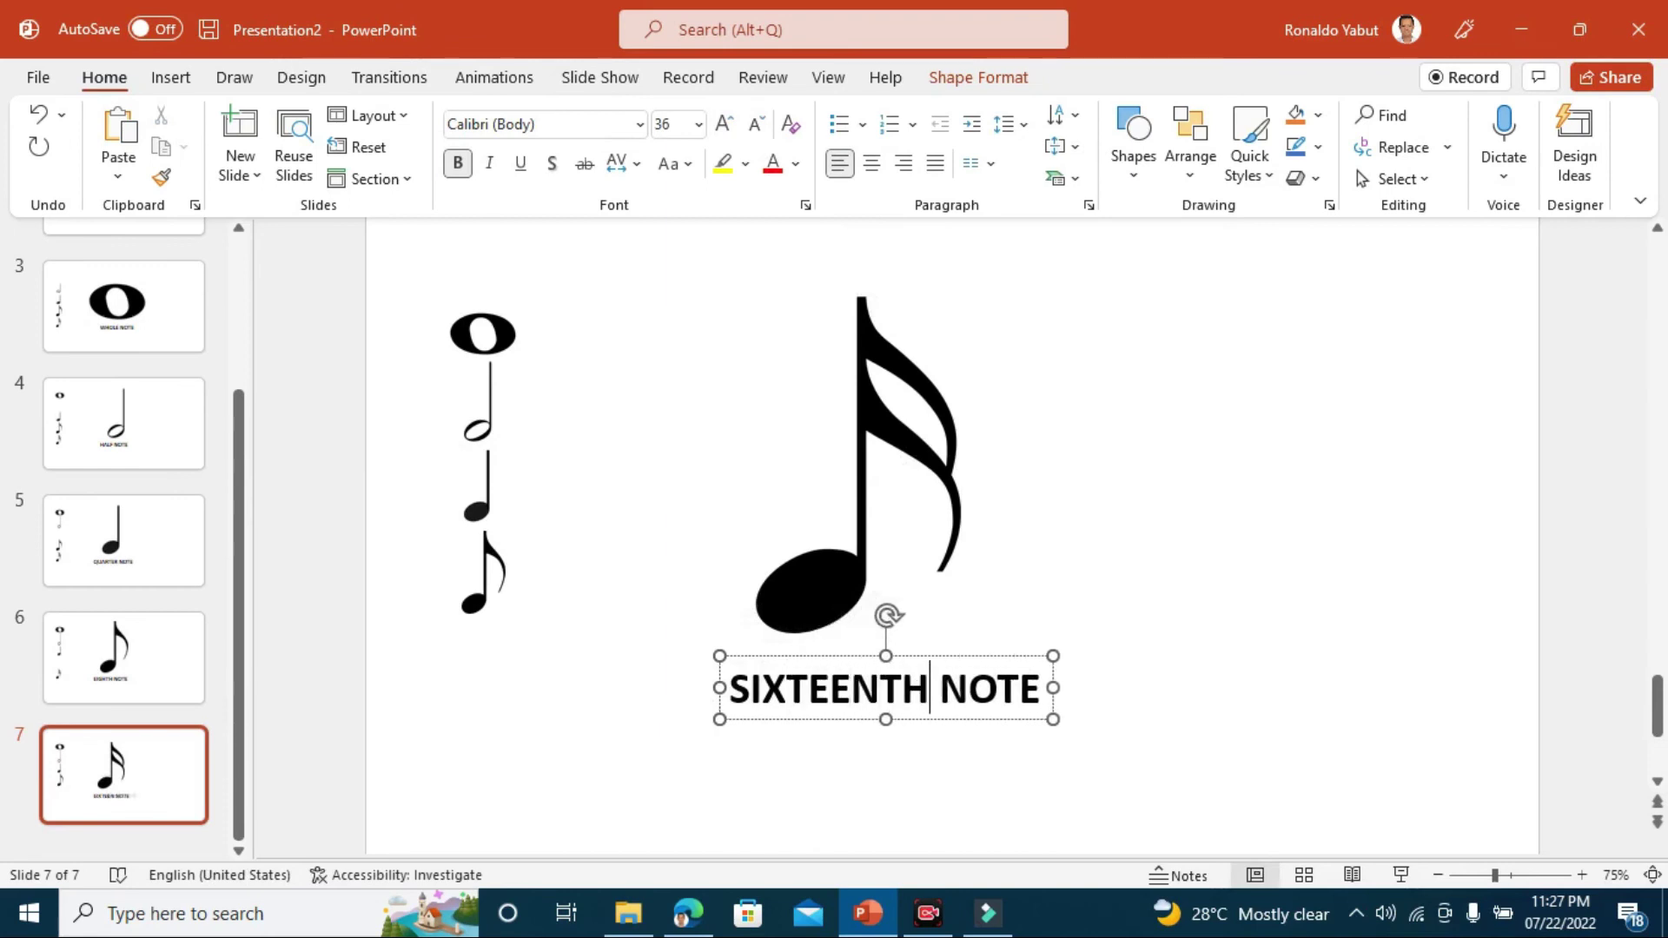
click(142, 790)
drag(244, 463, 238, 350)
click(186, 486)
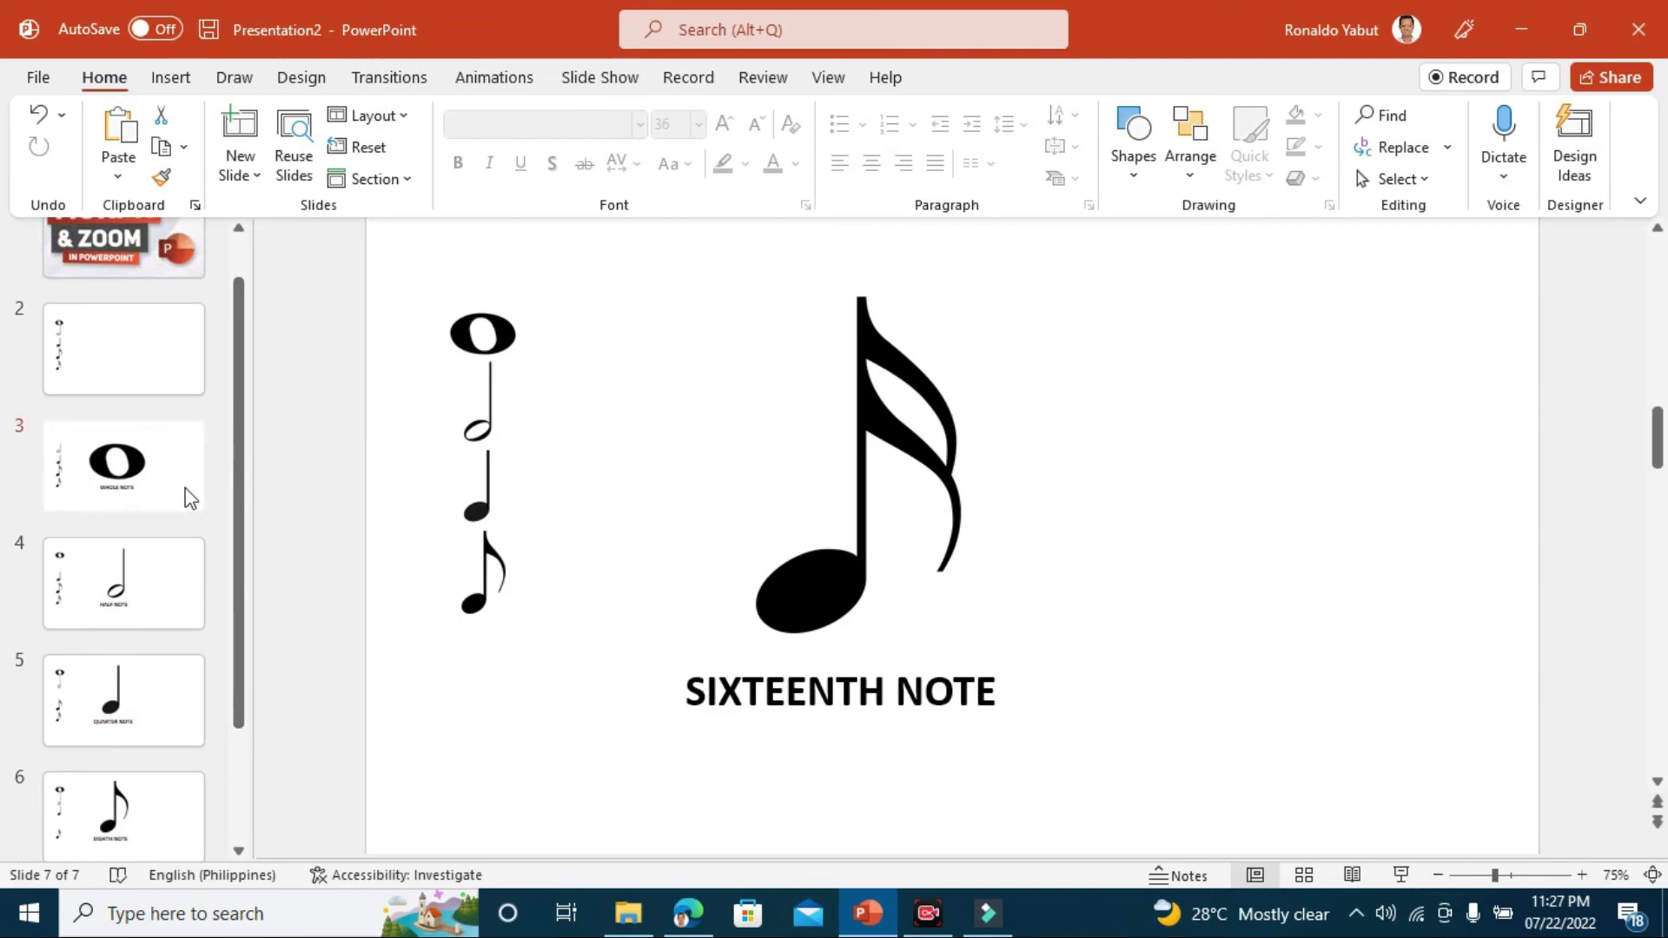
Apply the Morph transition to slides 3–7, then start the slide show from slide 2.
scroll(206, 762, down, 2)
shift+click(180, 780)
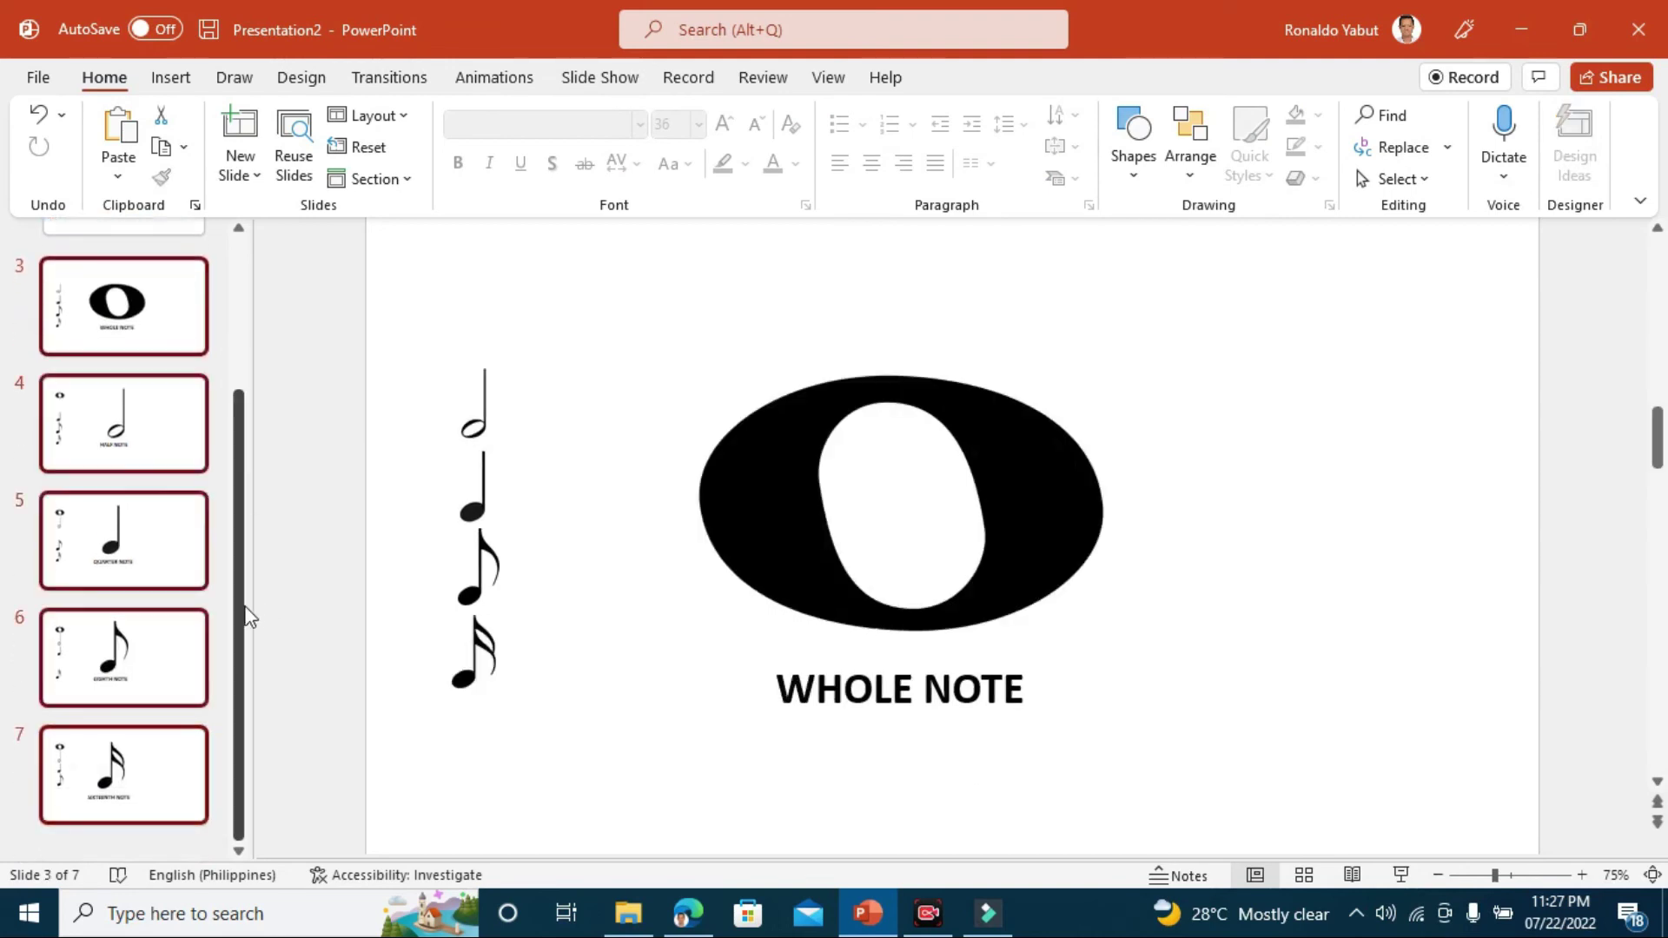
scroll(245, 614, up, 3)
click(398, 79)
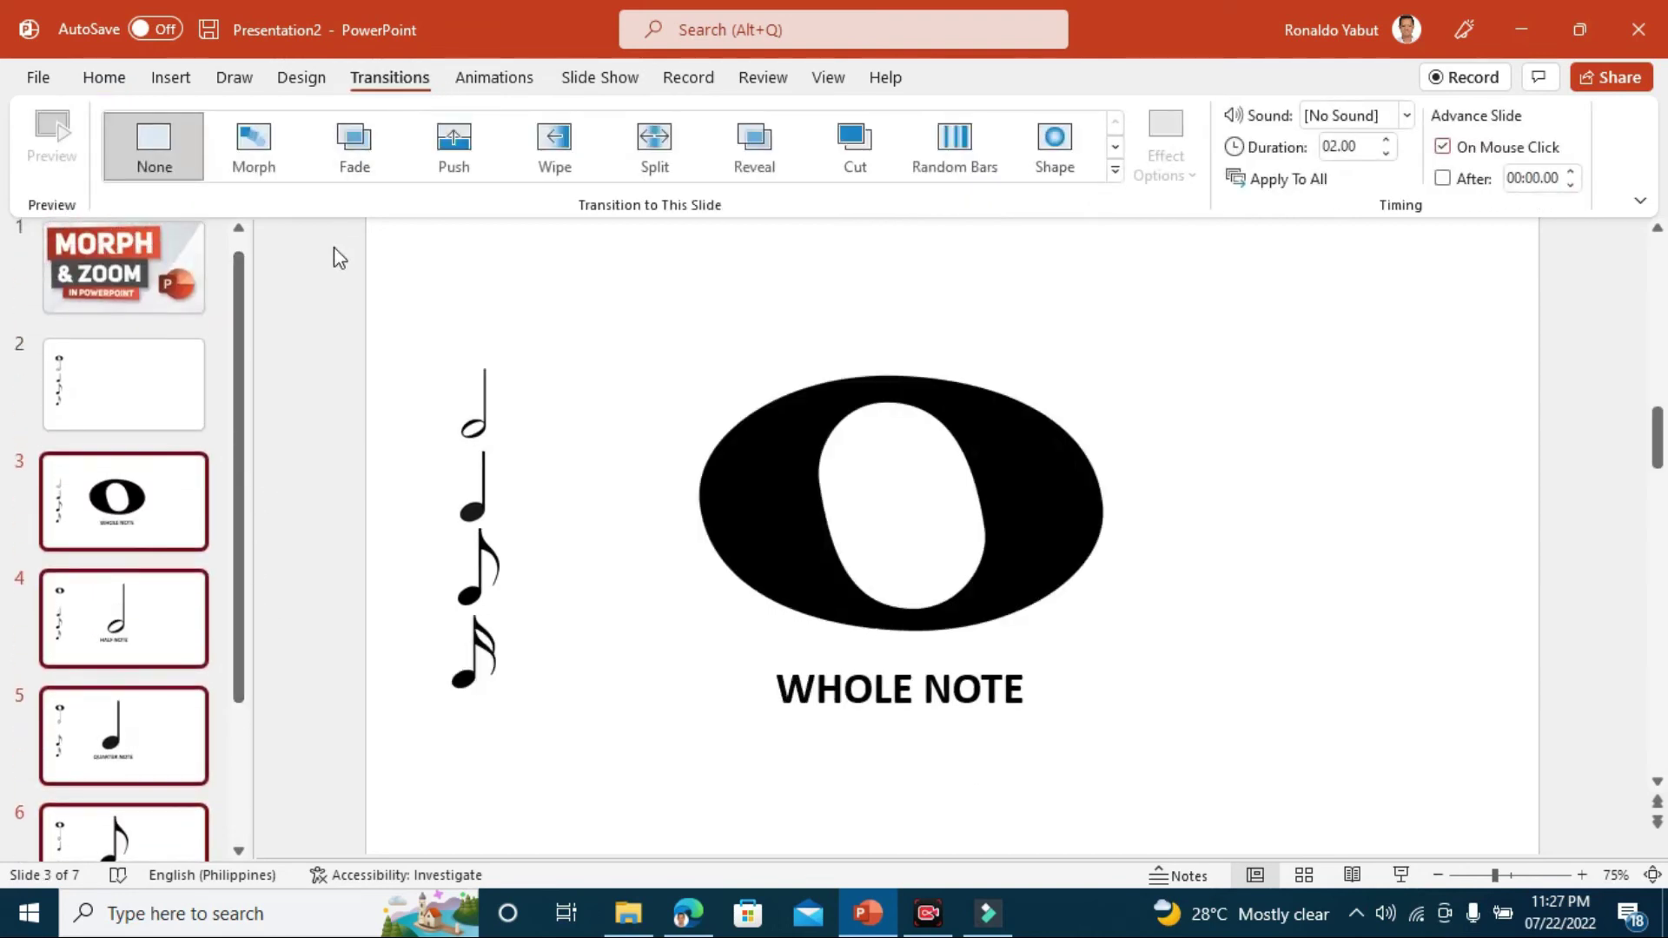
click(269, 155)
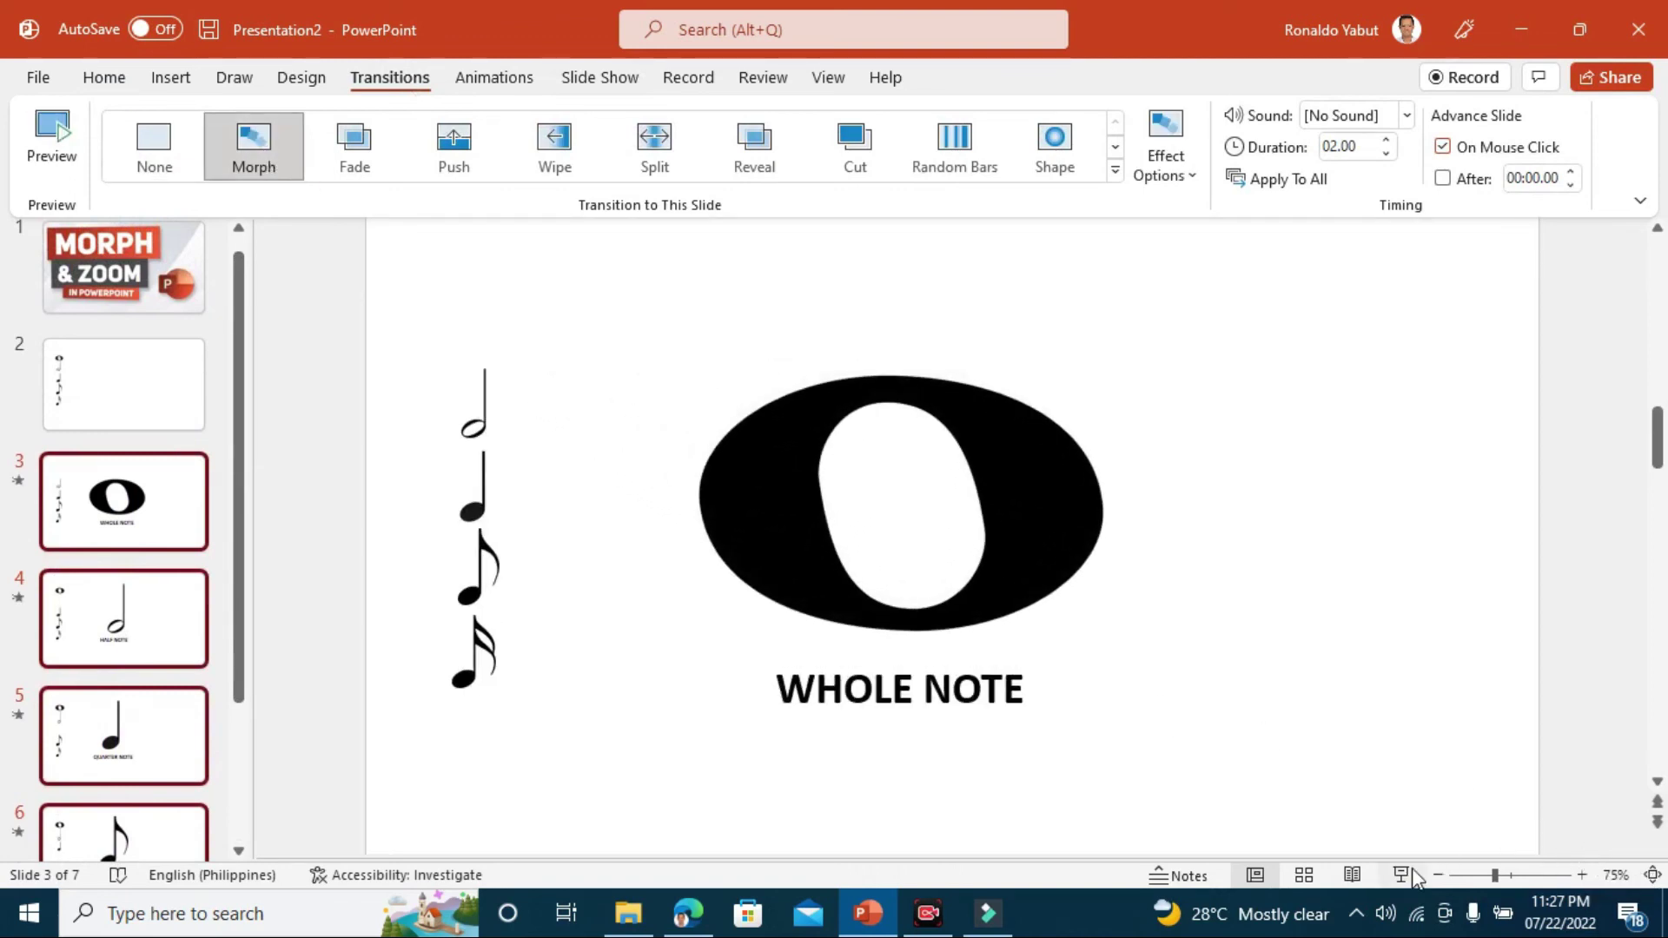
click(131, 361)
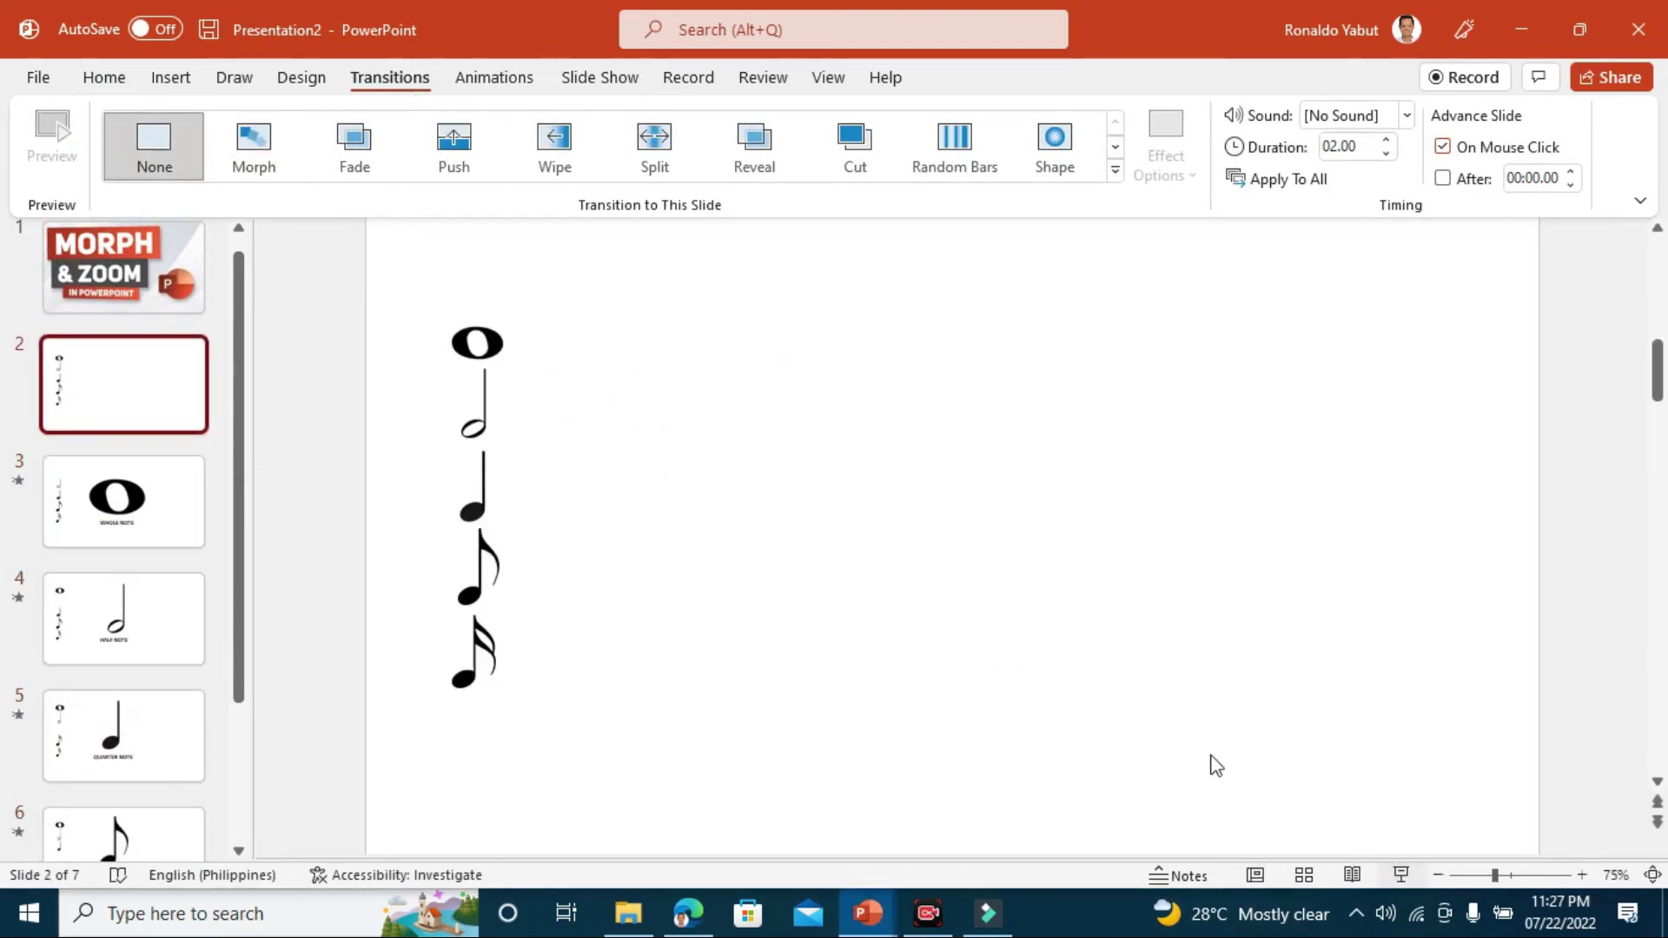
click(1402, 875)
Advance the slide show through the whole, half, quarter and eighth note slides.
key(Right)
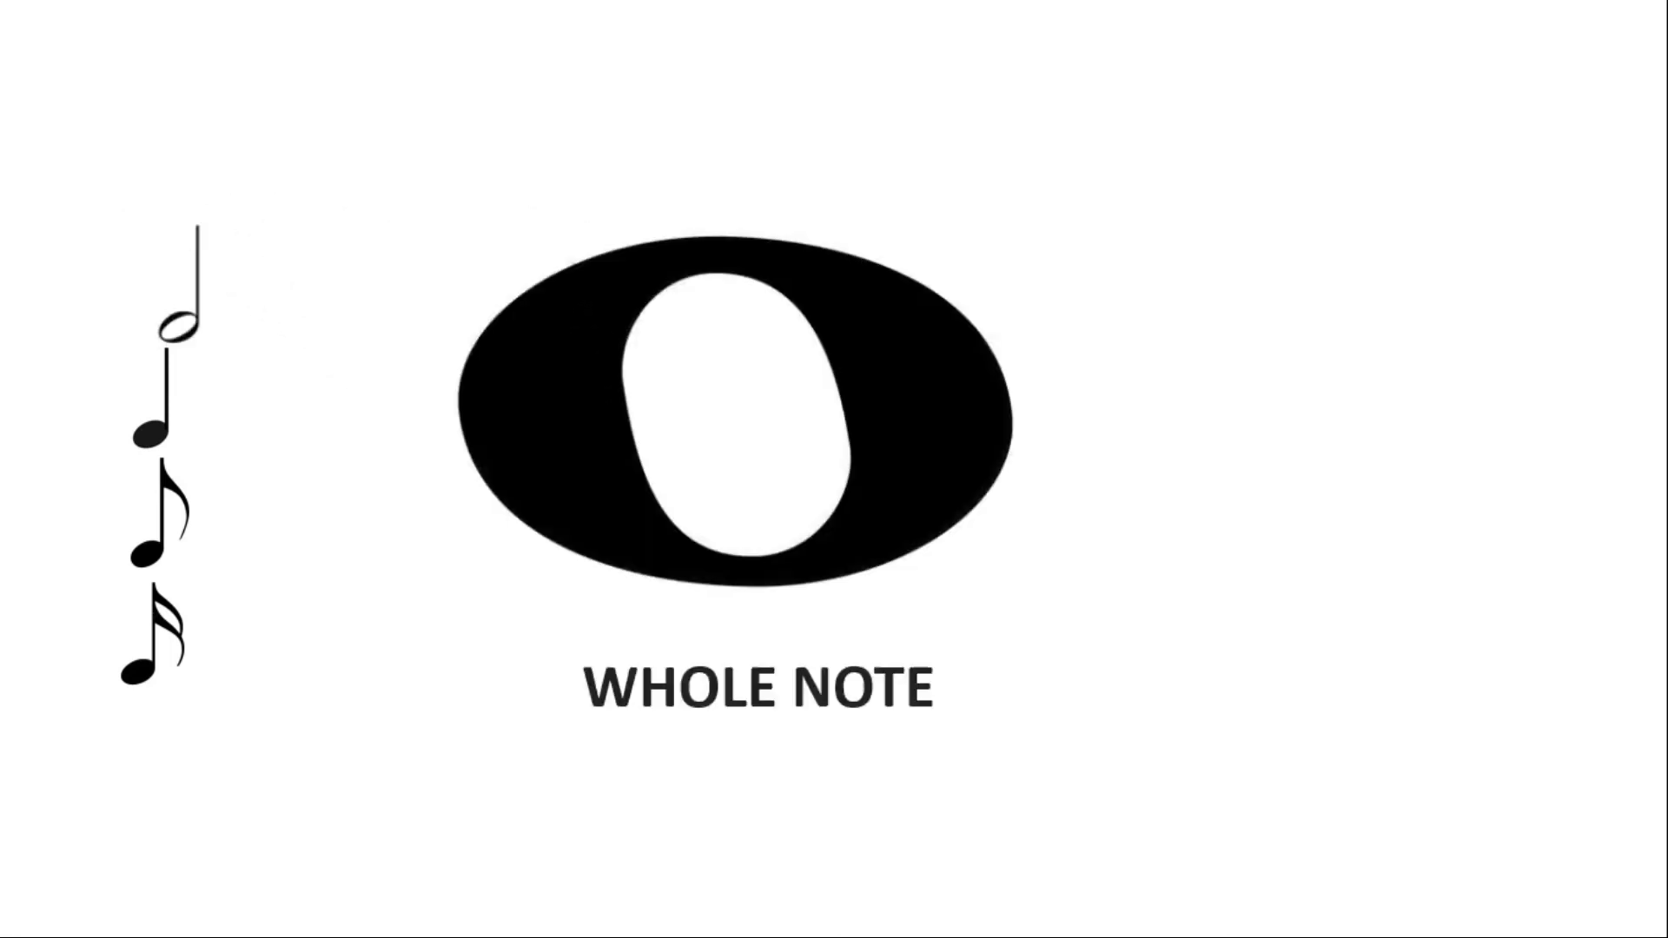
key(Right)
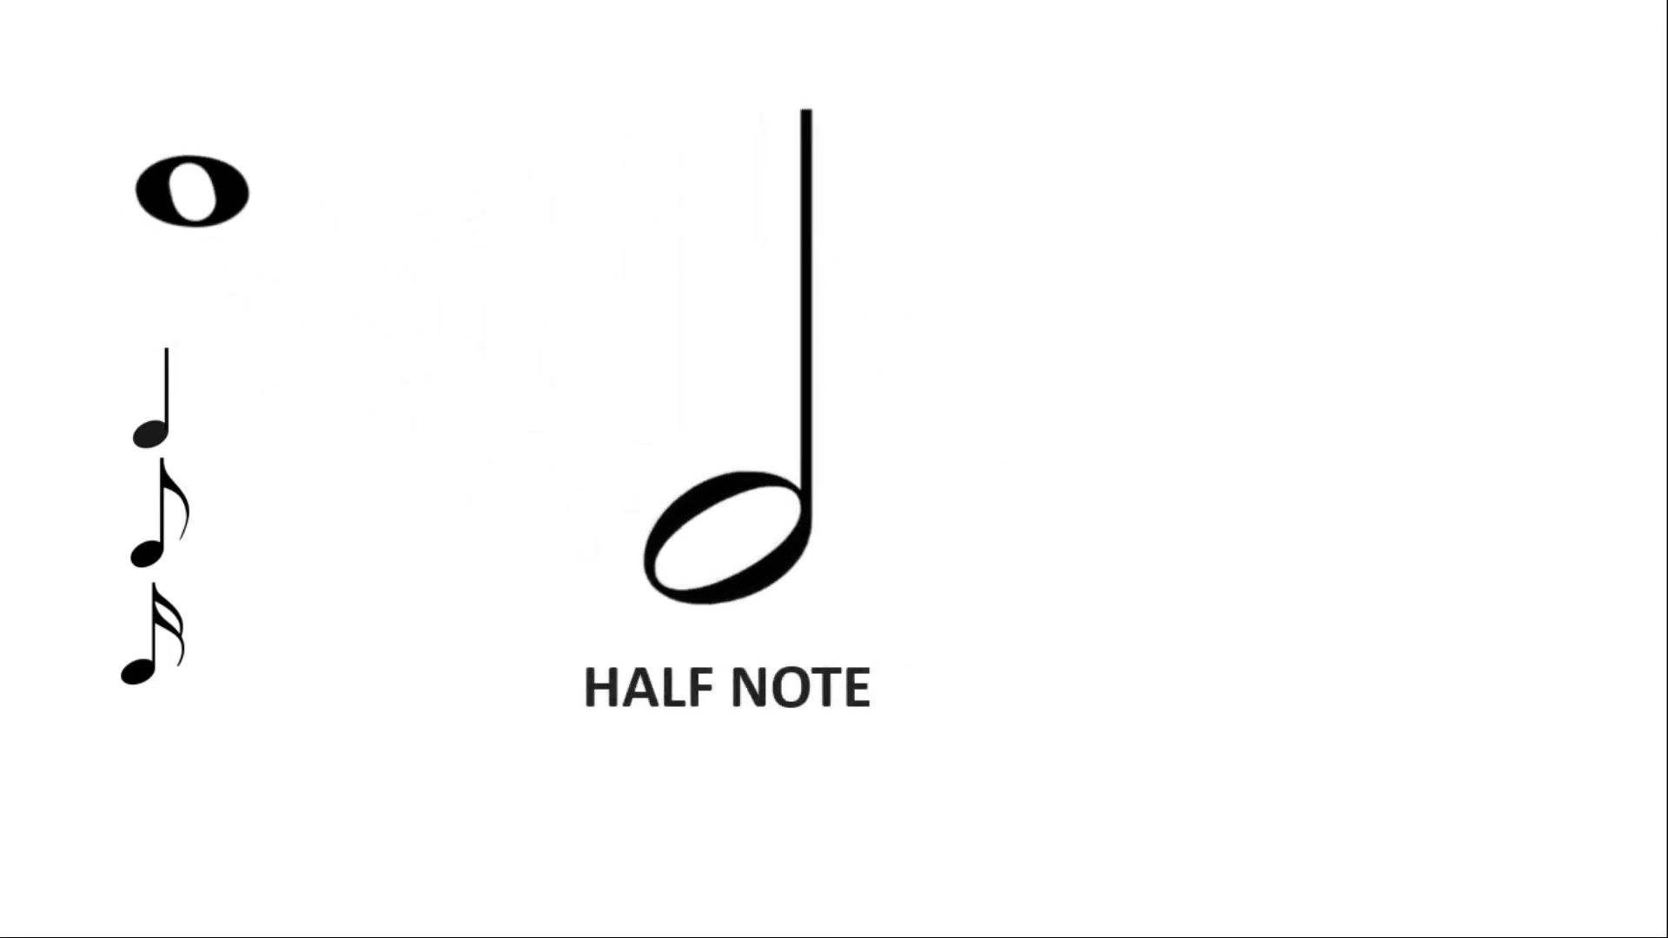
key(Right)
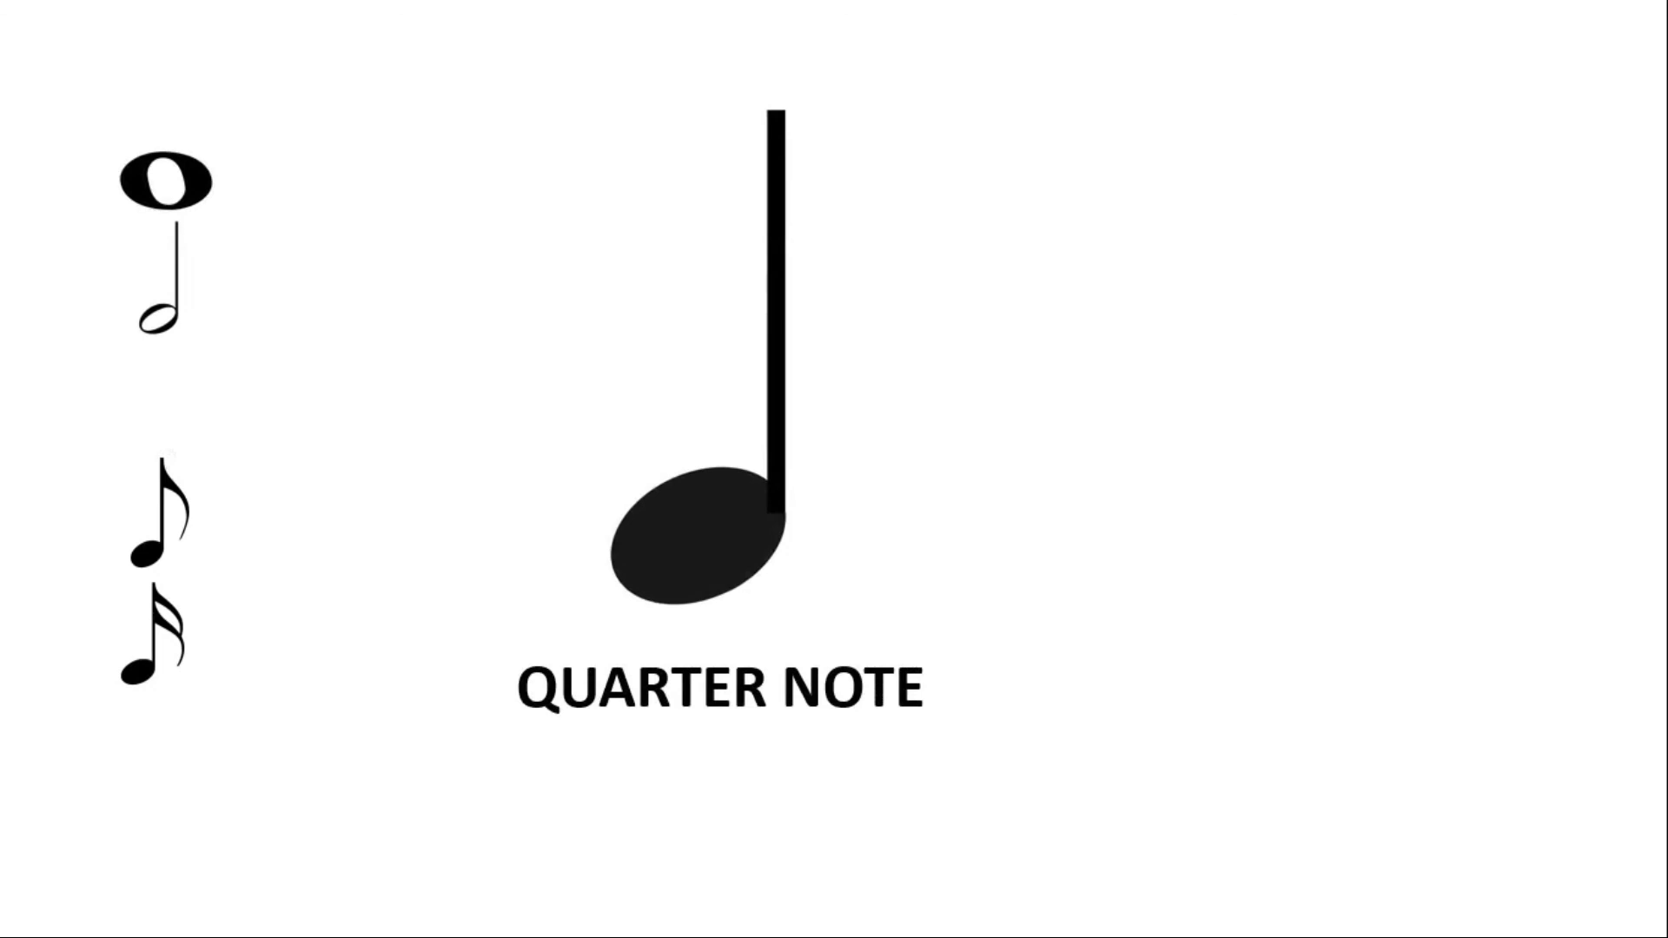
key(Right)
key(Right)
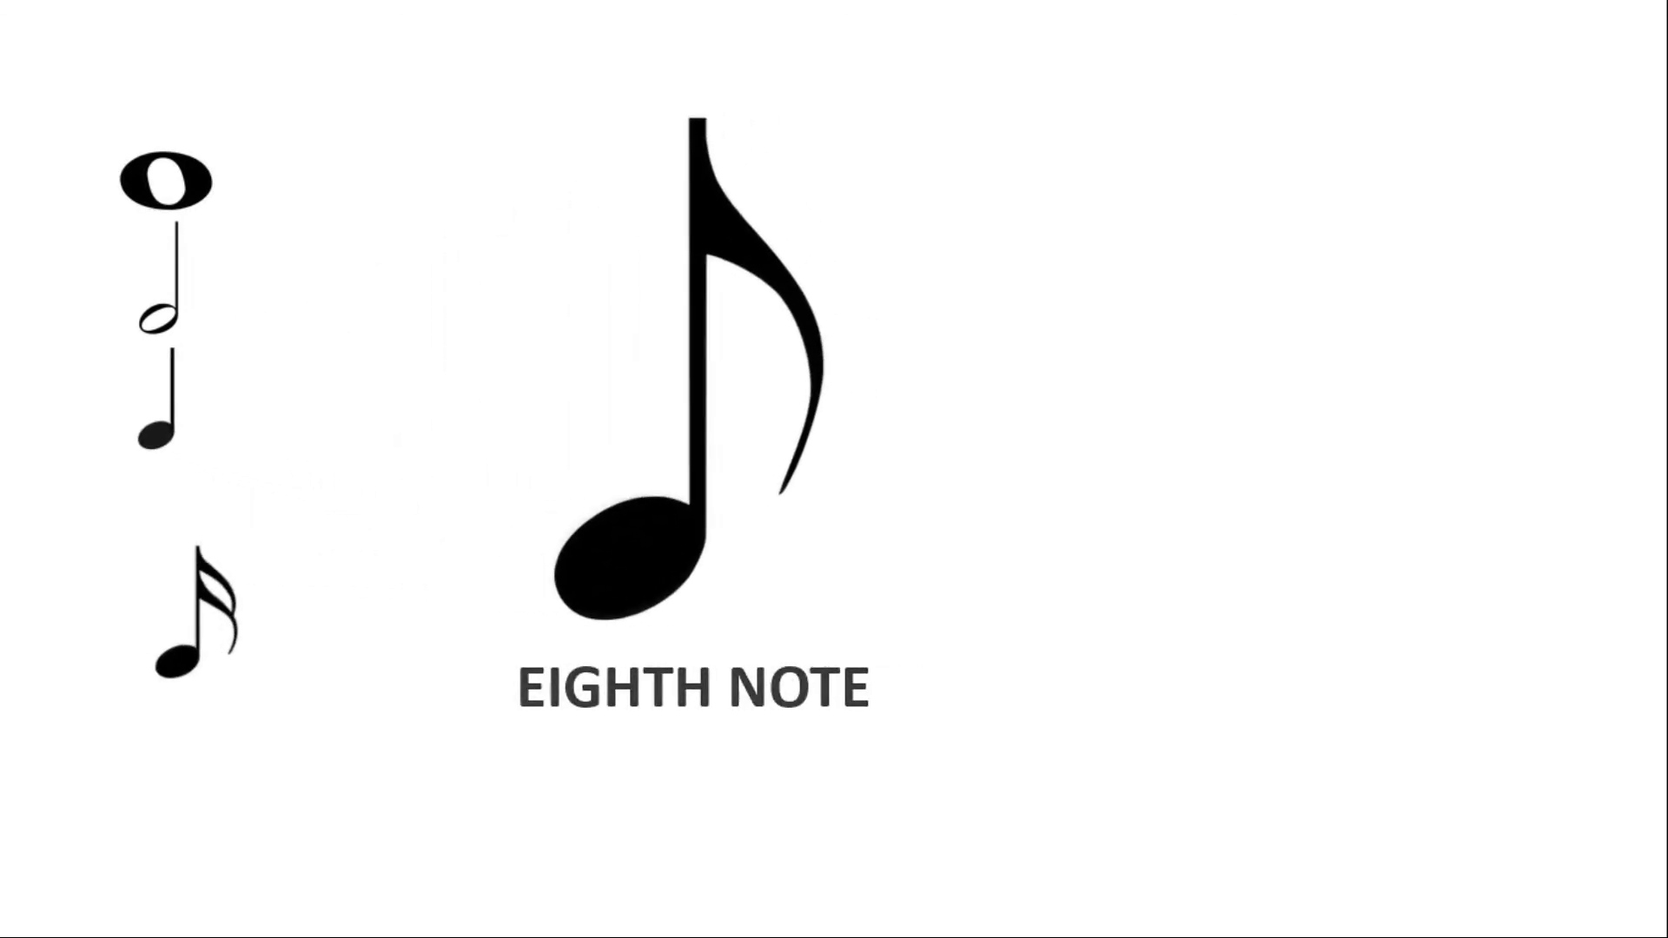